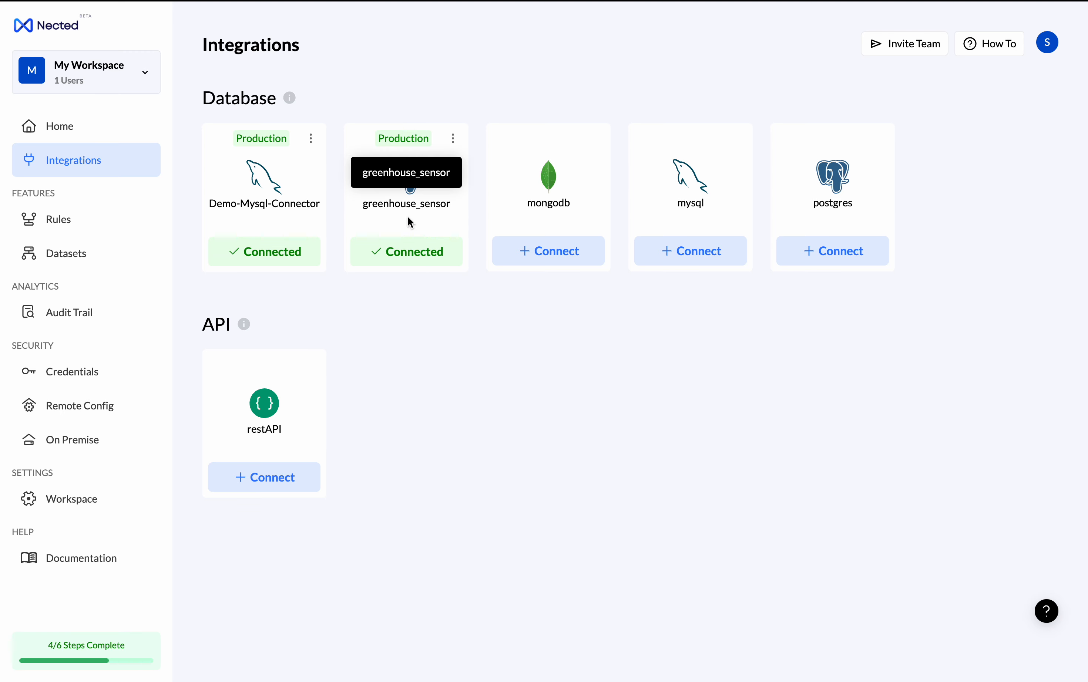
Examine the greenhouse_sensor PostgreSQL connector's Staging and Production settings and test its Production connection.
left_click(420, 252)
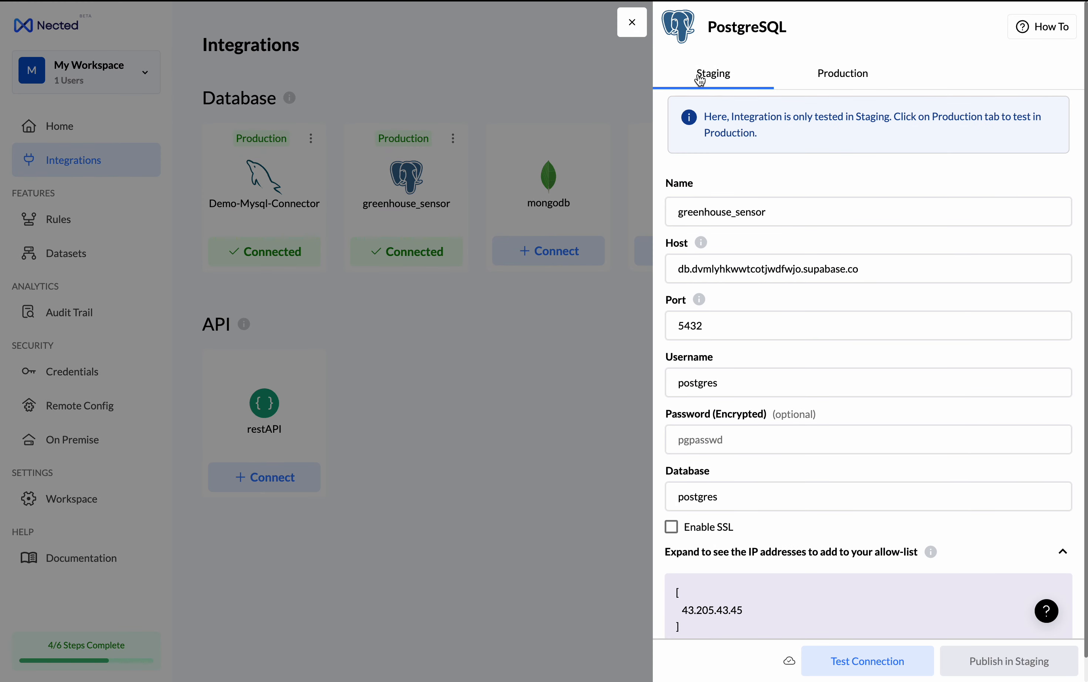
left_click(859, 90)
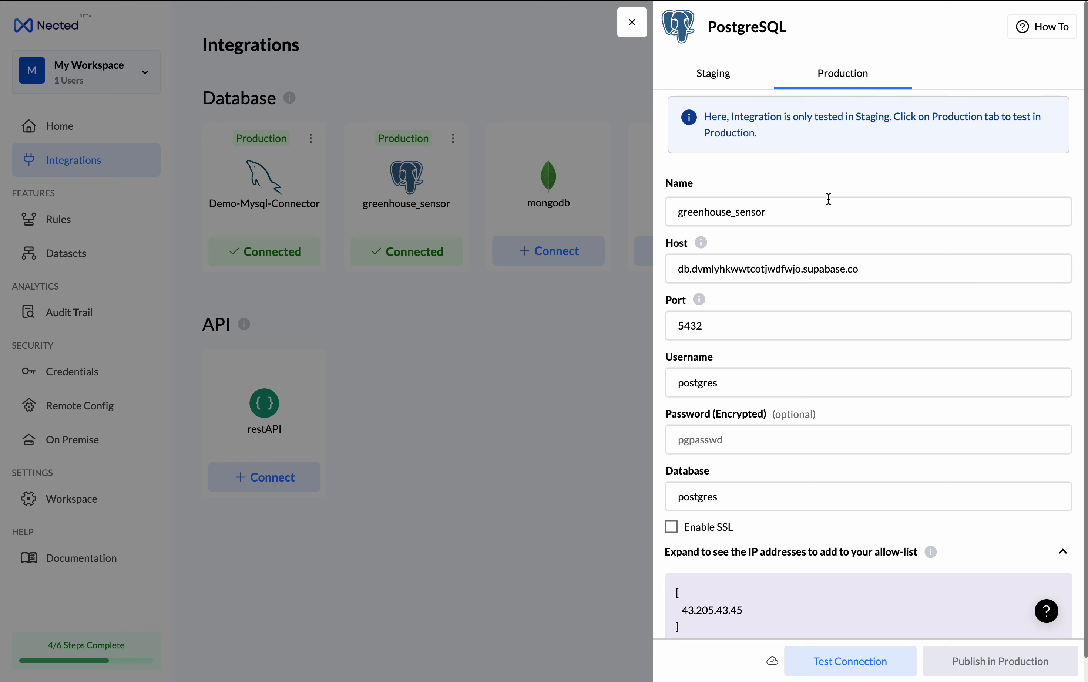
left_click(707, 65)
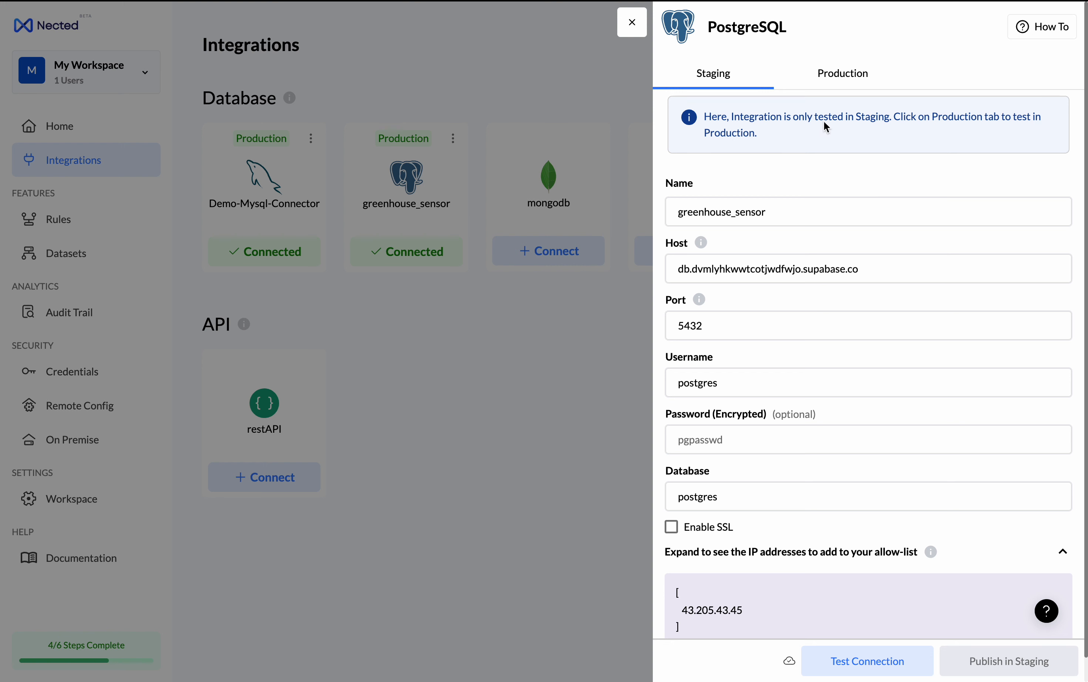
left_click(833, 80)
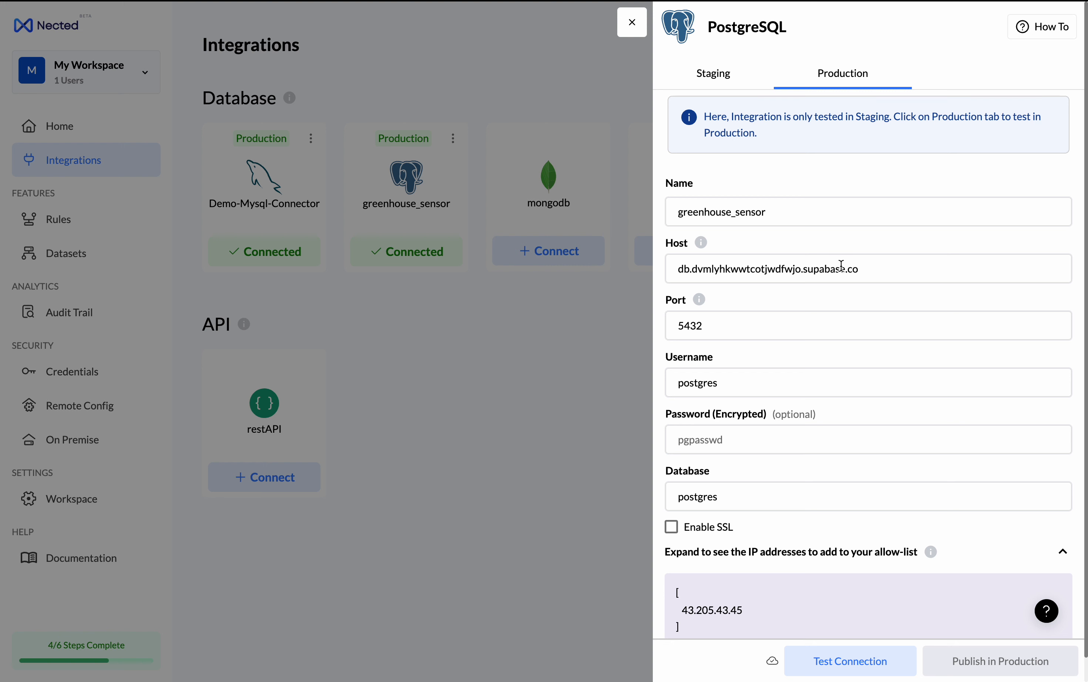
mouse_move(701, 243)
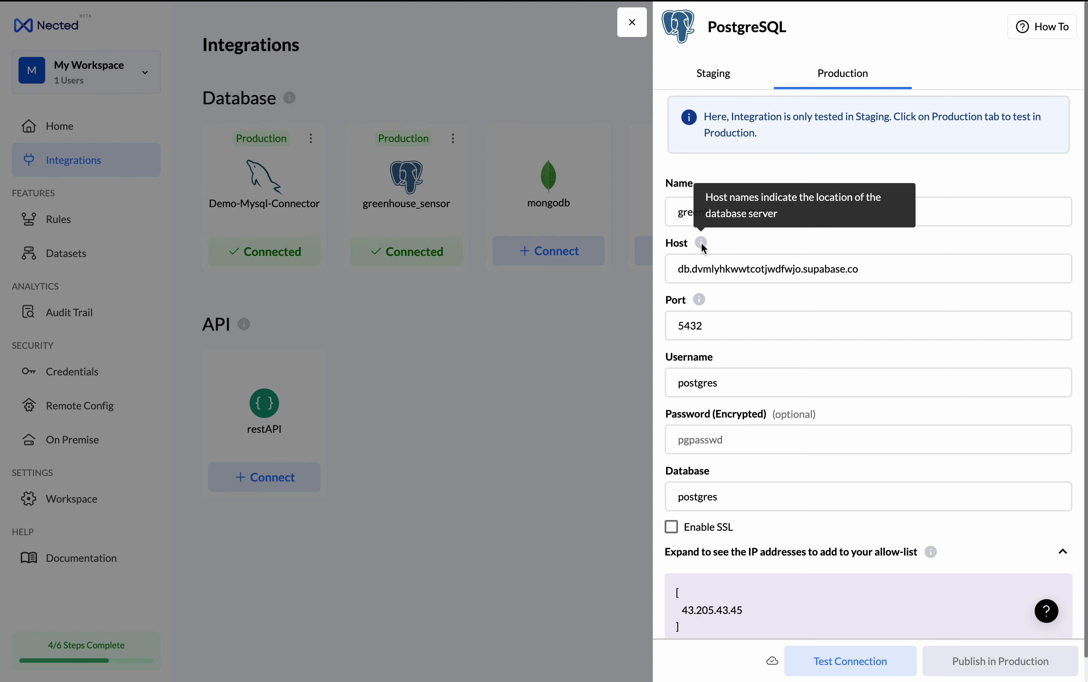
mouse_move(699, 300)
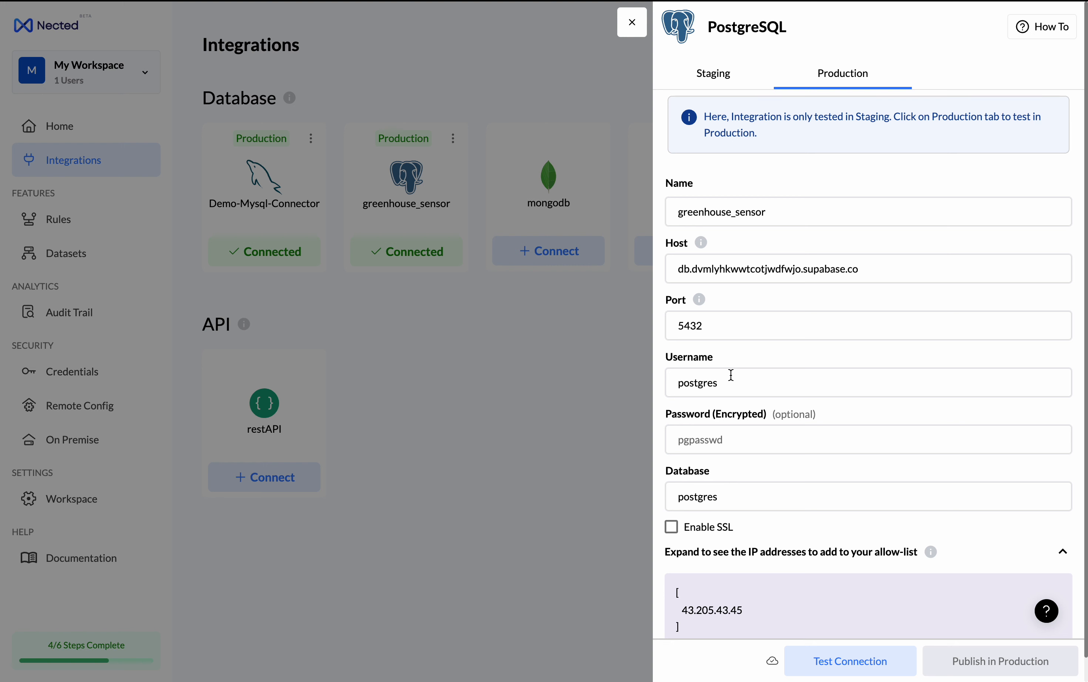
left_click(861, 662)
left_click(637, 31)
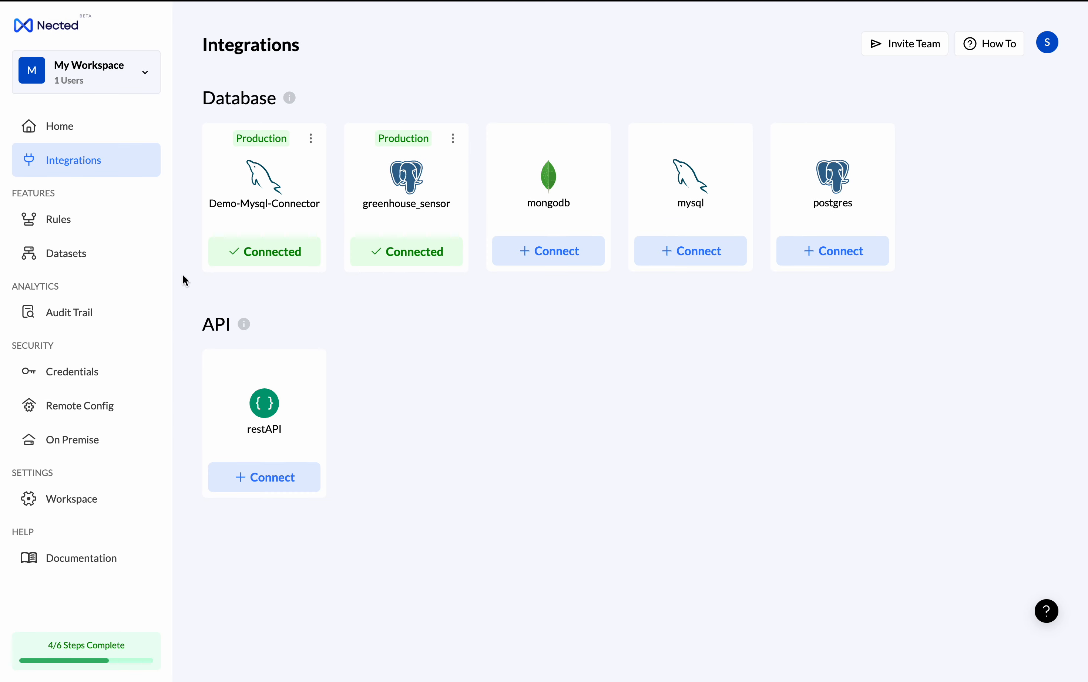
Execute the greenhouse dataset's query in Staging and review its output and its row limit and cache settings.
left_click(107, 257)
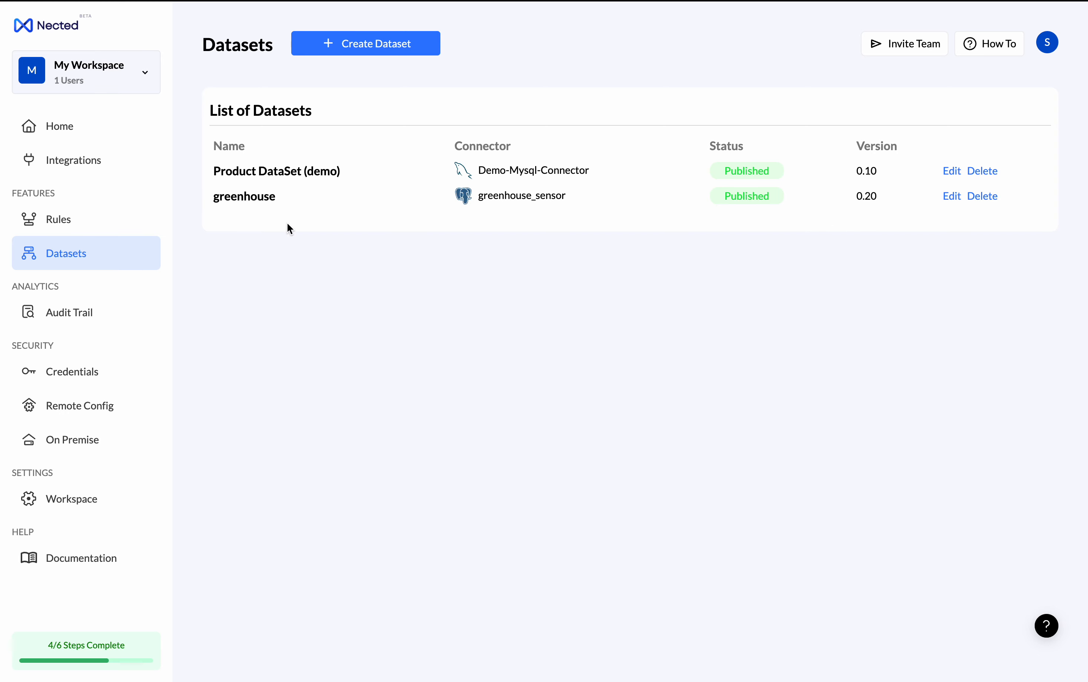
left_click(945, 196)
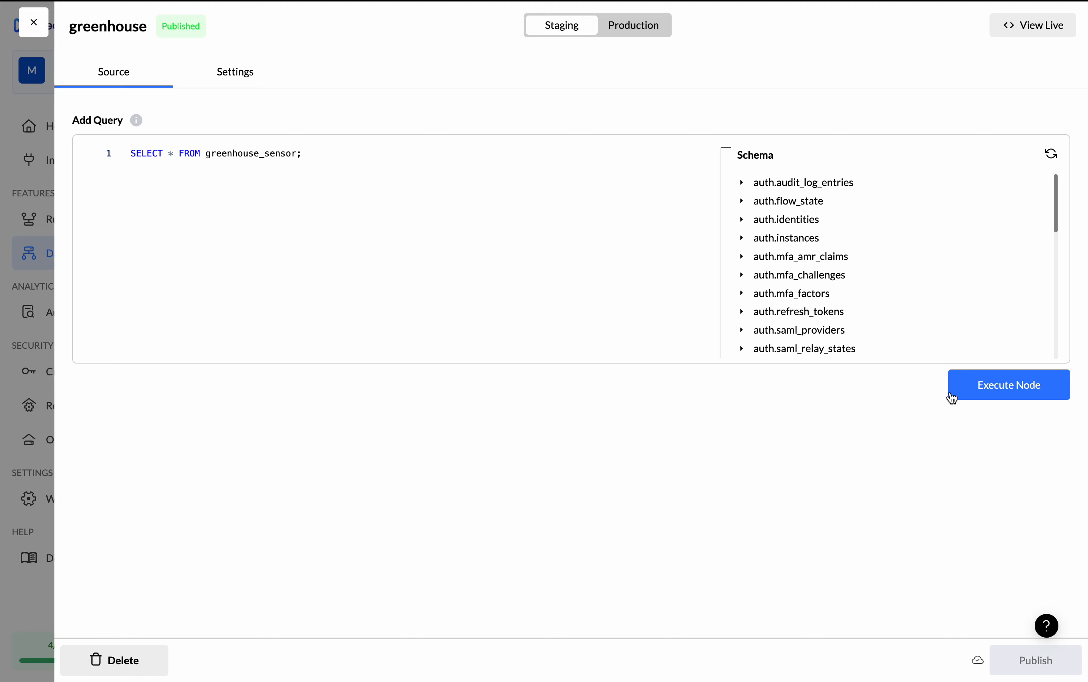
left_click(962, 399)
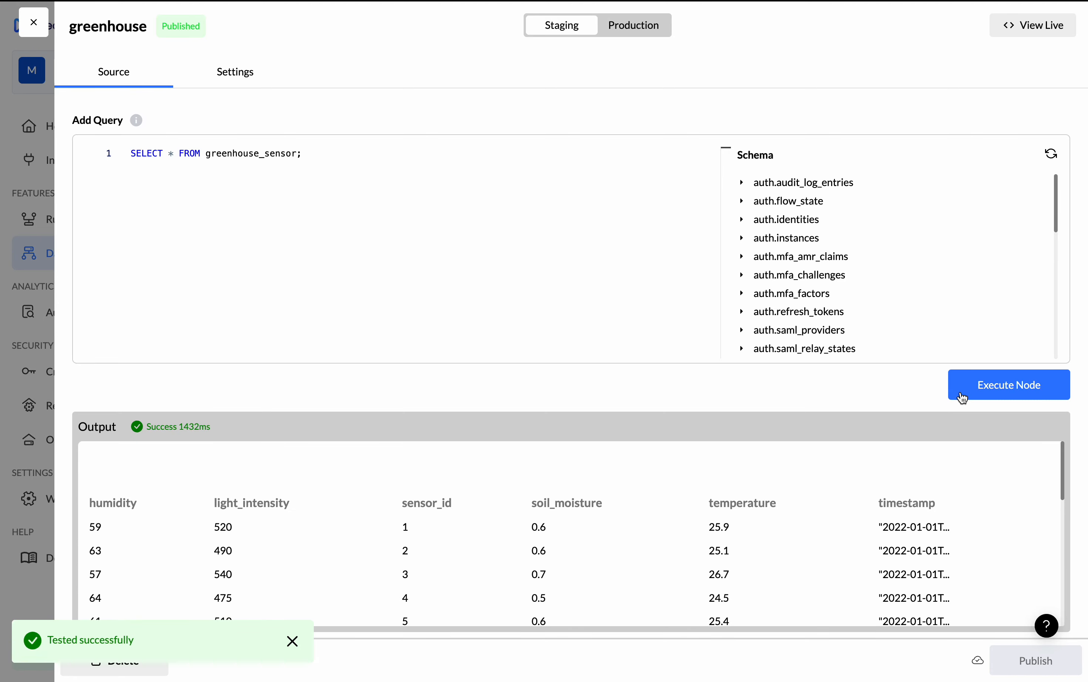
scroll(498, 498, "down", 2)
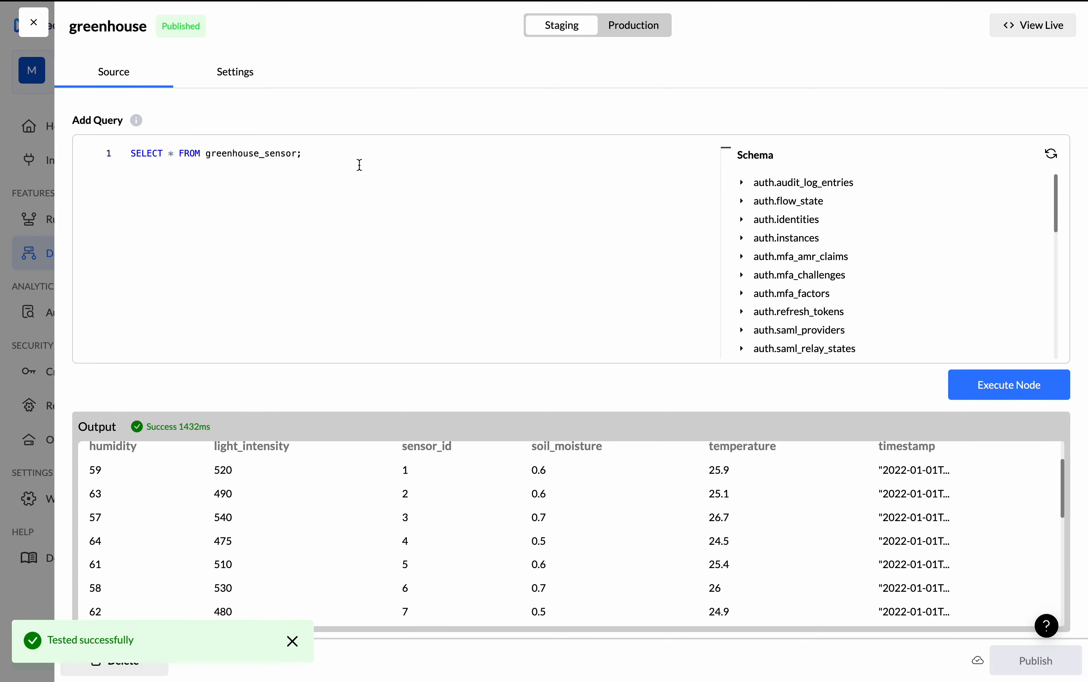
left_click(229, 83)
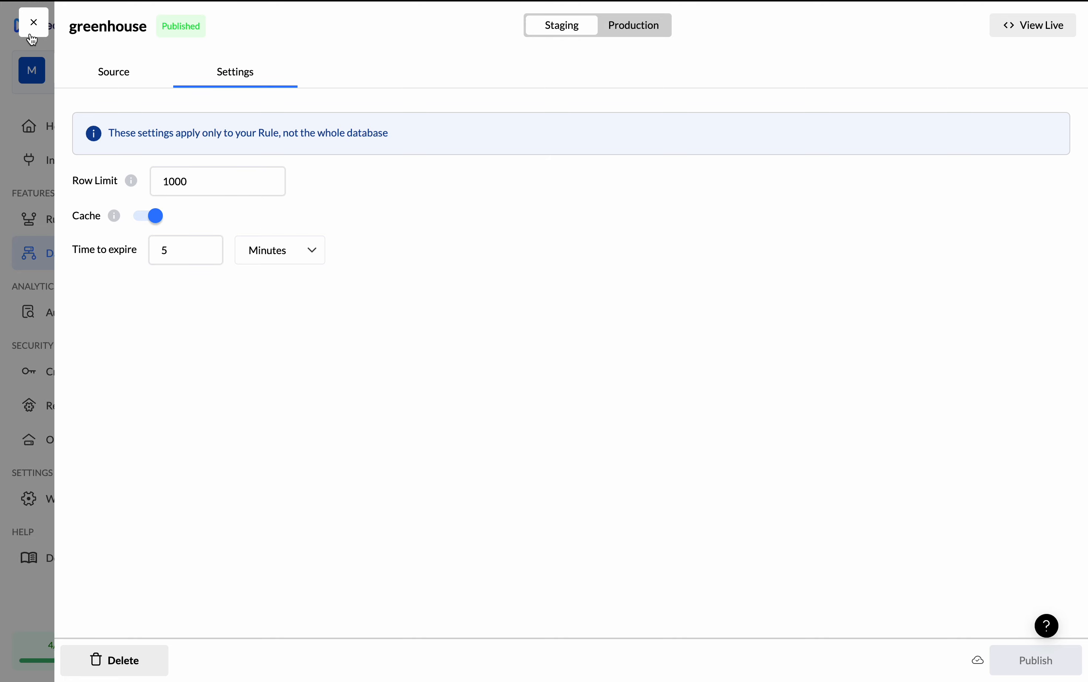
left_click(34, 22)
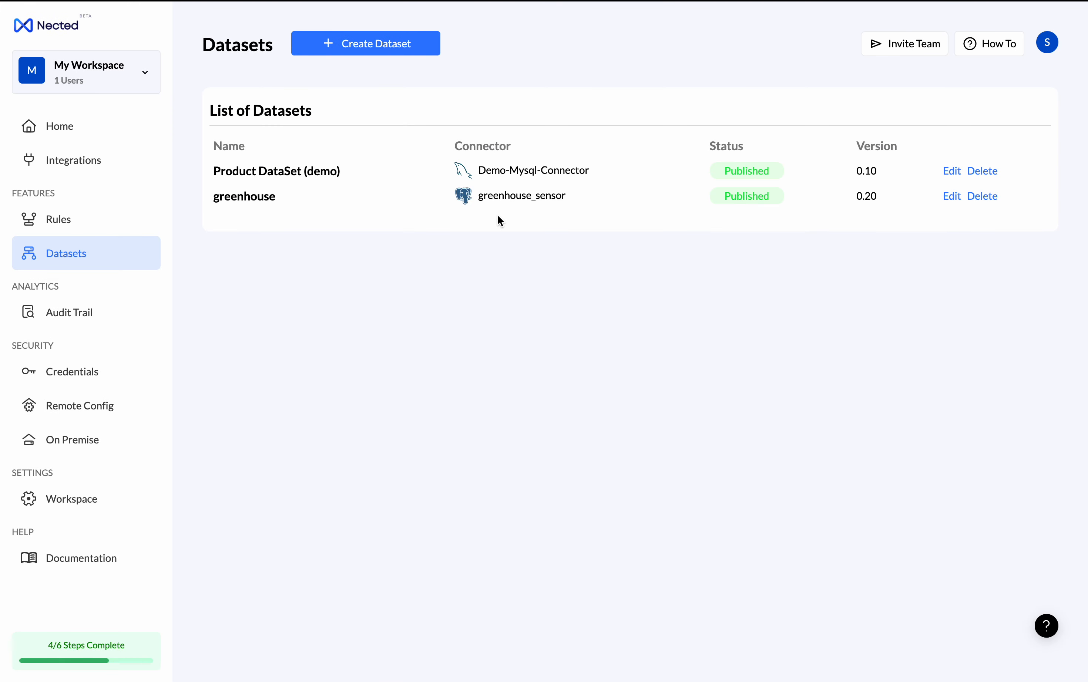
left_click(361, 50)
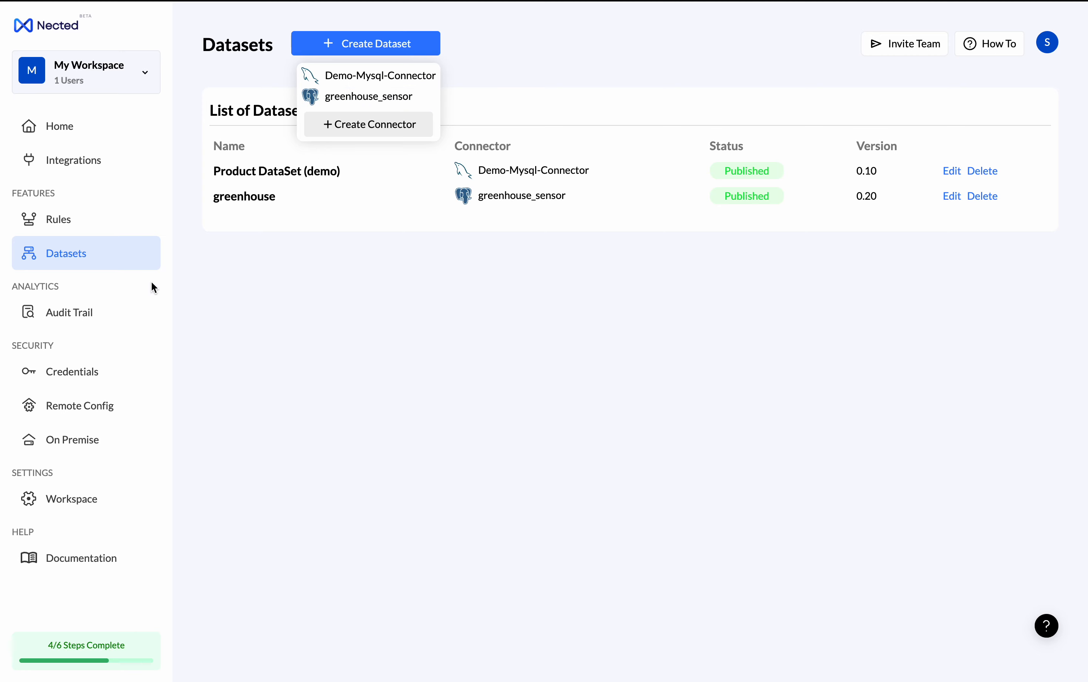
Create a Simple Rule named "Greenhouse Sensoring".
left_click(99, 234)
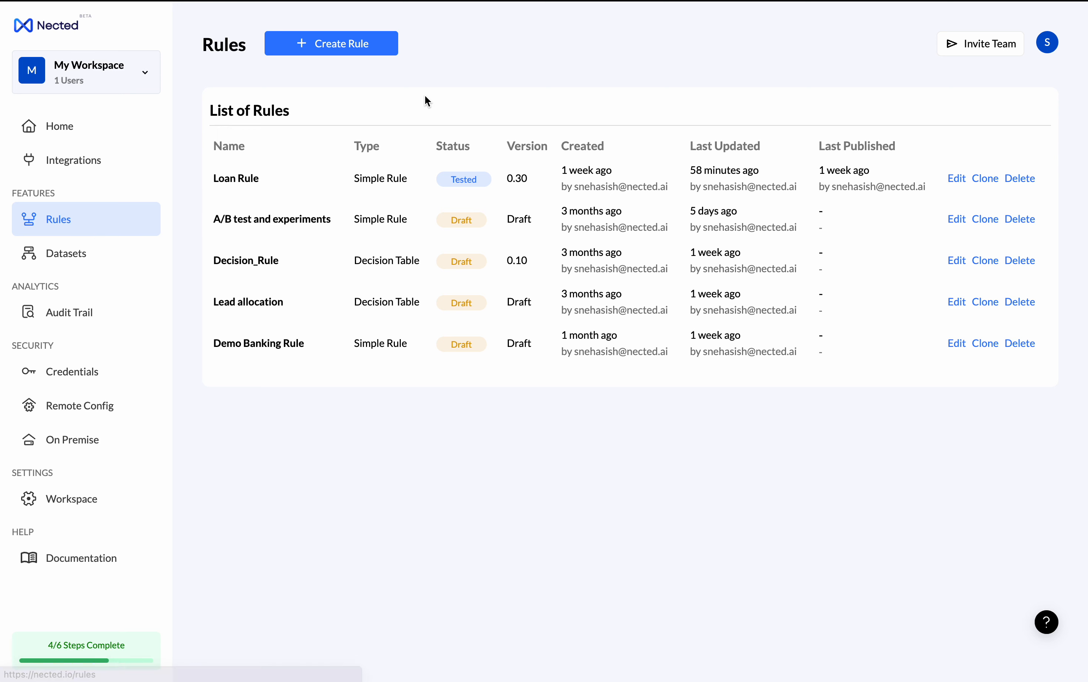
left_click(333, 47)
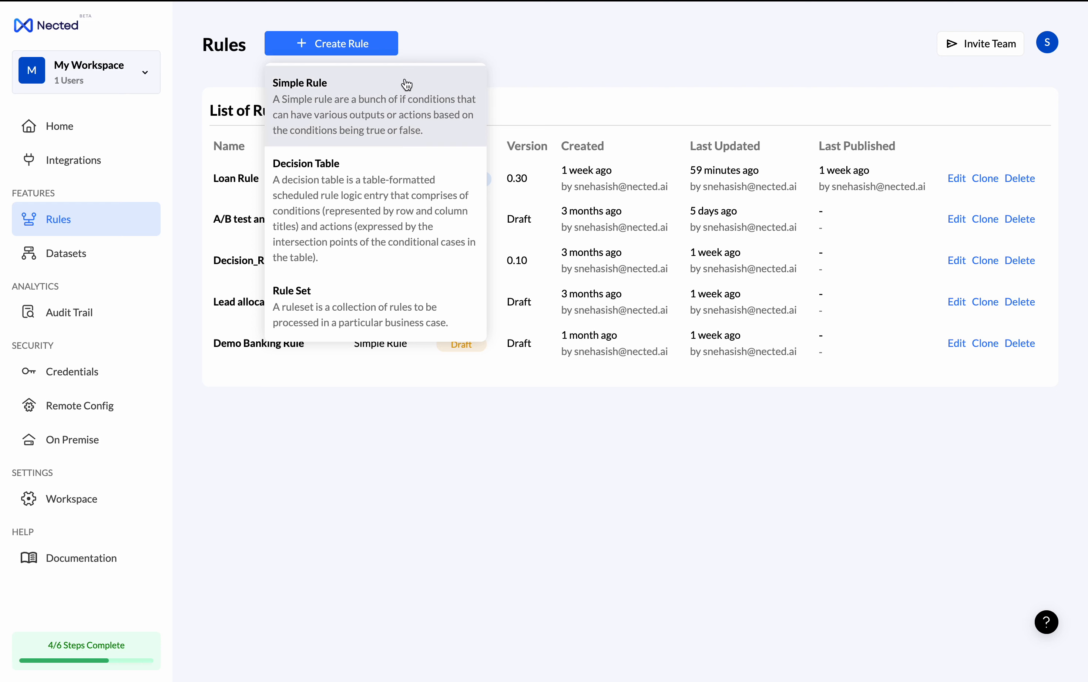
left_click(403, 82)
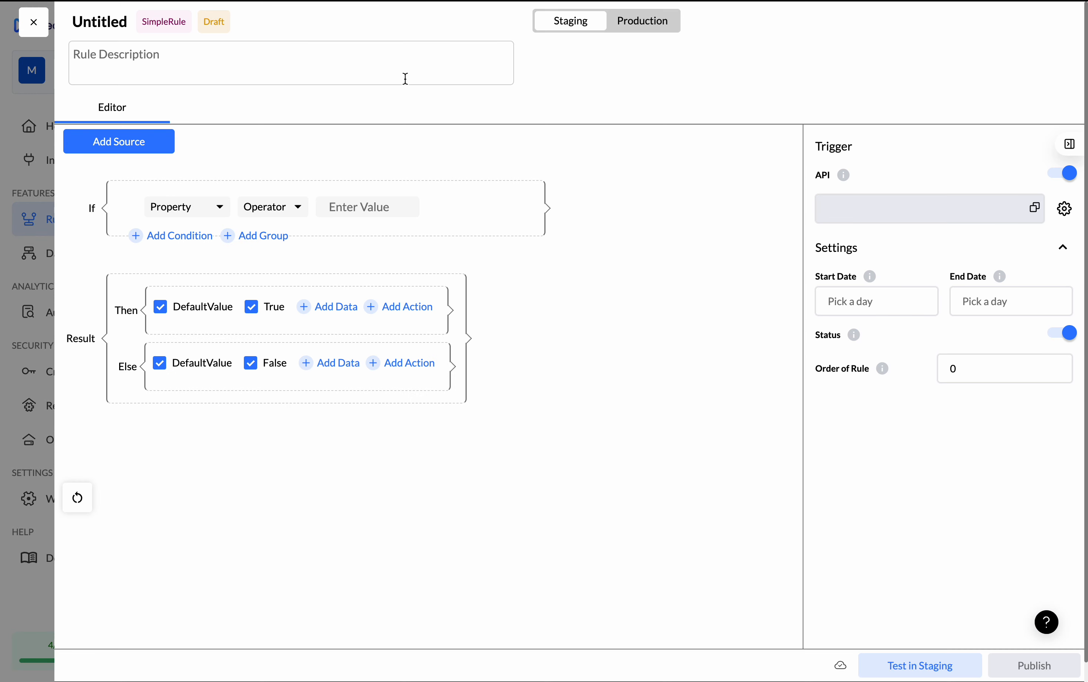
double_click(127, 16)
key("BackSpace")
type("Green")
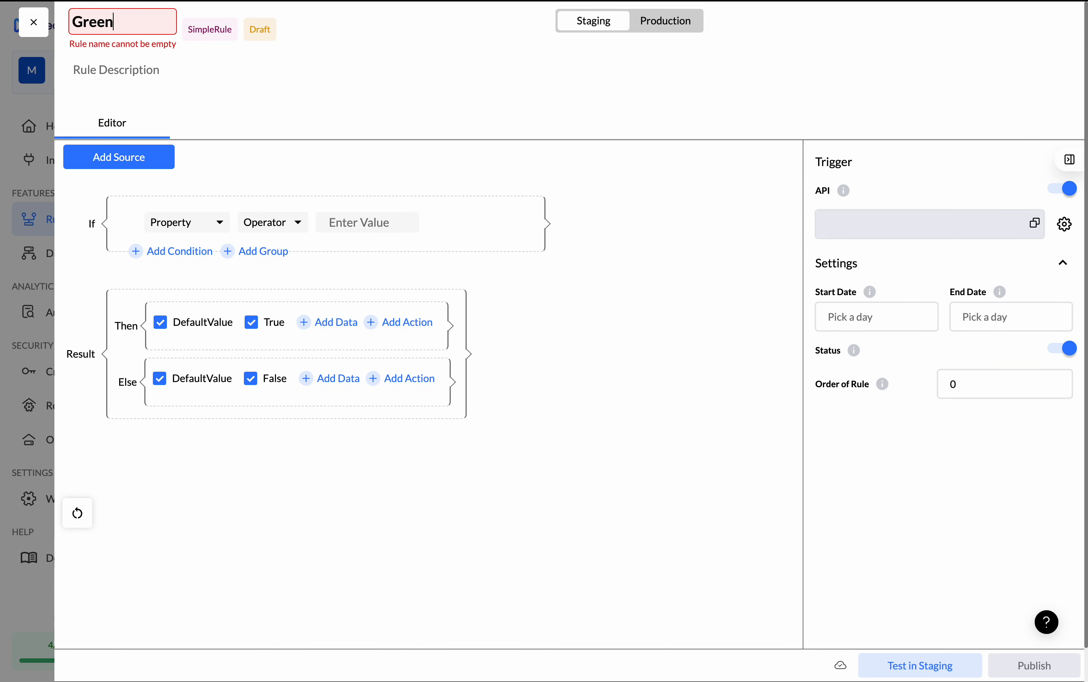
type("house")
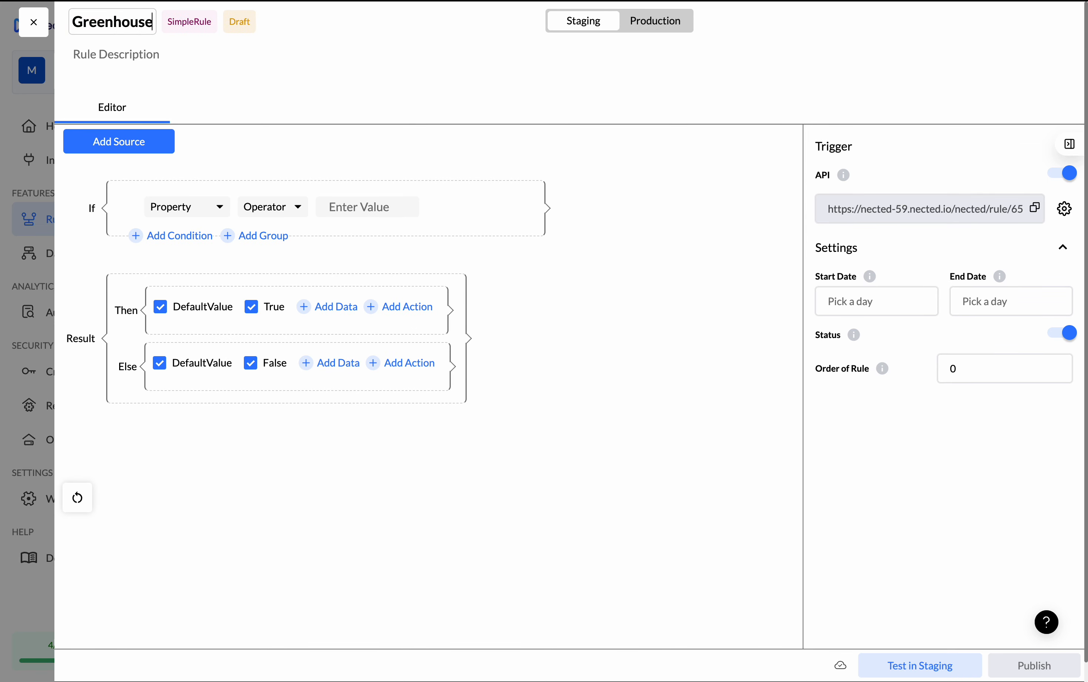
type(" Sen")
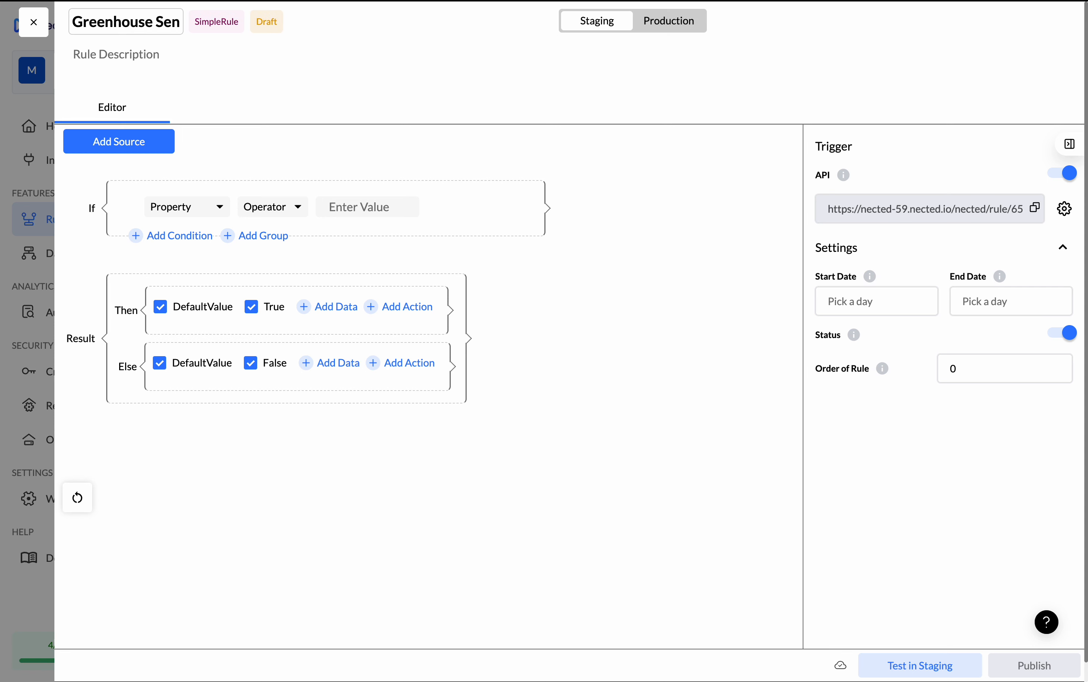
type("soring")
Set the rule description to "A simple rule based on greenhouse sensoring data".
left_click(114, 53)
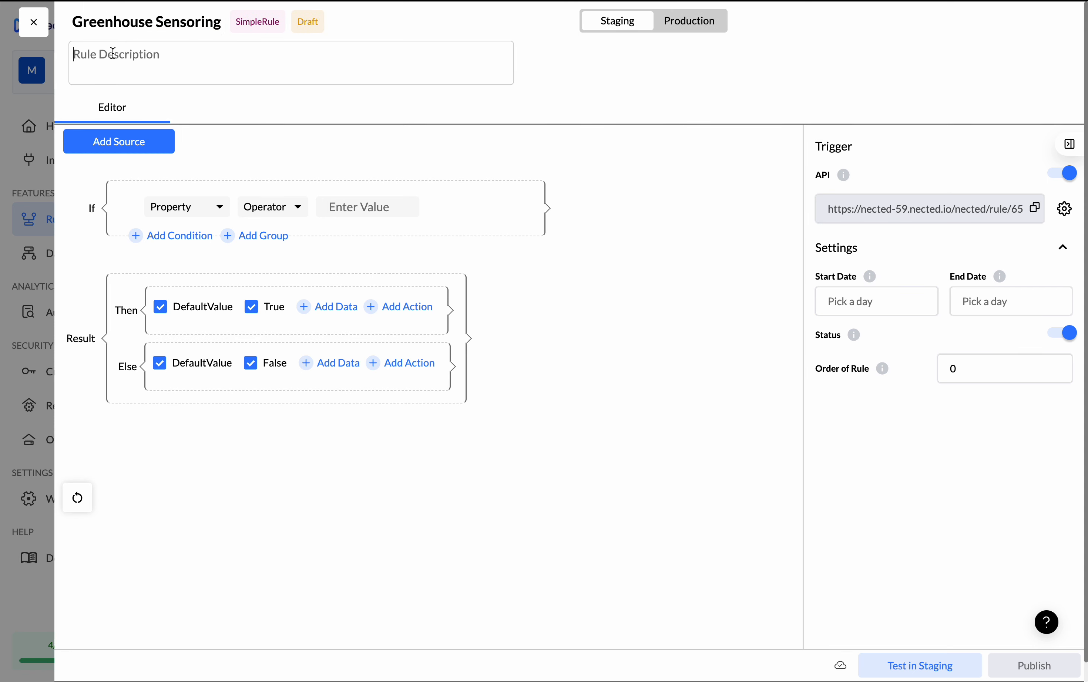
type("A simple ")
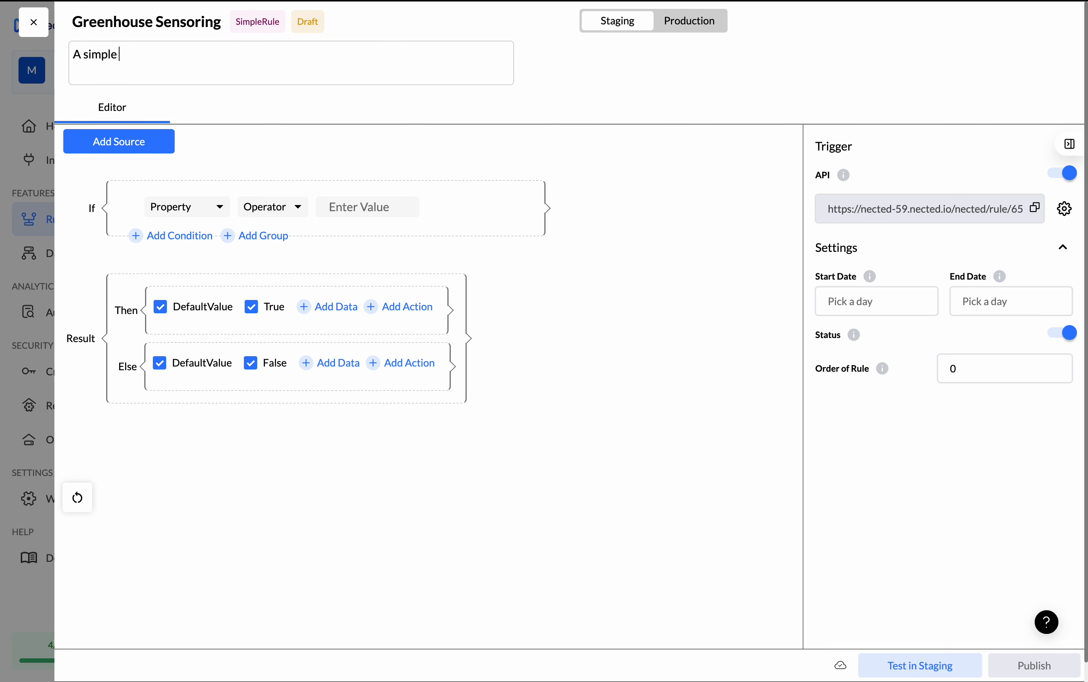
type("rule based on greenhouse senso")
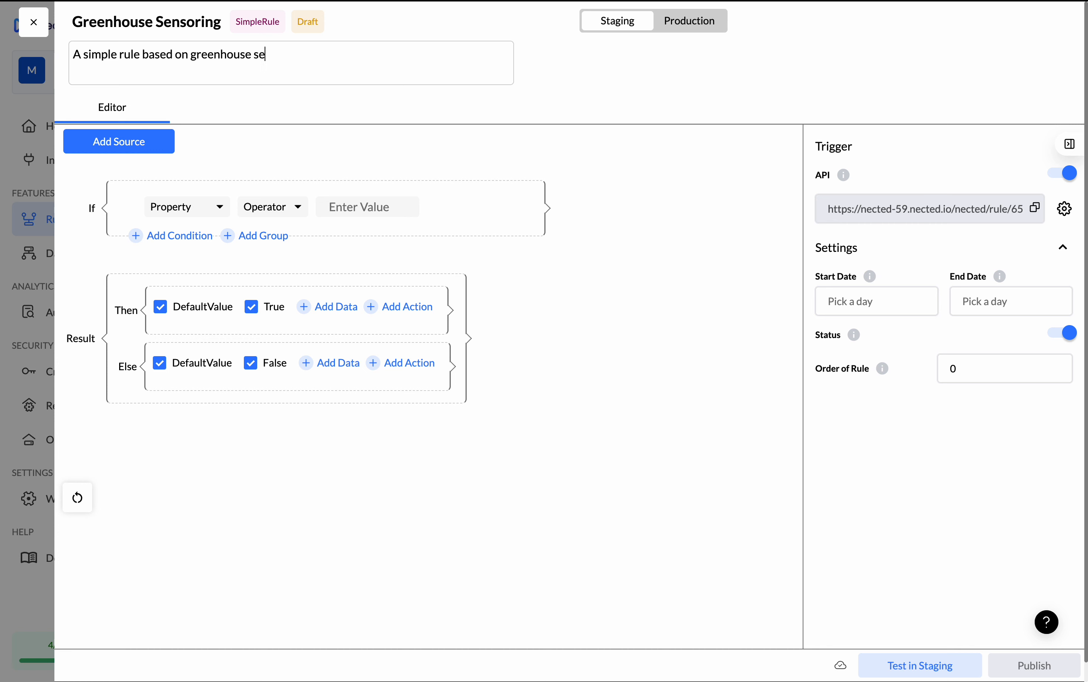
type("data")
left_click(365, 112)
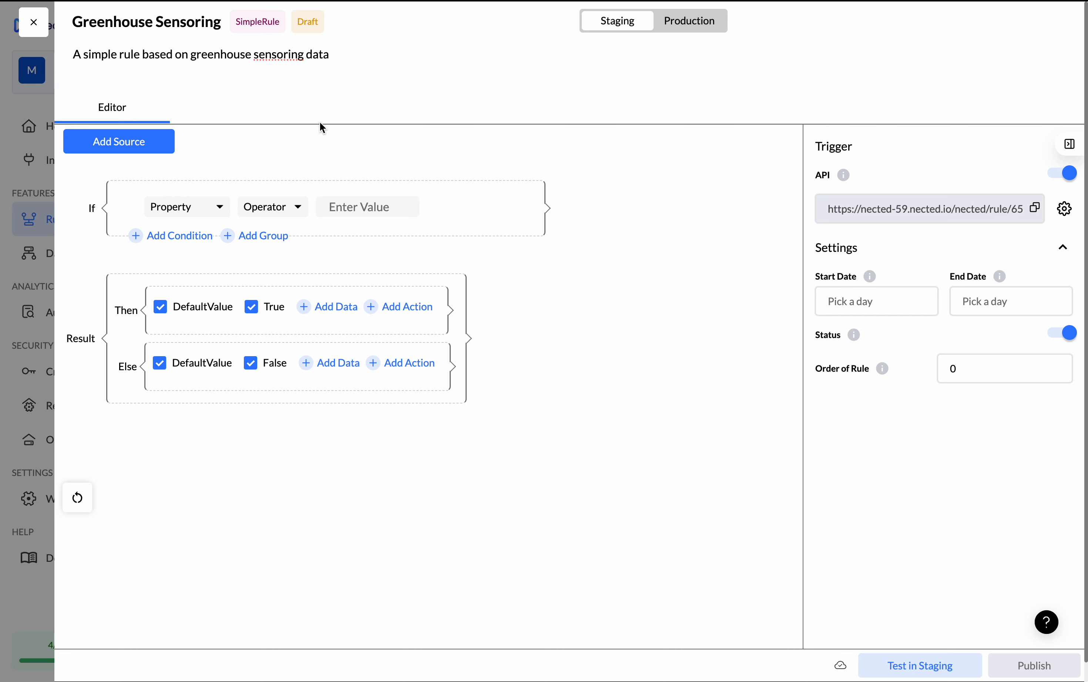
Use Input Attributes as the rule's source and add an optional, nullable, case-sensitive String field named sensor_name.
left_click(168, 136)
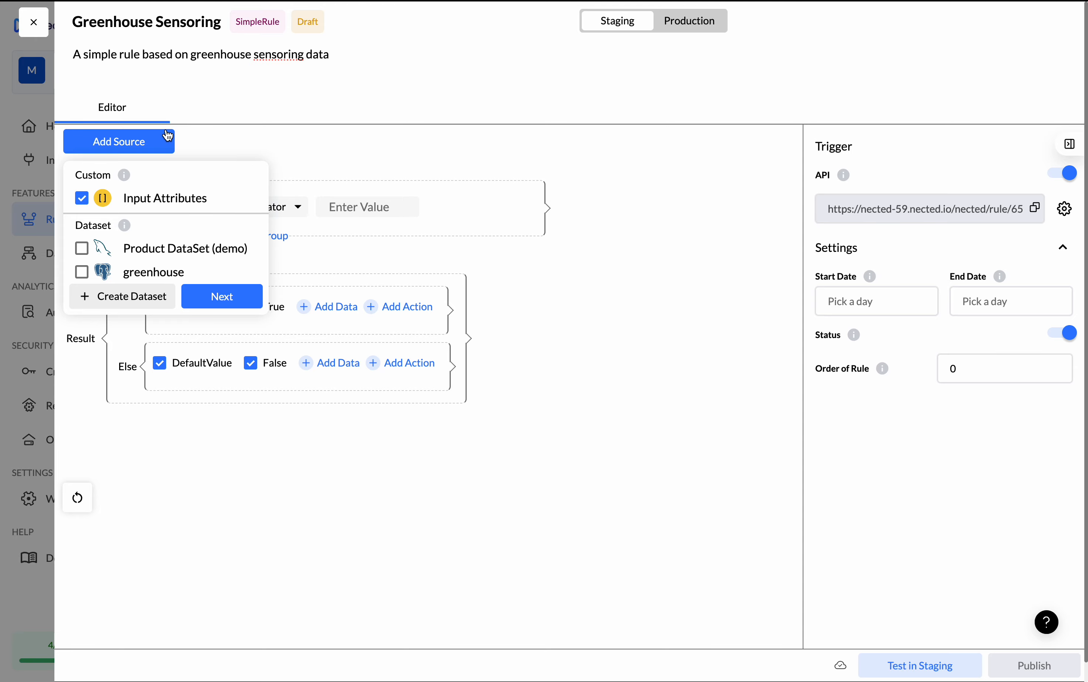
left_click(217, 293)
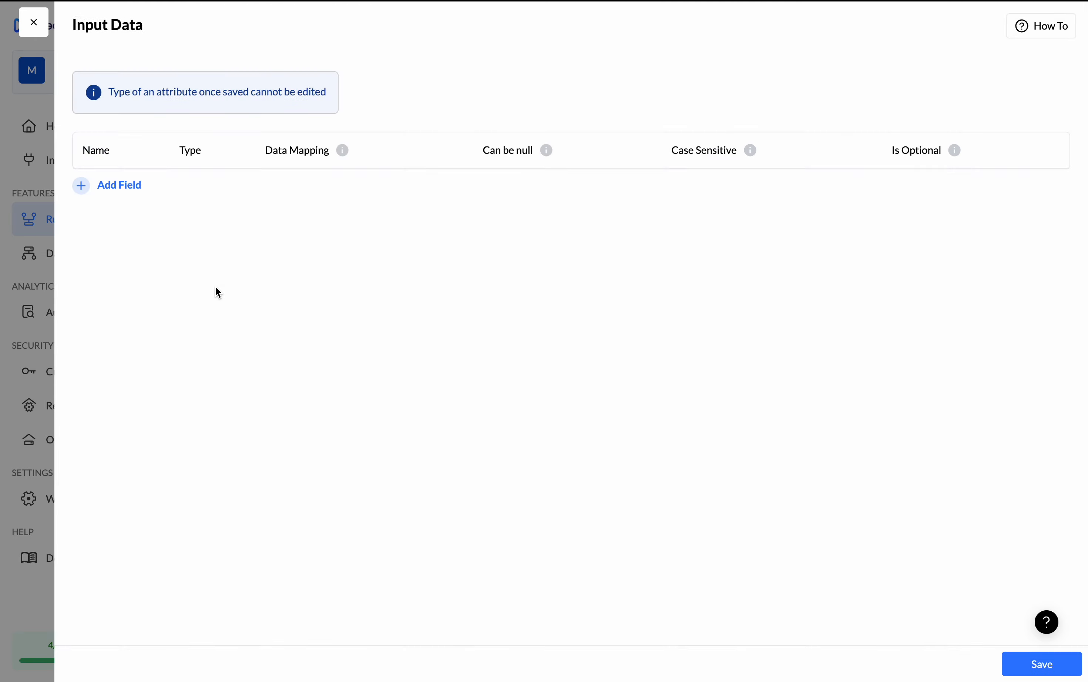
left_click(111, 187)
left_click(111, 186)
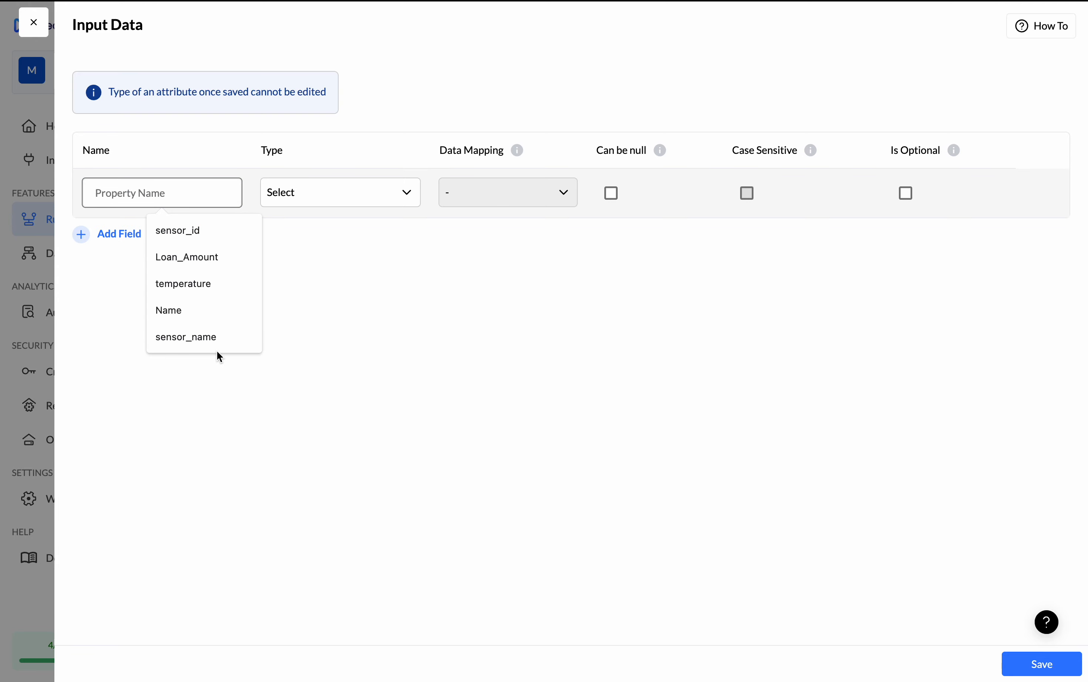
left_click(208, 340)
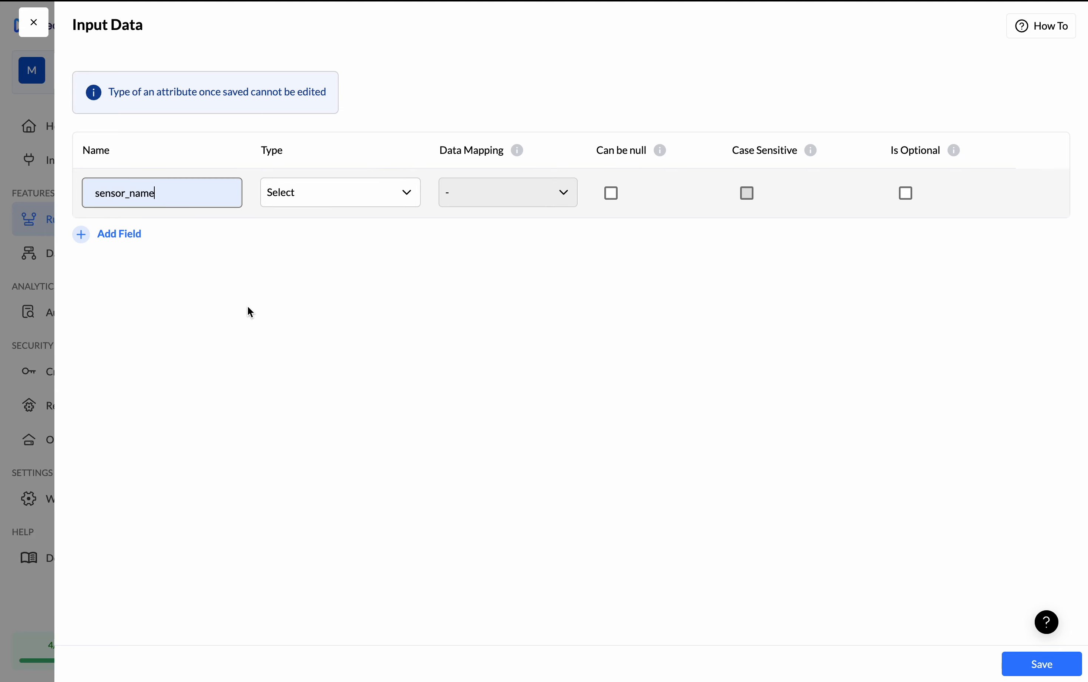
left_click(336, 195)
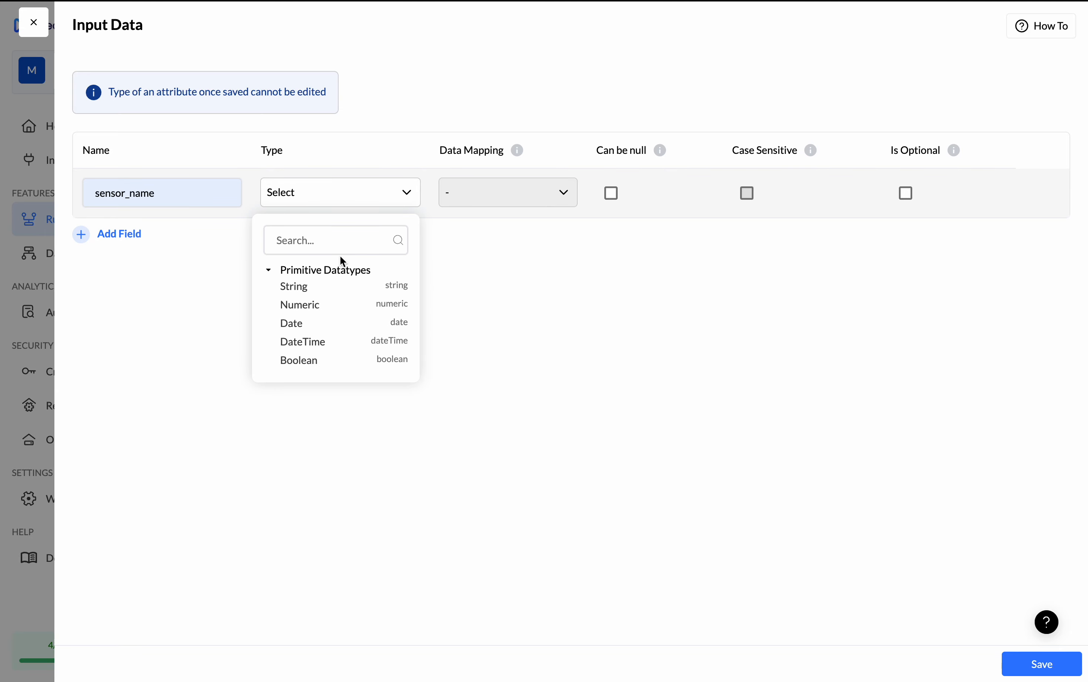
left_click(304, 292)
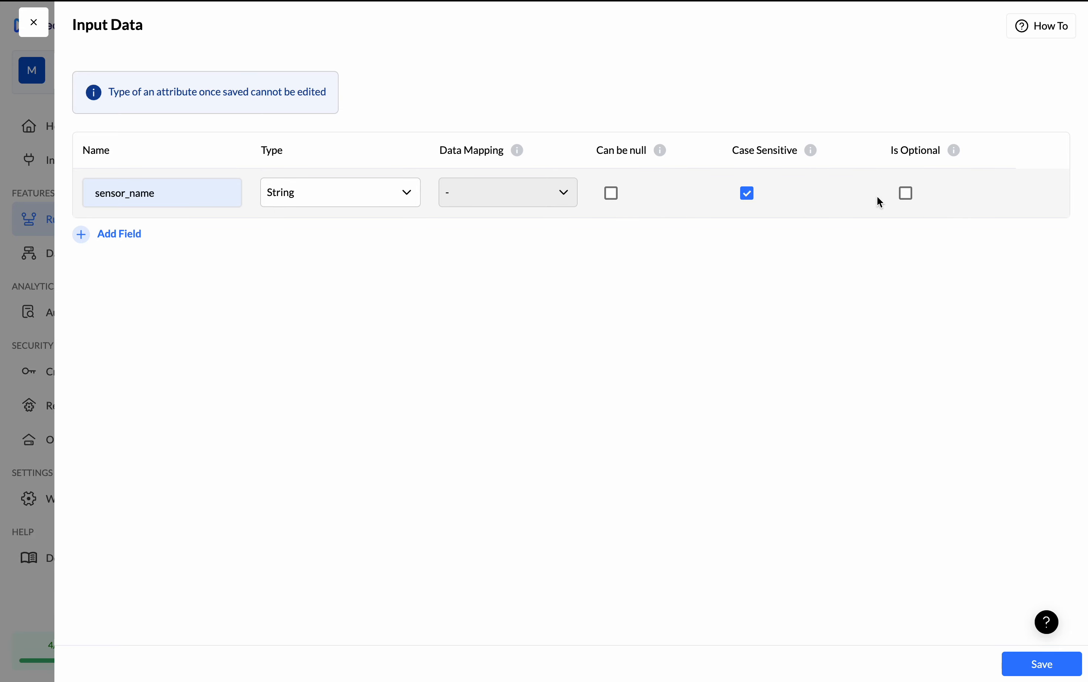
left_click(903, 195)
Add a Numeric input attribute named number_of_test, leaving it non-nullable and required, and save the input attributes.
left_click(119, 235)
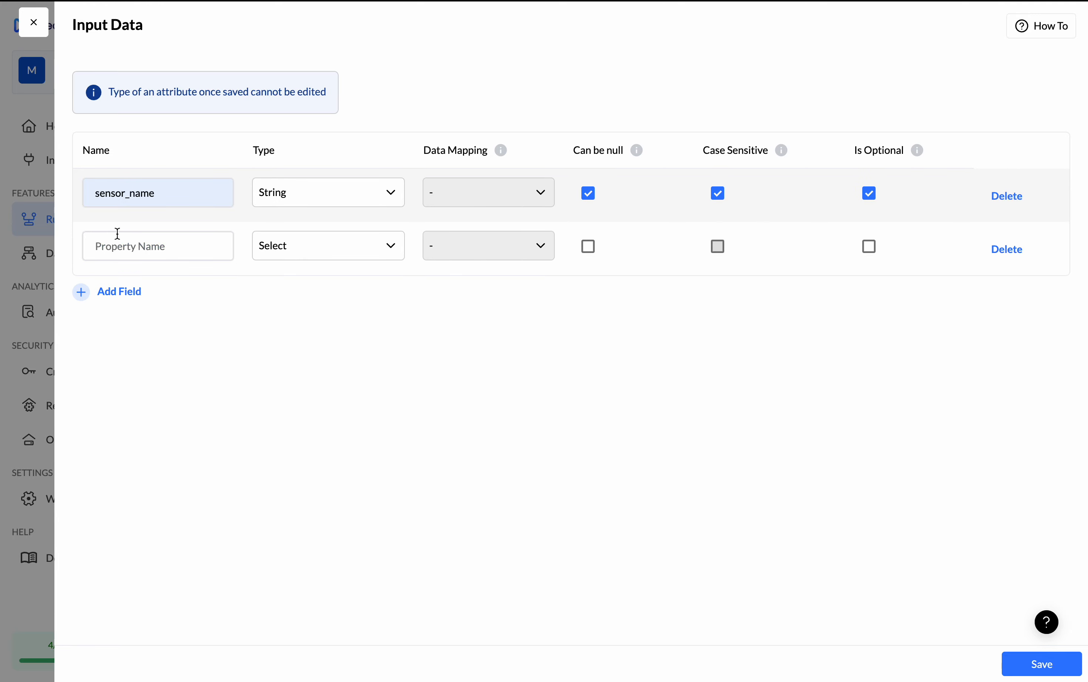
left_click(176, 236)
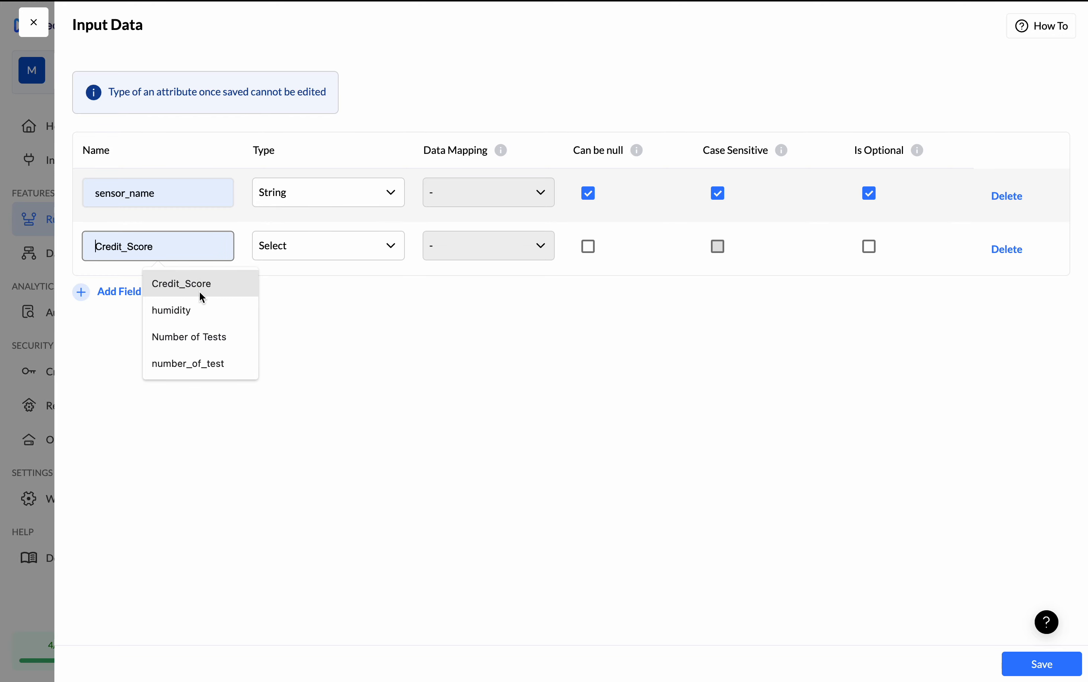
left_click(211, 353)
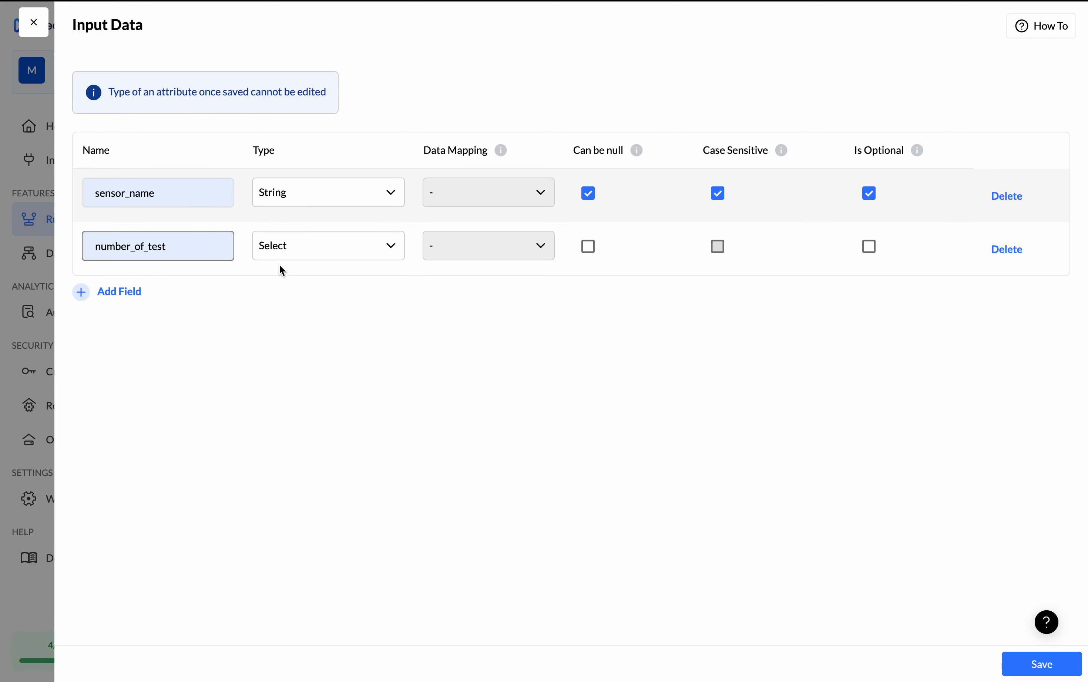
left_click(316, 242)
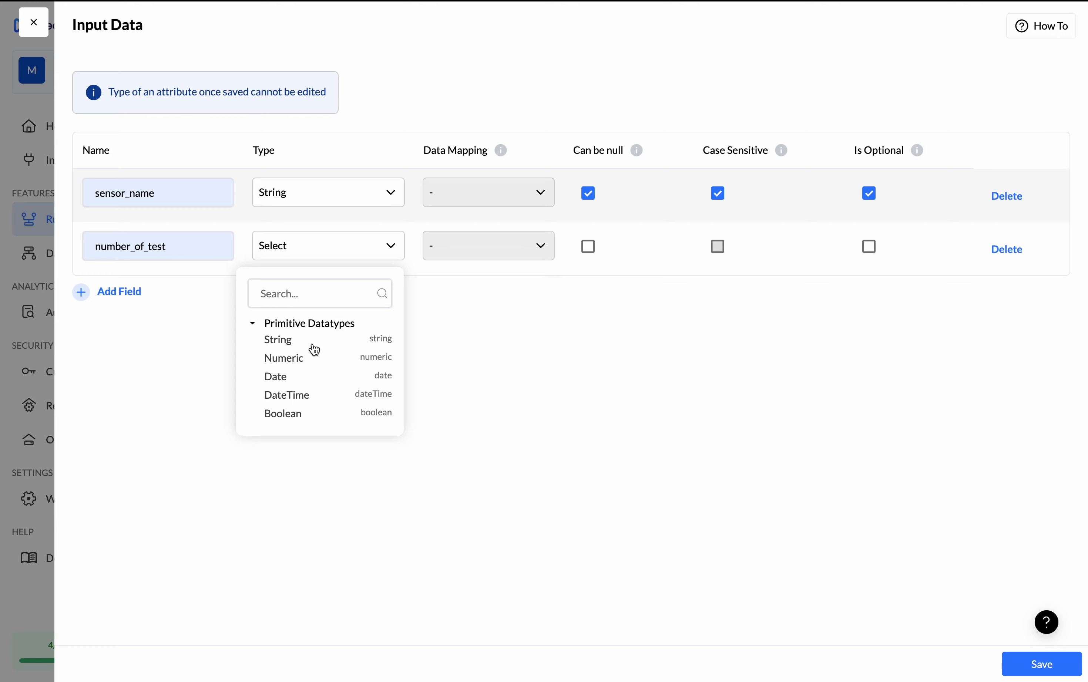
left_click(314, 360)
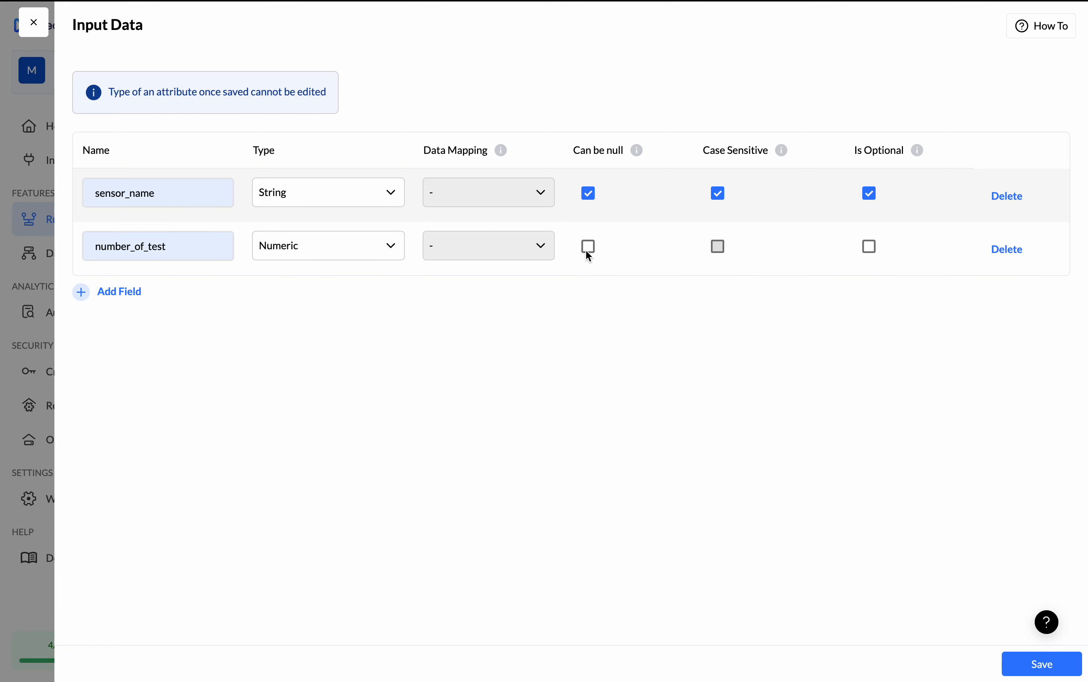
left_click(120, 292)
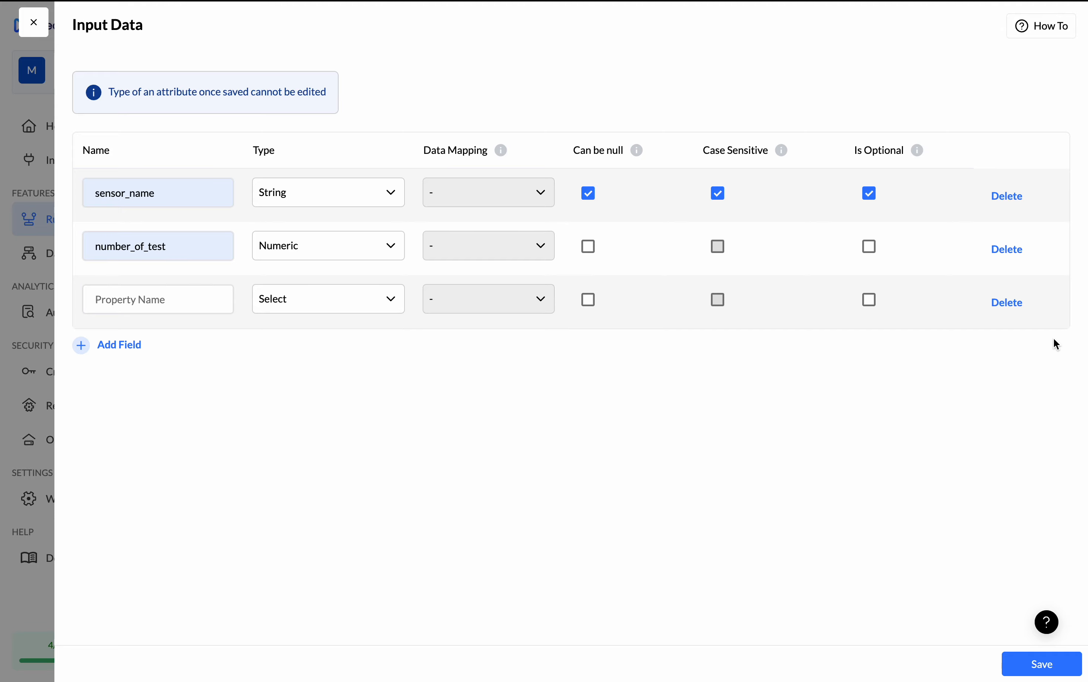
left_click(1020, 312)
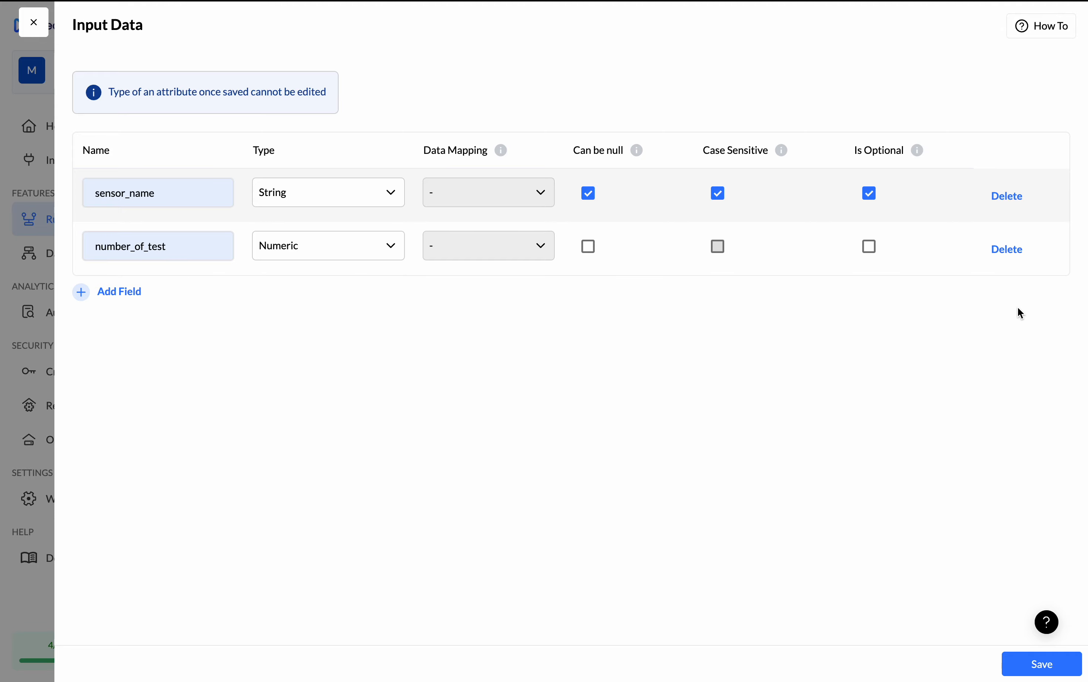
left_click(1035, 663)
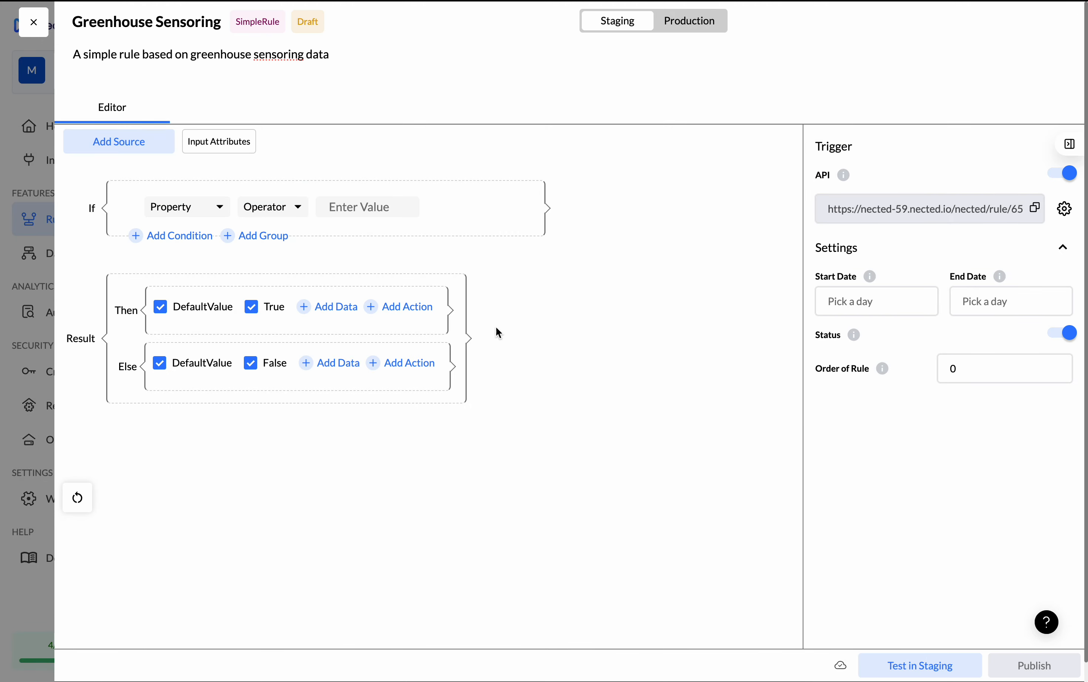
Set the rule's first If condition to sensor_name with the Any operator.
left_click(185, 209)
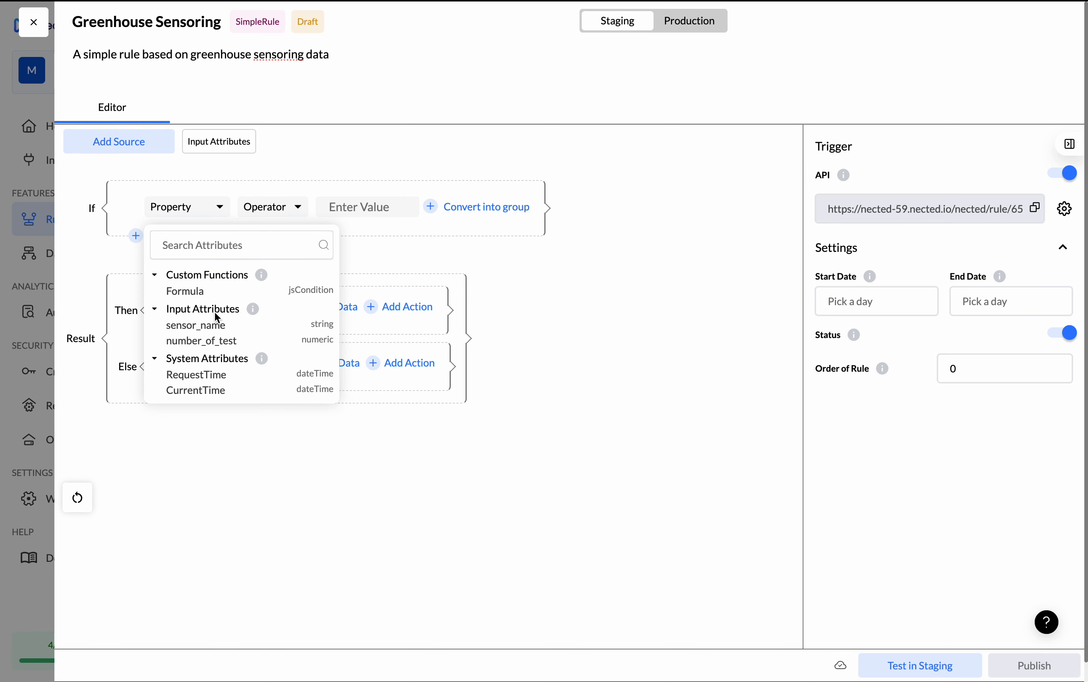
left_click(217, 327)
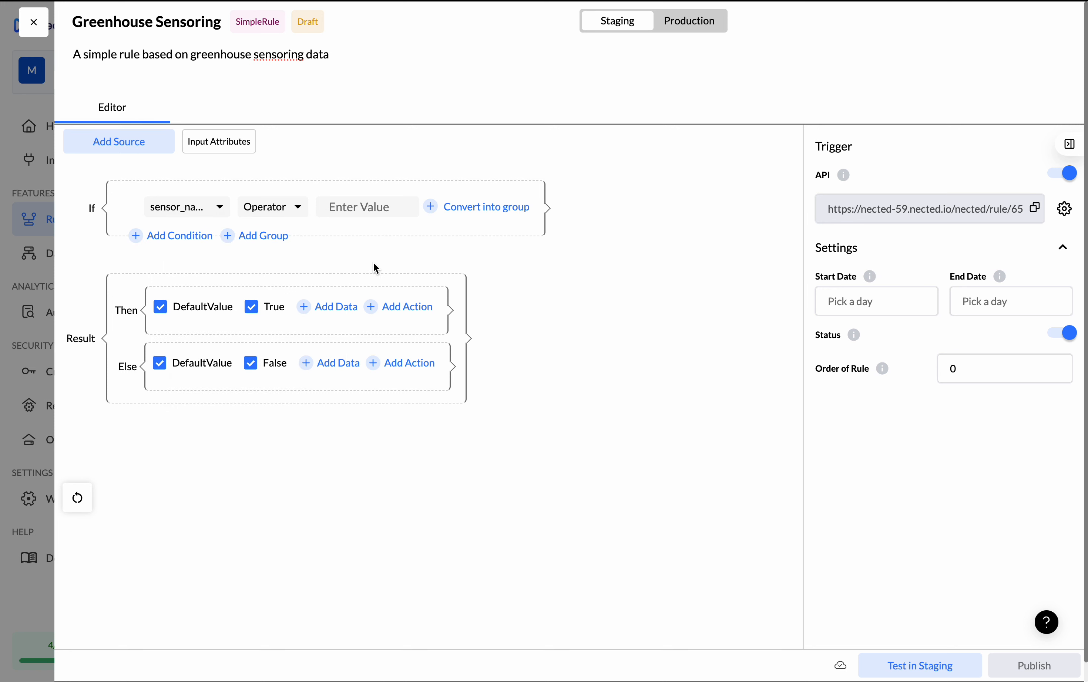
left_click(276, 208)
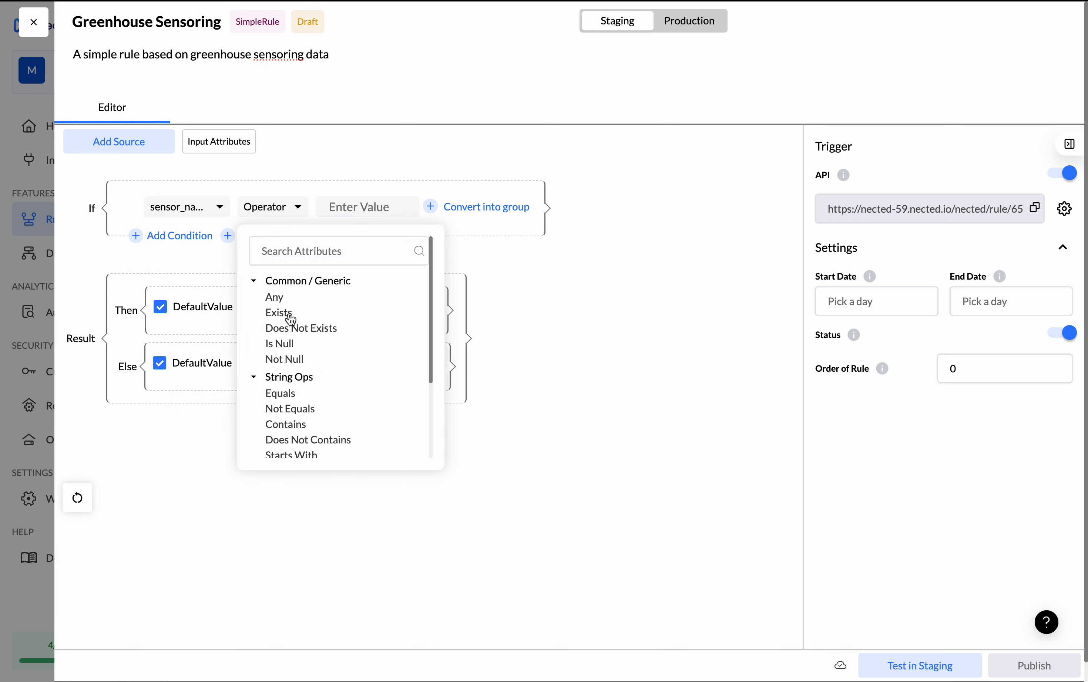
left_click(277, 297)
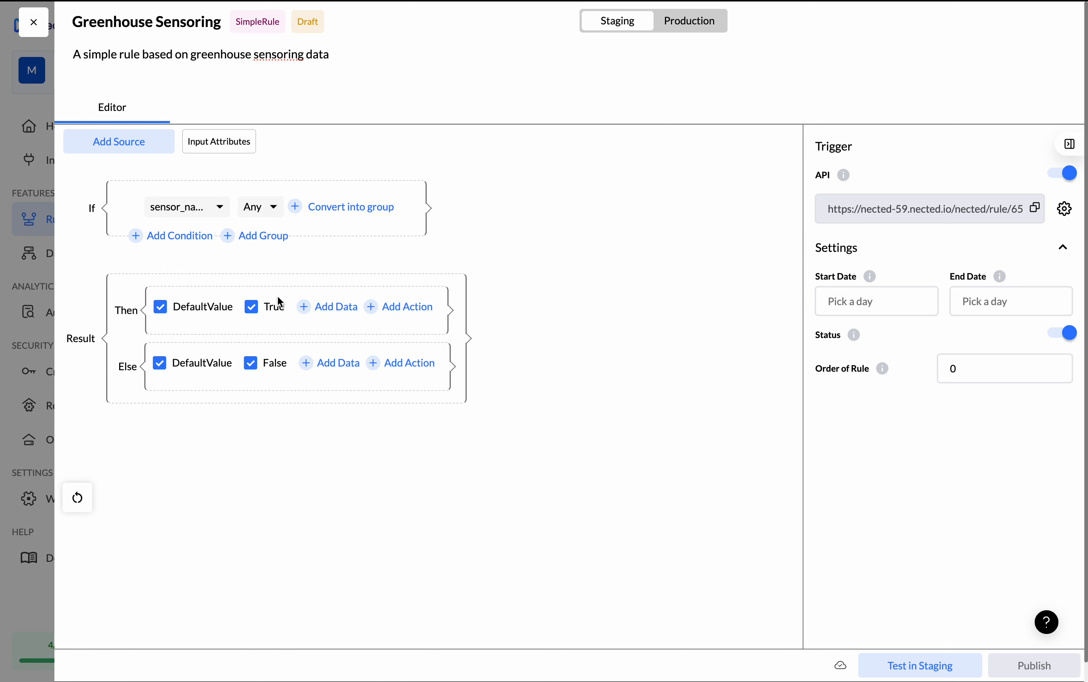
Add an And condition requiring number_of_test to be Between 1 and 100.
left_click(195, 243)
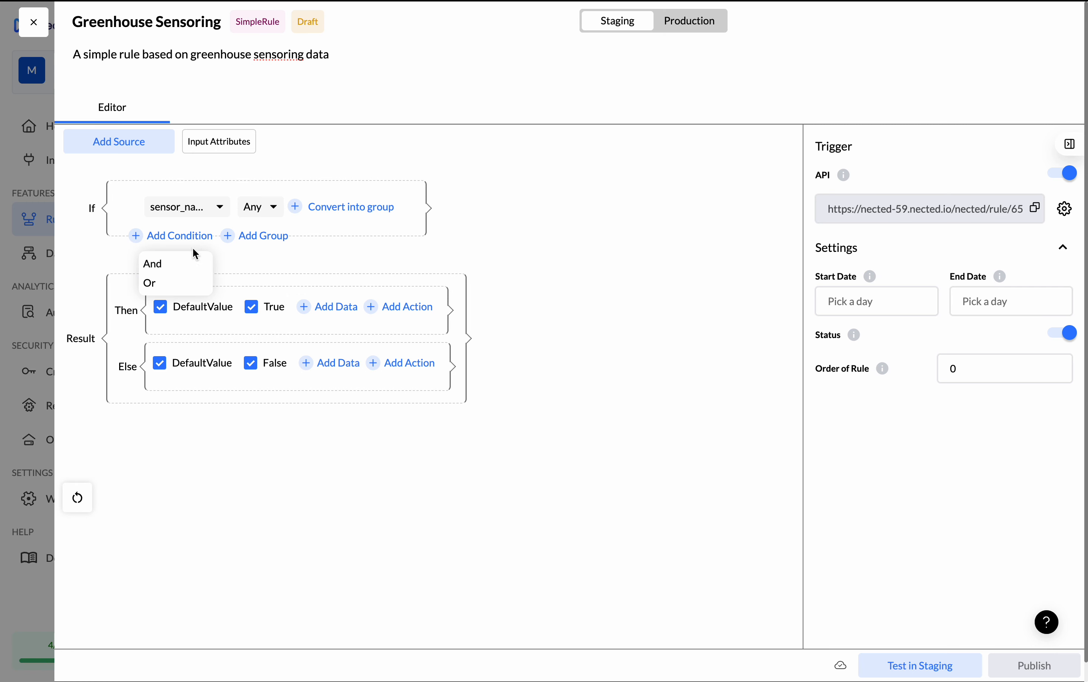
left_click(188, 265)
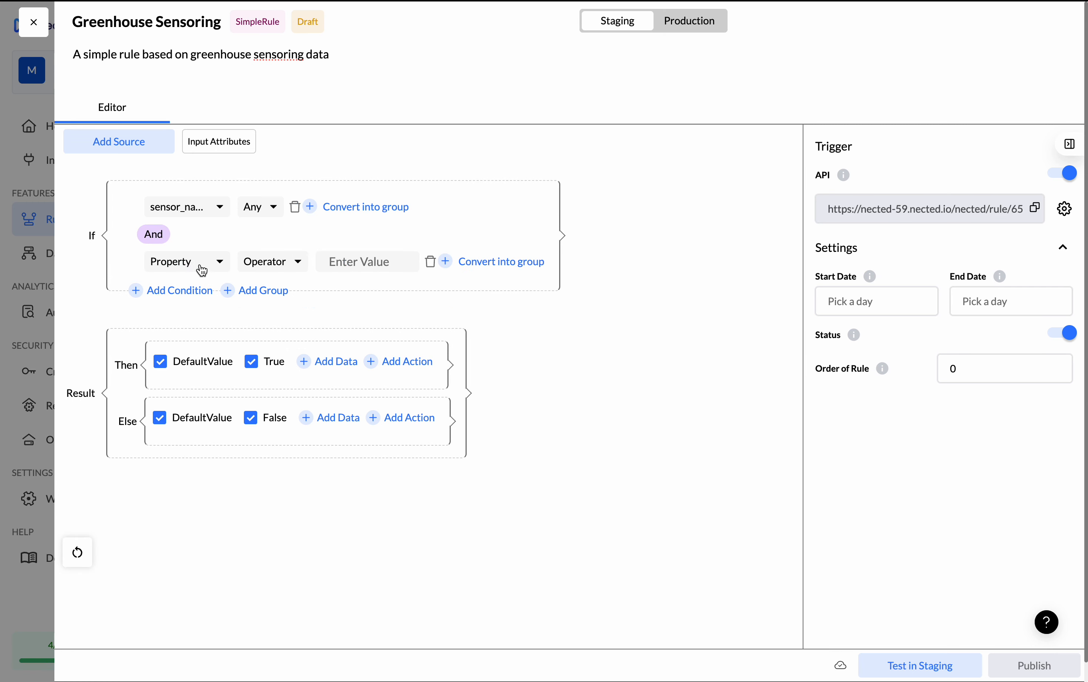
left_click(202, 270)
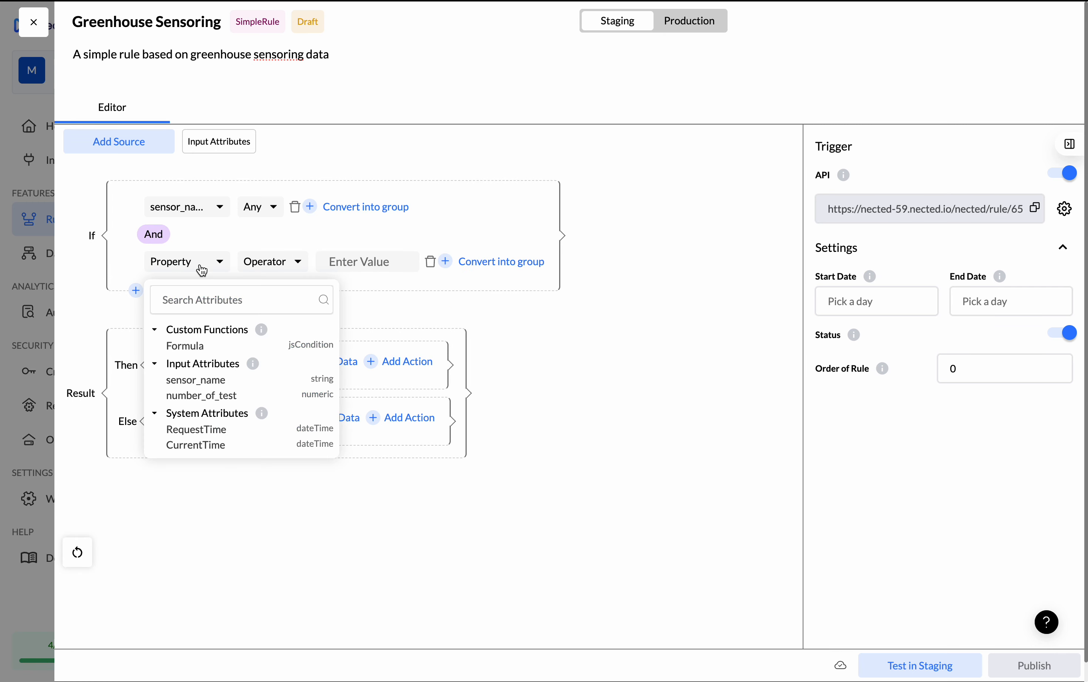
left_click(197, 396)
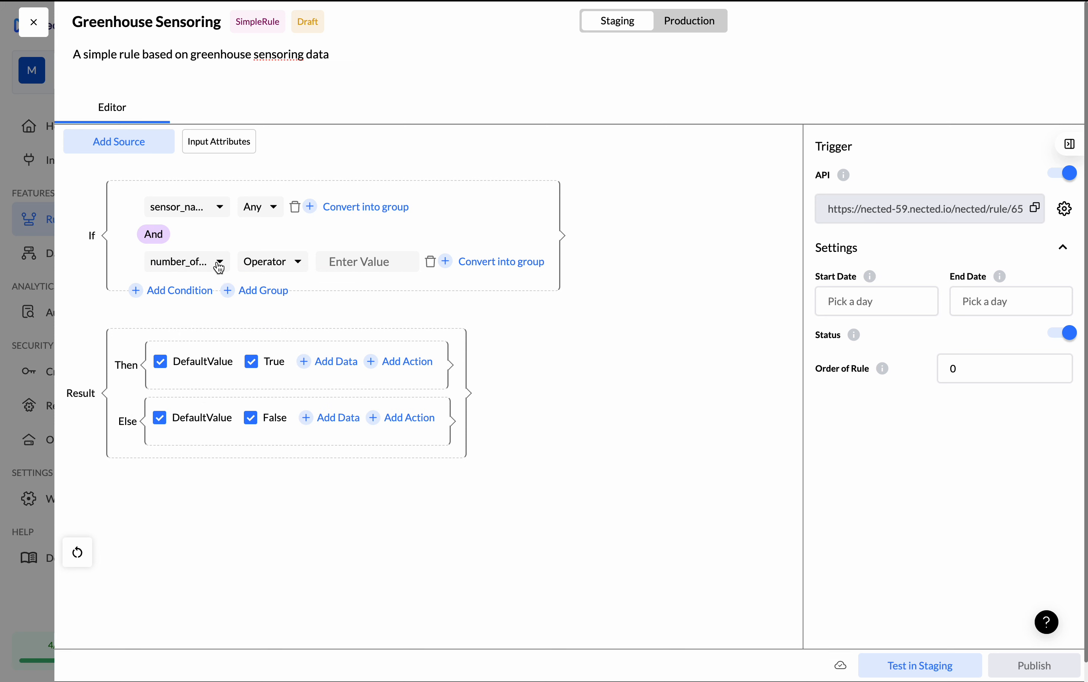
left_click(268, 274)
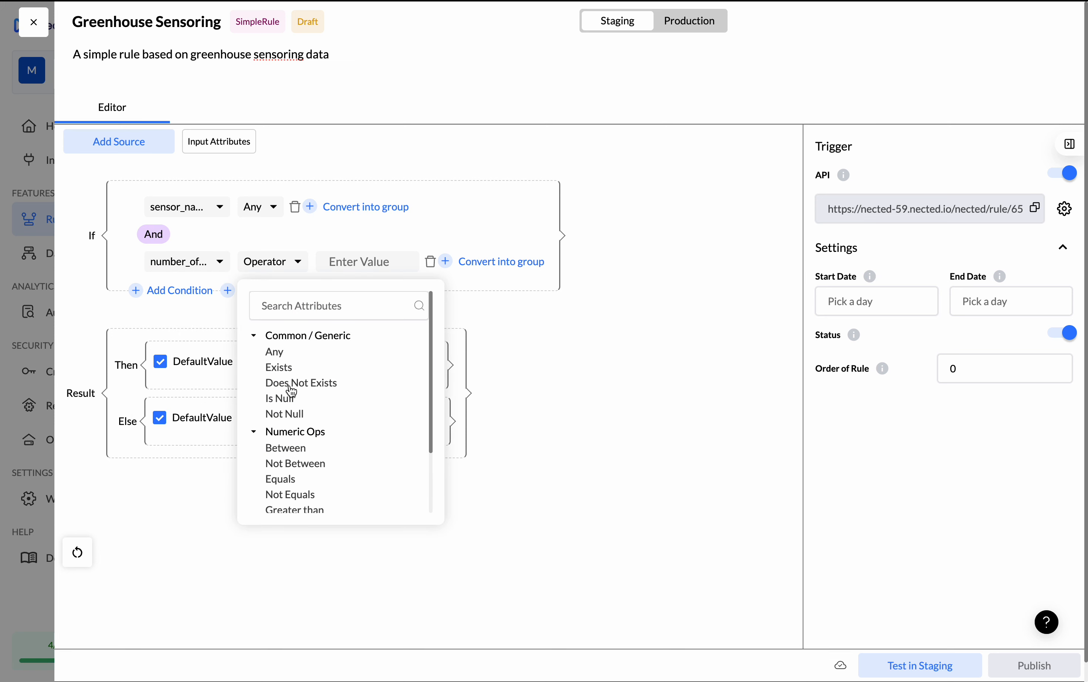
left_click(285, 449)
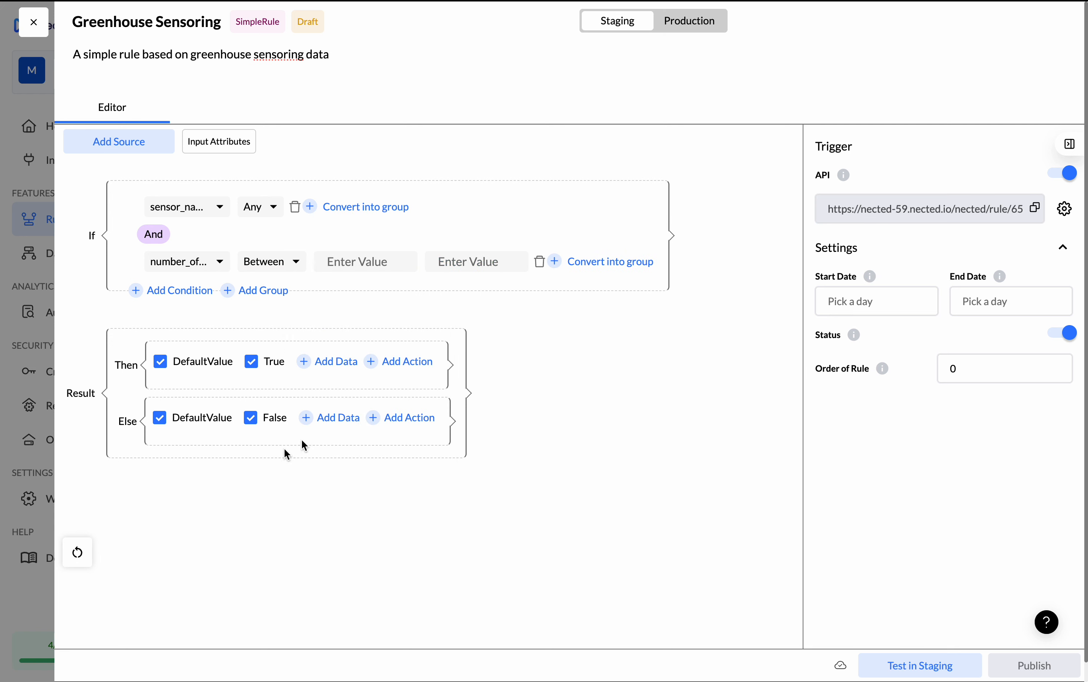
left_click(352, 266)
type("1")
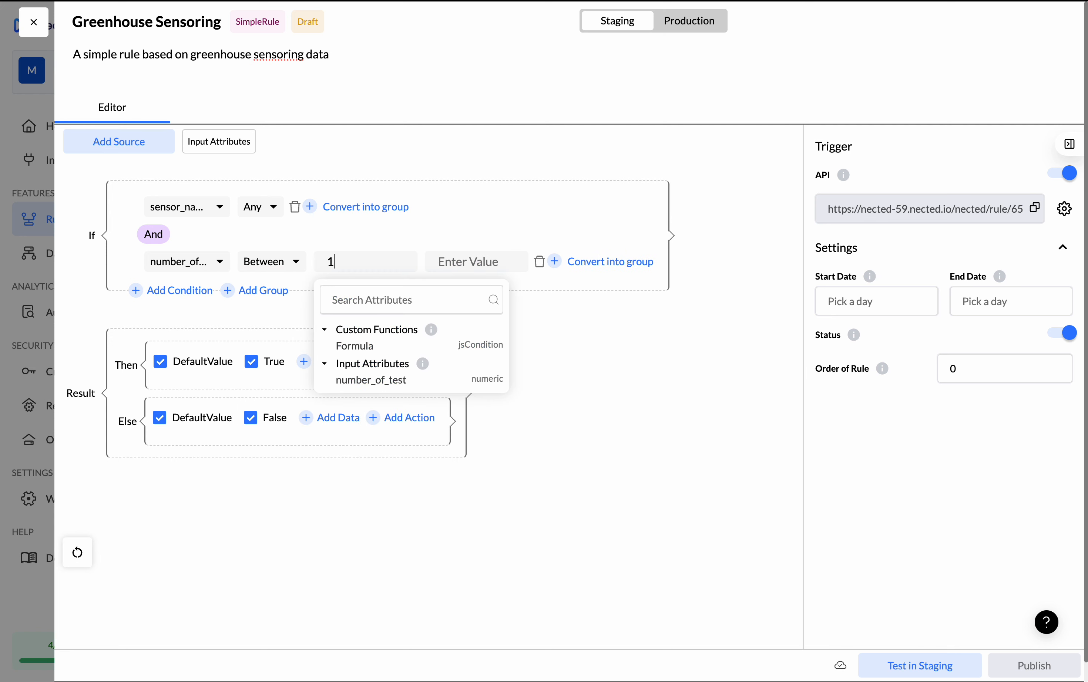
left_click(468, 261)
type("100")
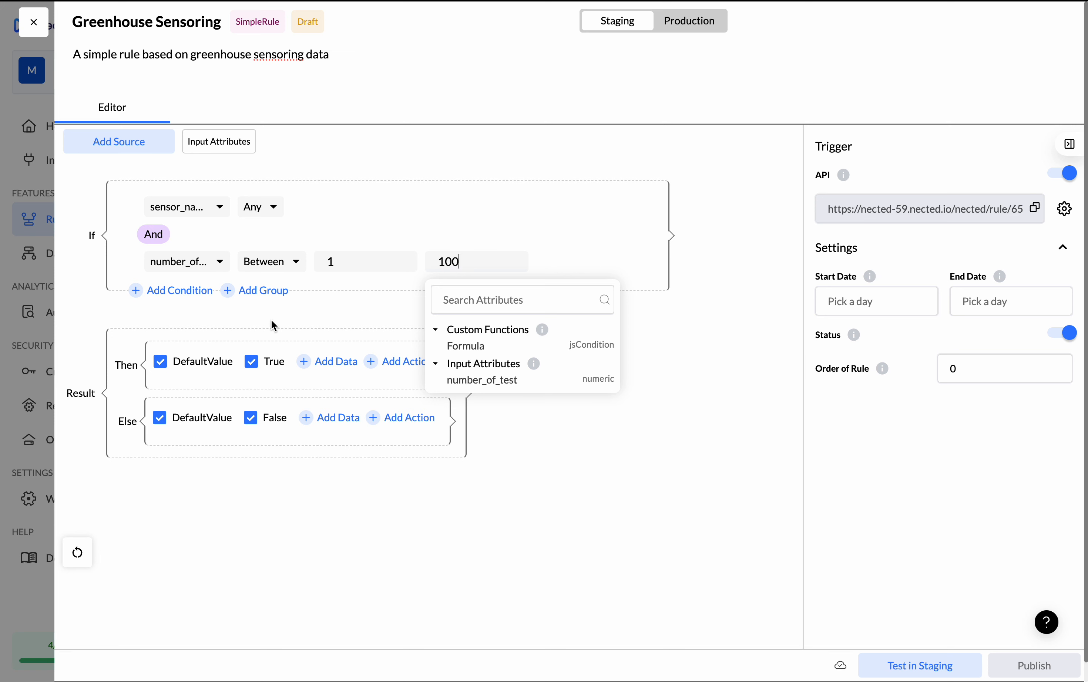
Add a String data output to the Then result with the value "Sucess".
left_click(315, 365)
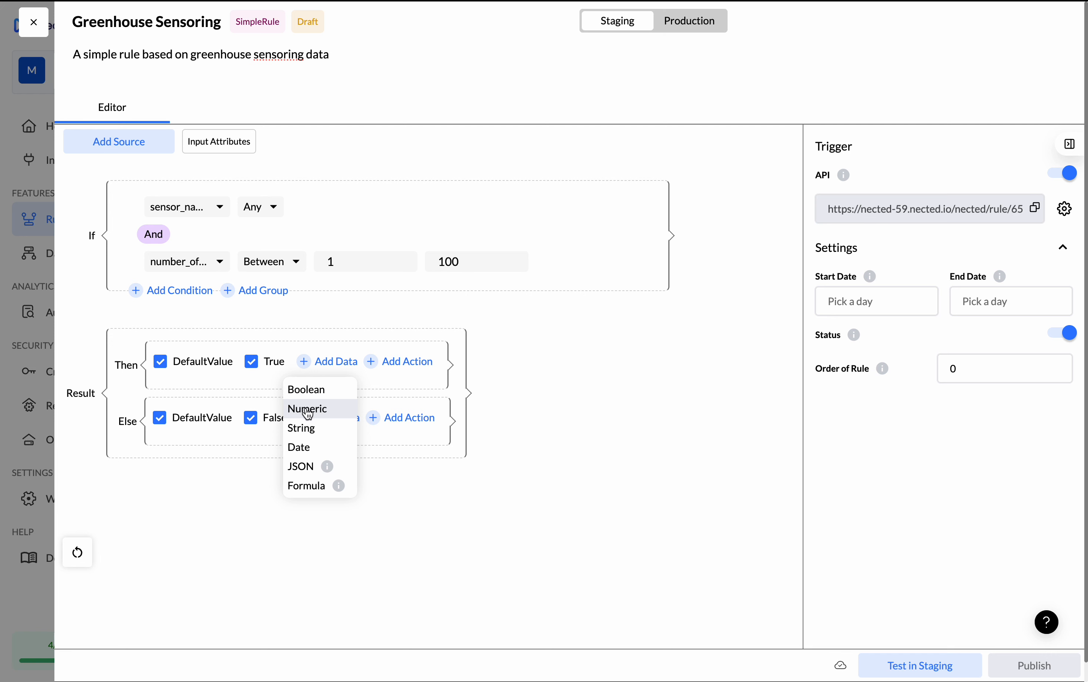
left_click(302, 429)
double_click(288, 393)
type("Sucess")
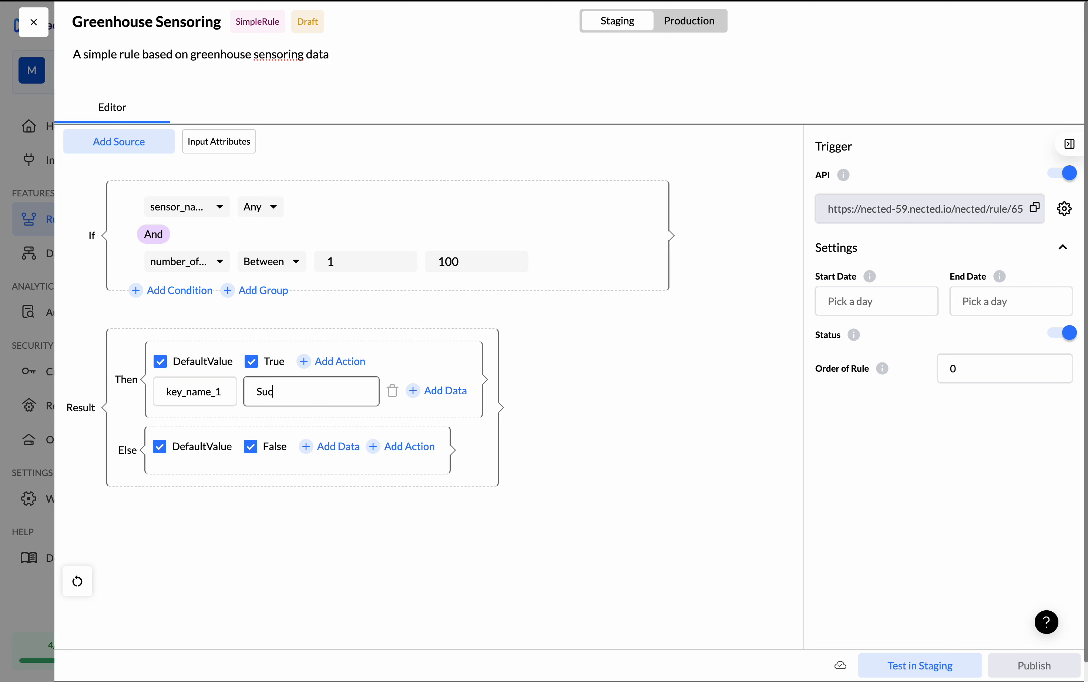
Add a String data output to the Else result with the value "Fail".
left_click(307, 447)
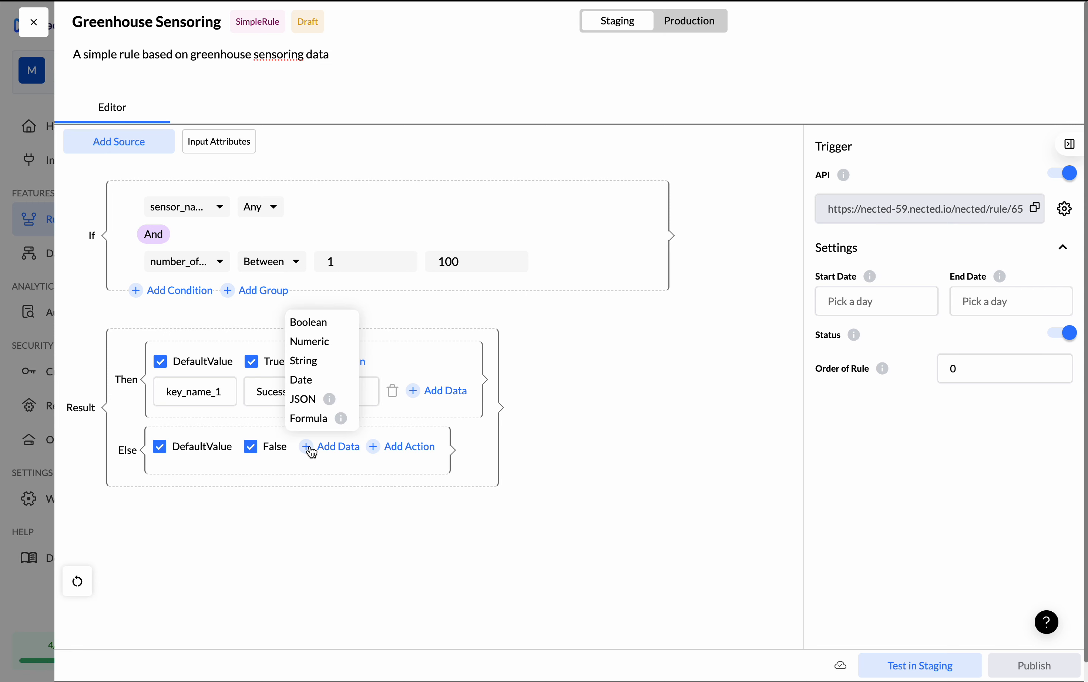
left_click(309, 362)
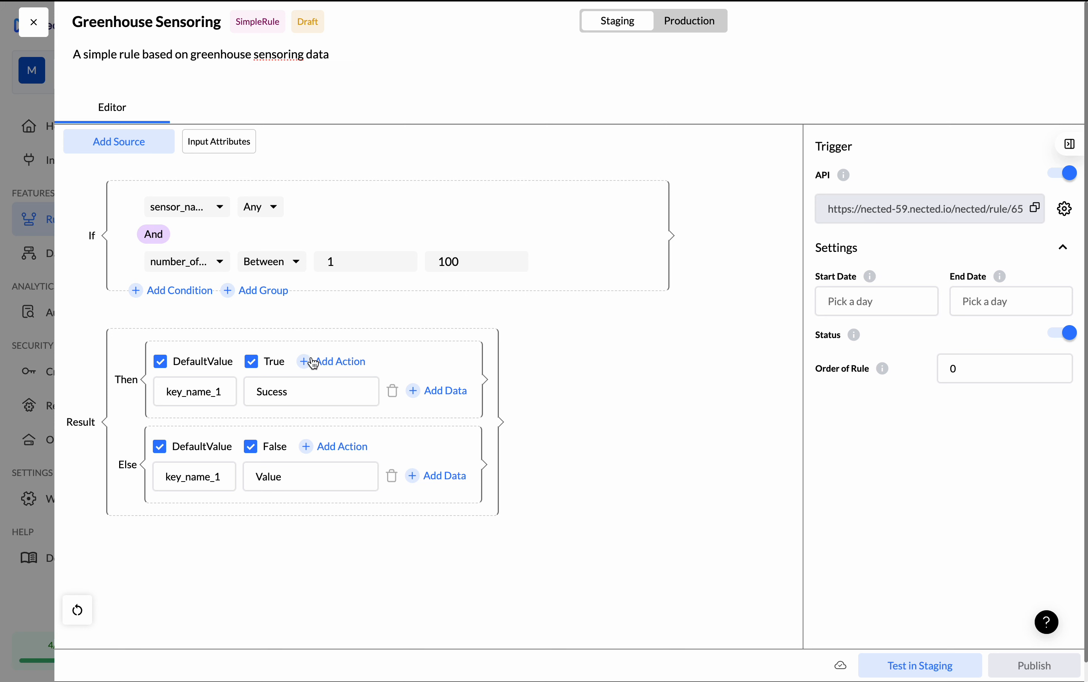
left_click(329, 469)
key("ctrl+a")
key("BackSpace")
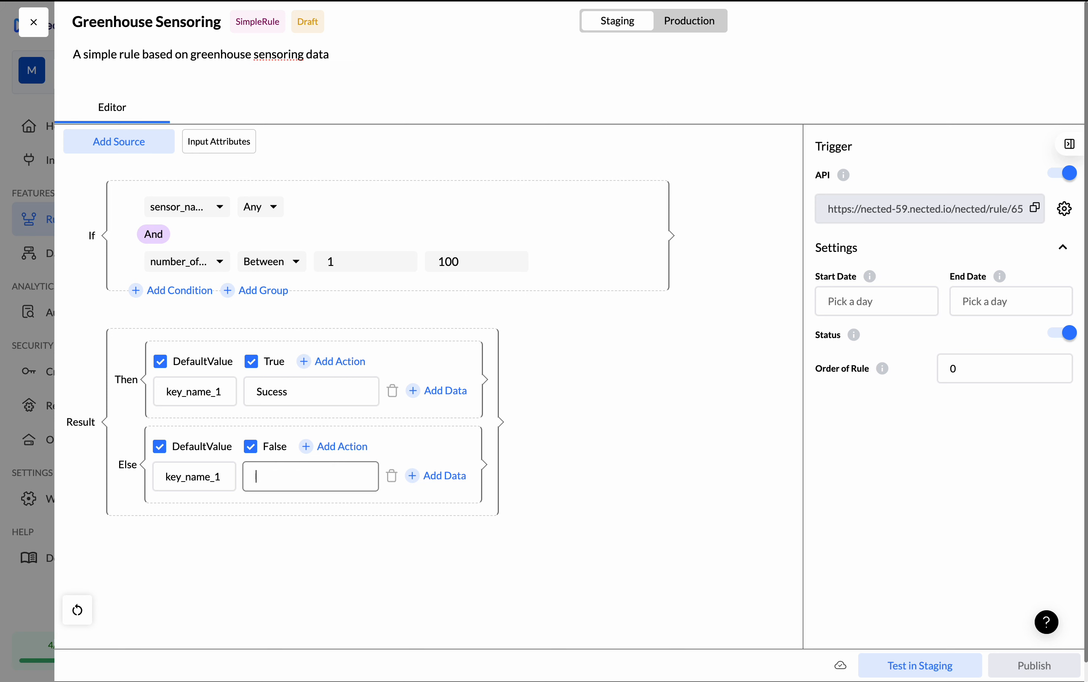
type("Faile")
key("BackSpace")
type("ure")
key("BackSpace")
key("Left")
key("Left")
type("e")
key("BackSpace")
key("Right")
key("BackSpace")
key("Delete")
left_click(766, 555)
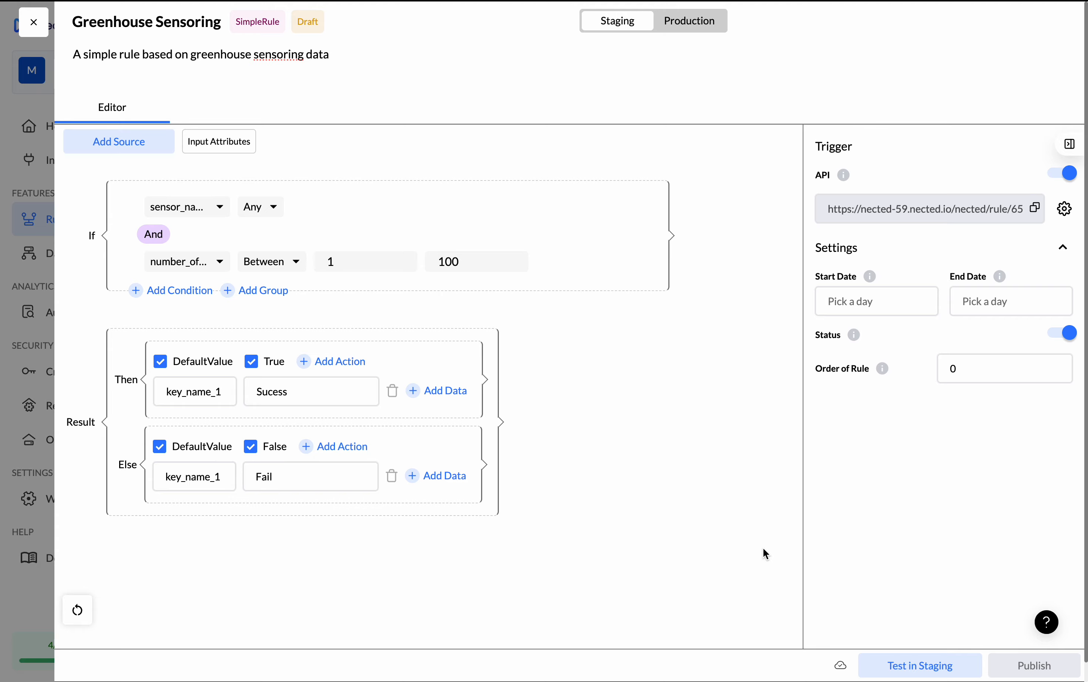
Test the rule in Staging with sensor_name set to null and not sent, and number_of_test set to 90.
left_click(917, 666)
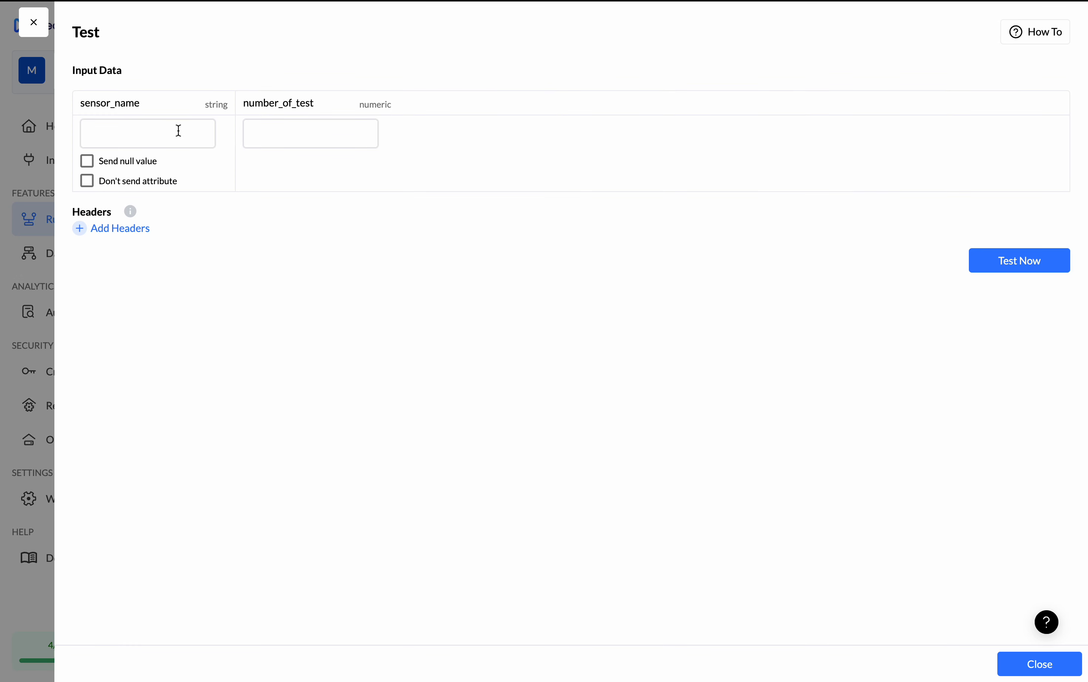
left_click(142, 163)
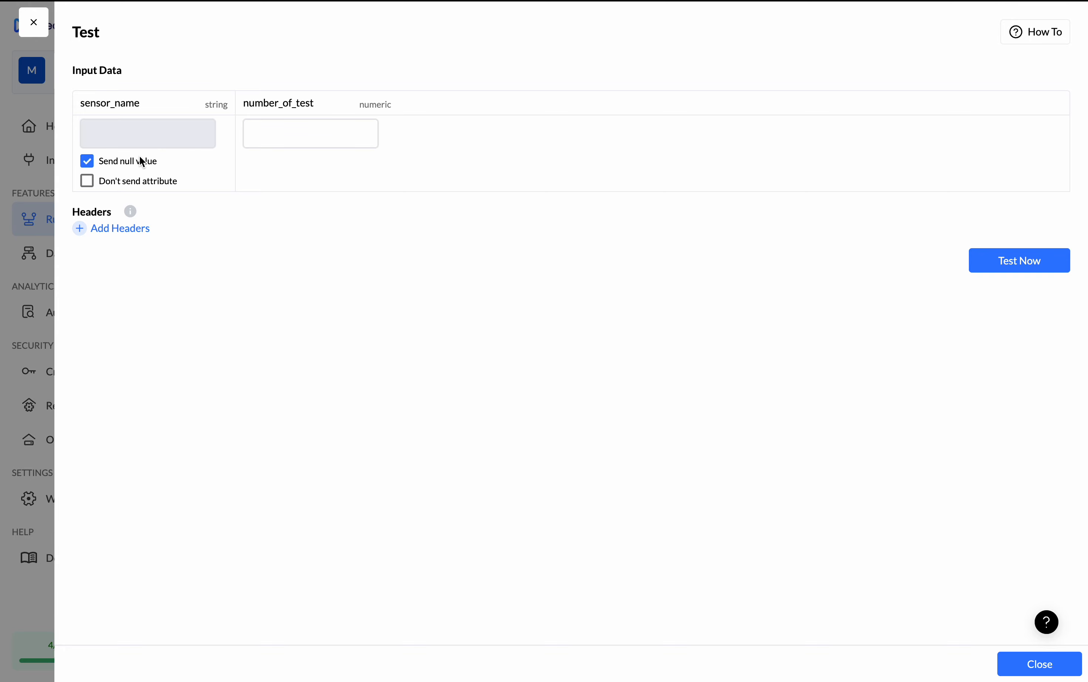
left_click(140, 186)
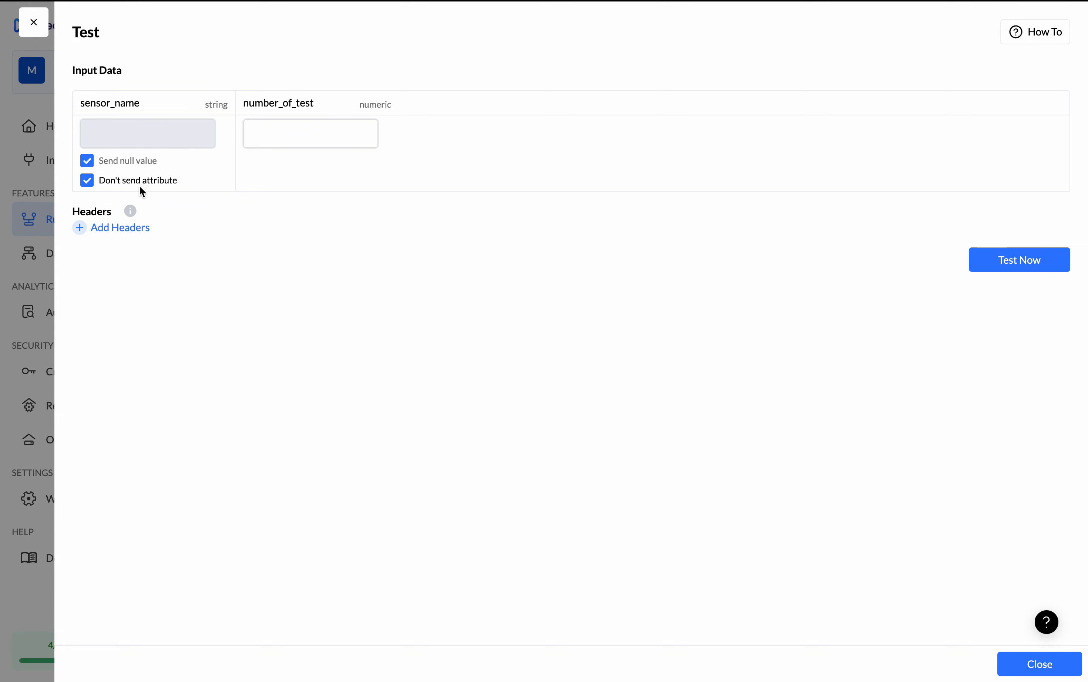
left_click(339, 135)
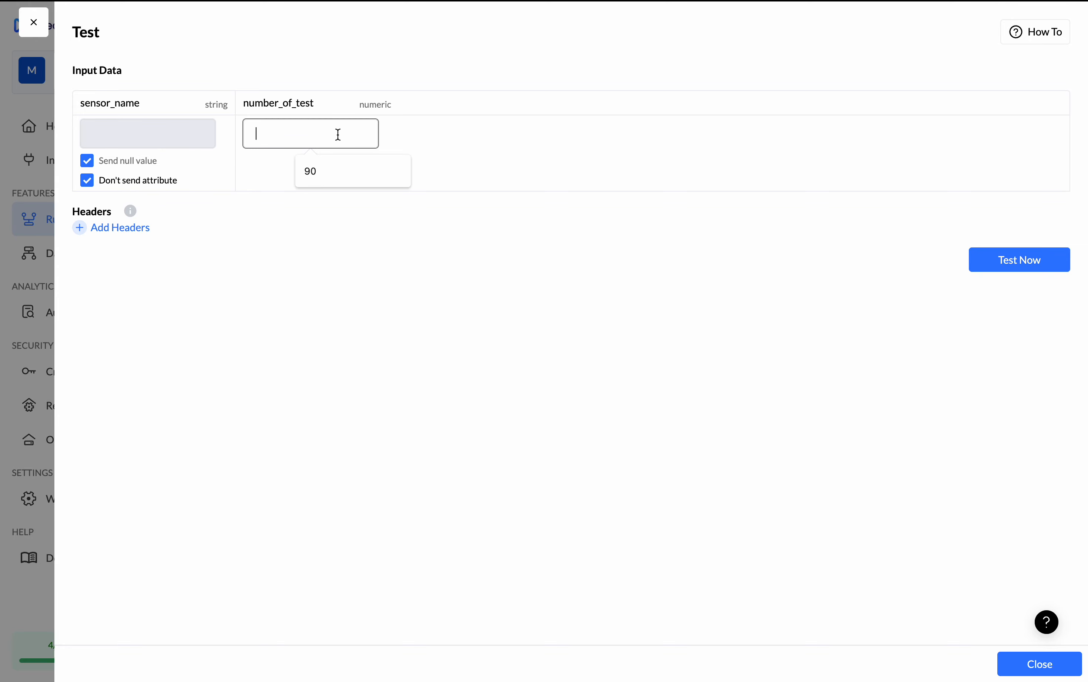
left_click(346, 170)
left_click(1024, 267)
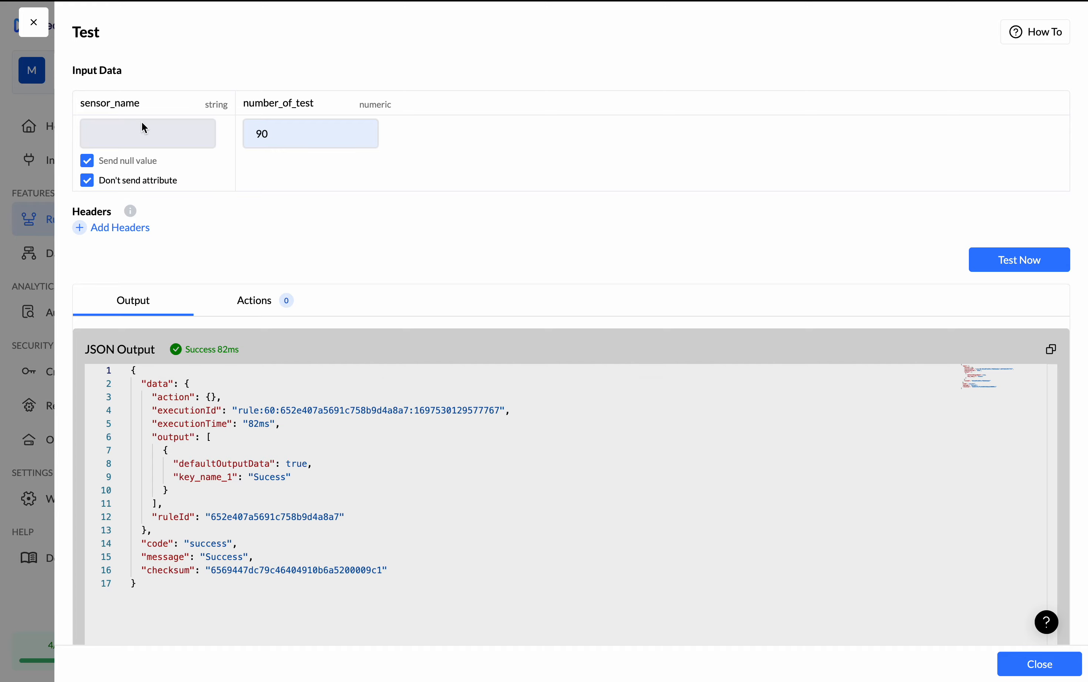
left_click(1018, 666)
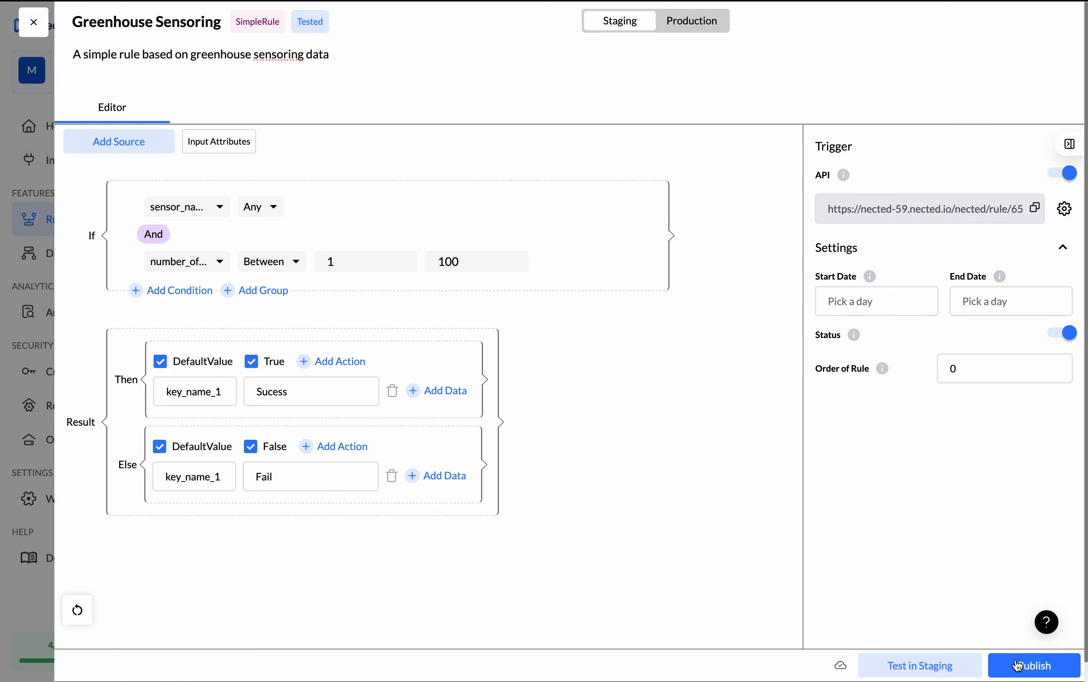
Add the greenhouse dataset to the rule's sources alongside the custom input attributes and proceed to the input data.
left_click(90, 148)
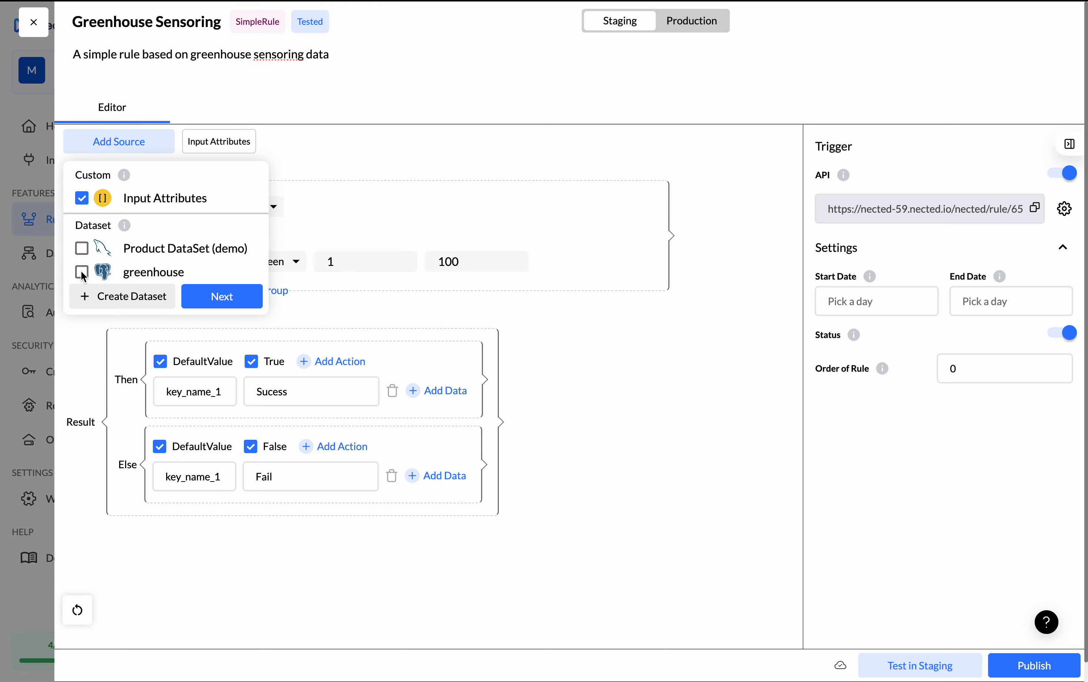
left_click(83, 274)
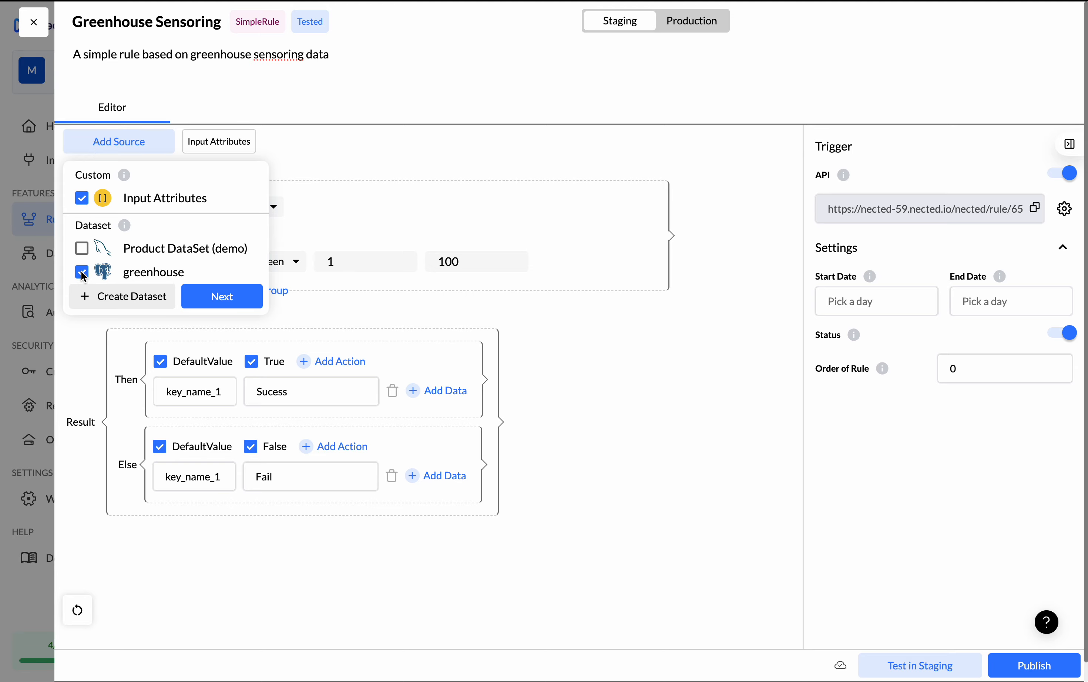
left_click(216, 304)
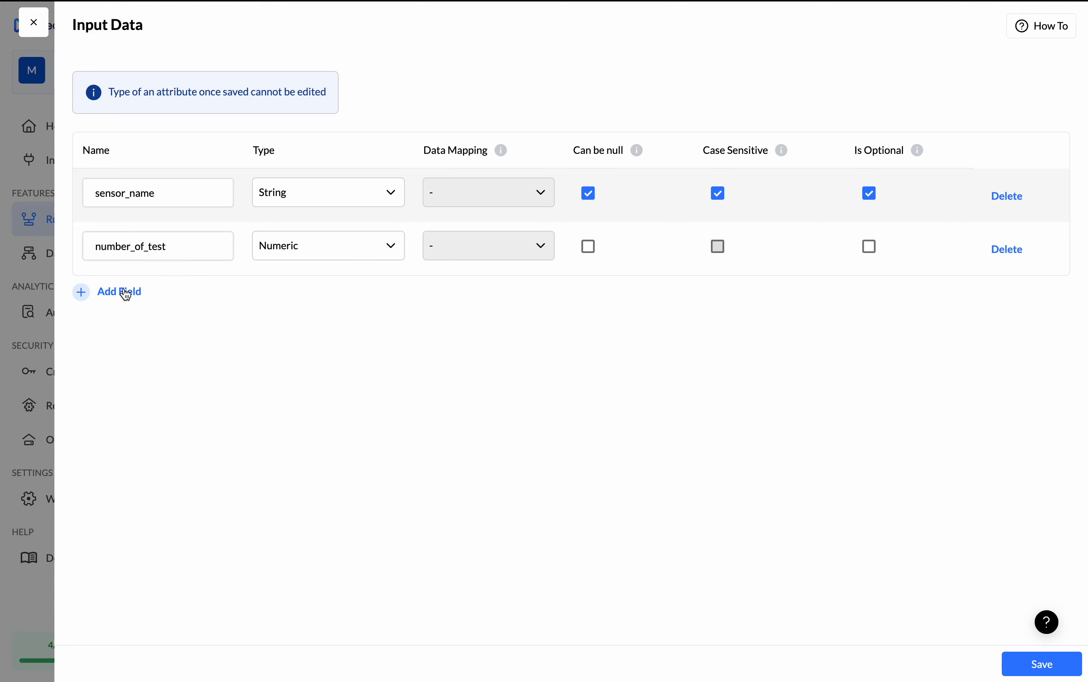
Add an input field named sensor_id with type greenhouse, mapped to the dataset's sensor_id, and save the input data.
left_click(127, 293)
left_click(132, 293)
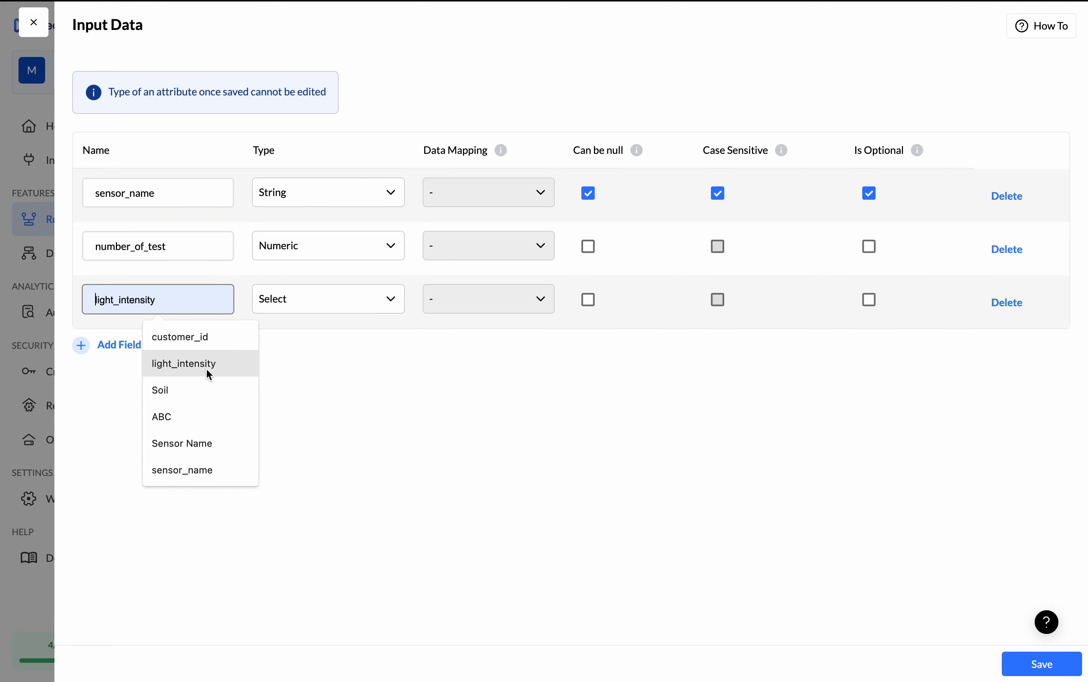
type("se")
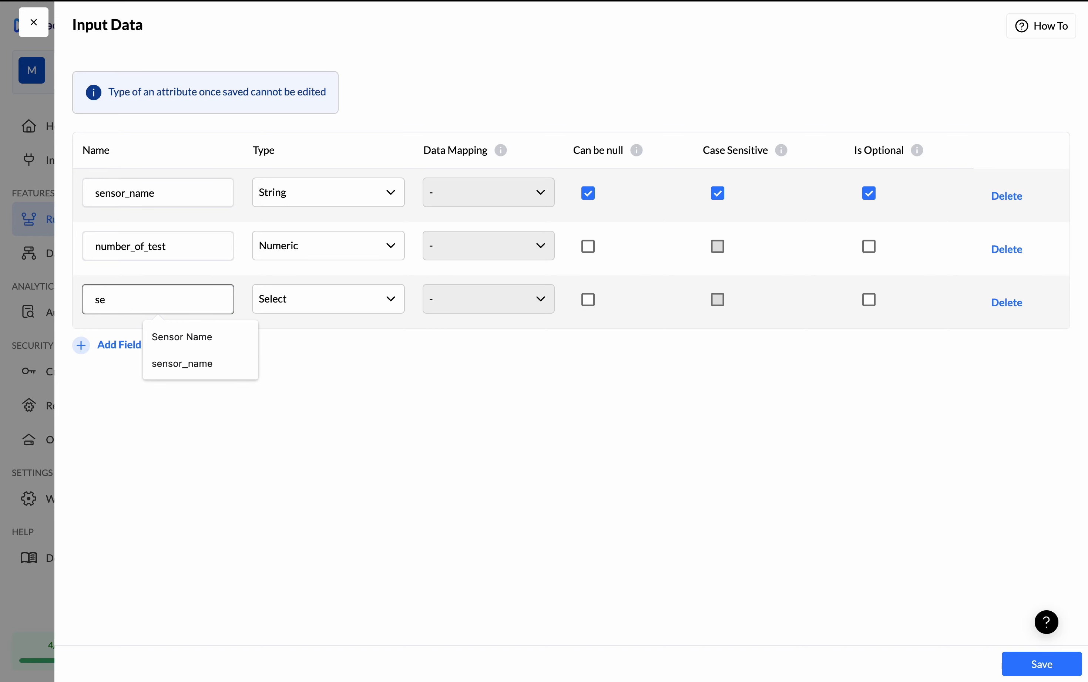
type("nsor_id")
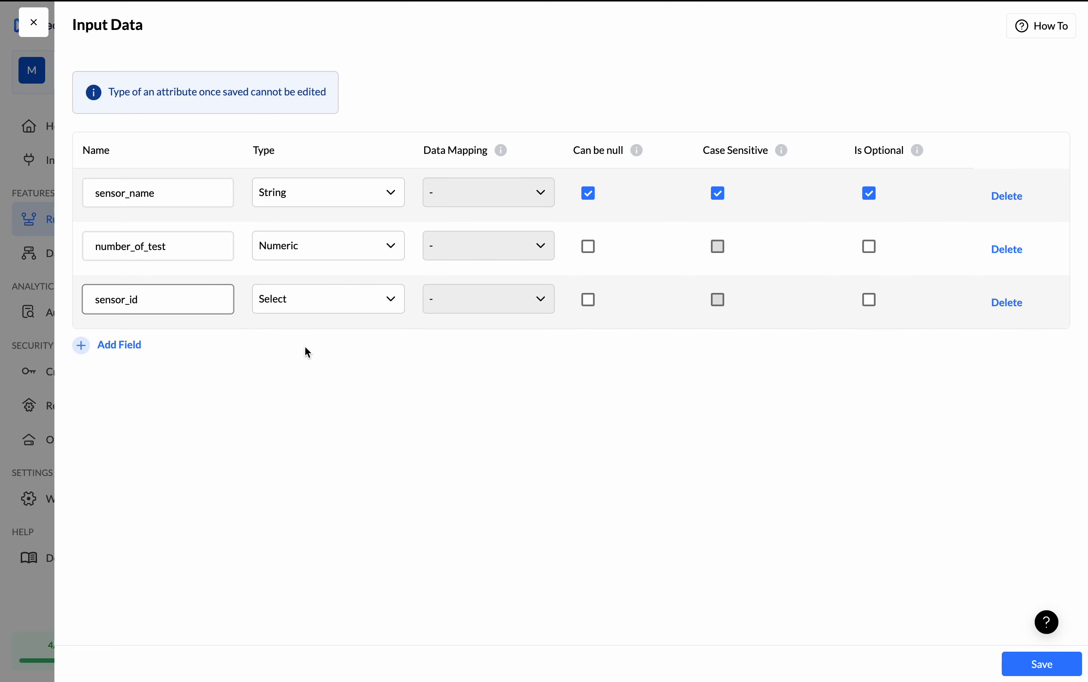
left_click(295, 301)
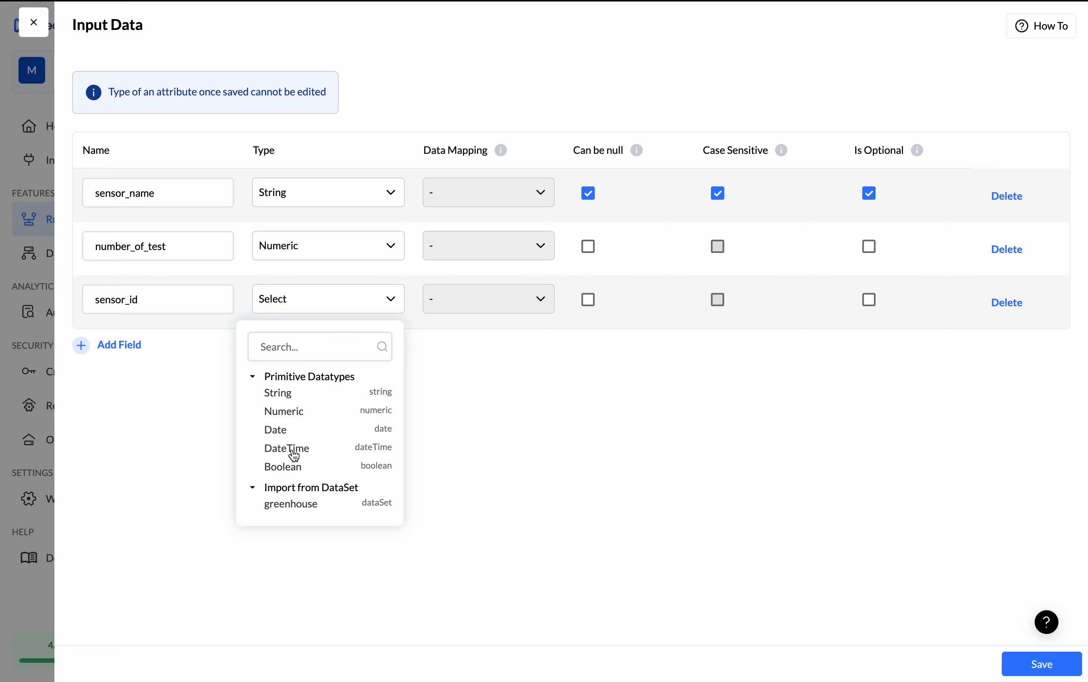
left_click(301, 506)
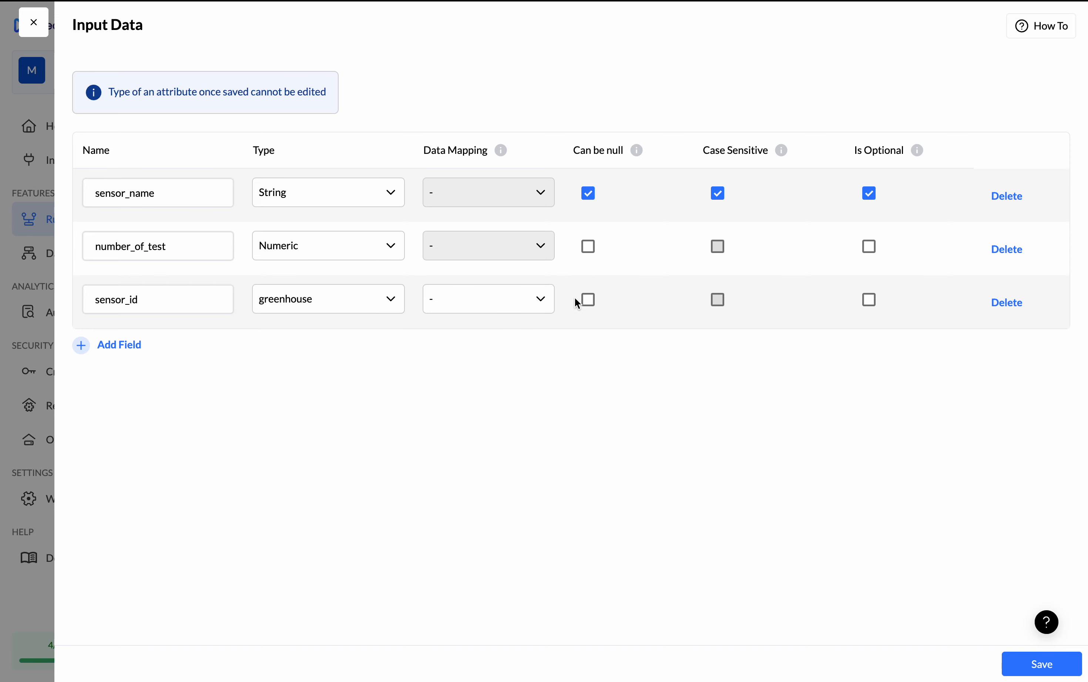
left_click(535, 301)
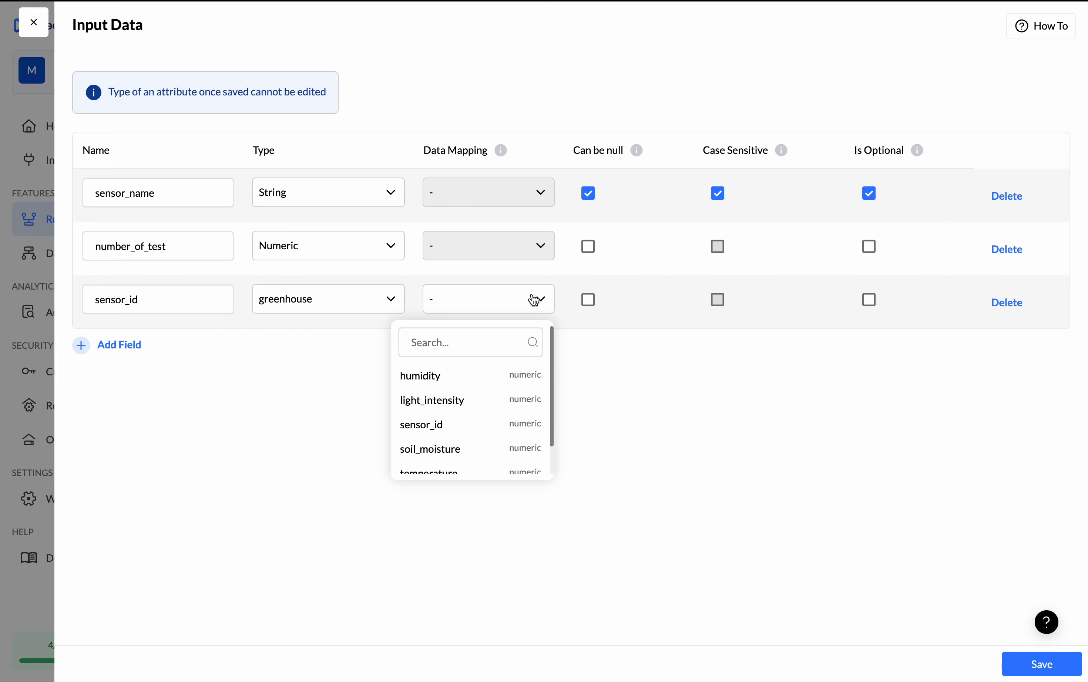
left_click(449, 434)
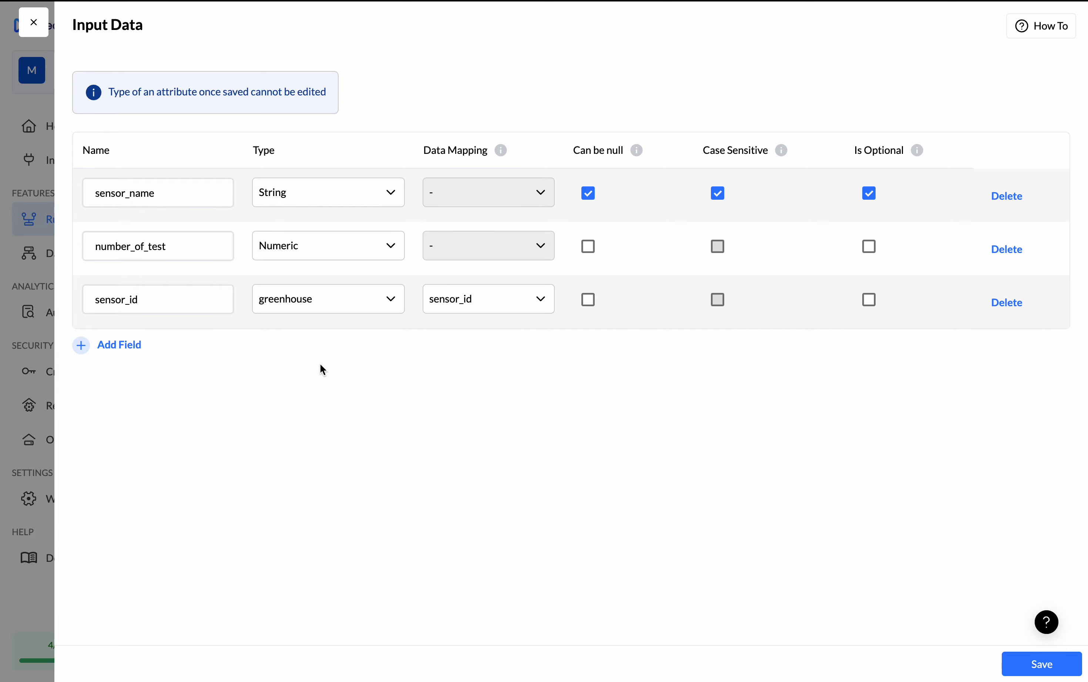
left_click(1041, 674)
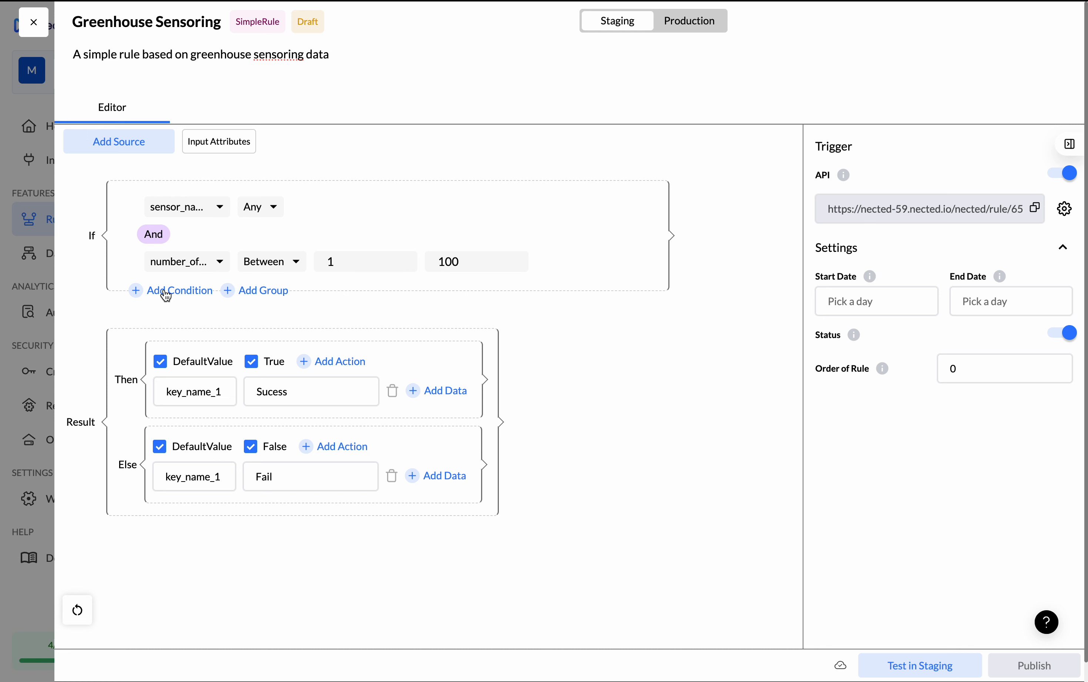
Add a nested And group to the If block with a condition on greenhouse humidity using the Between operator.
left_click(225, 290)
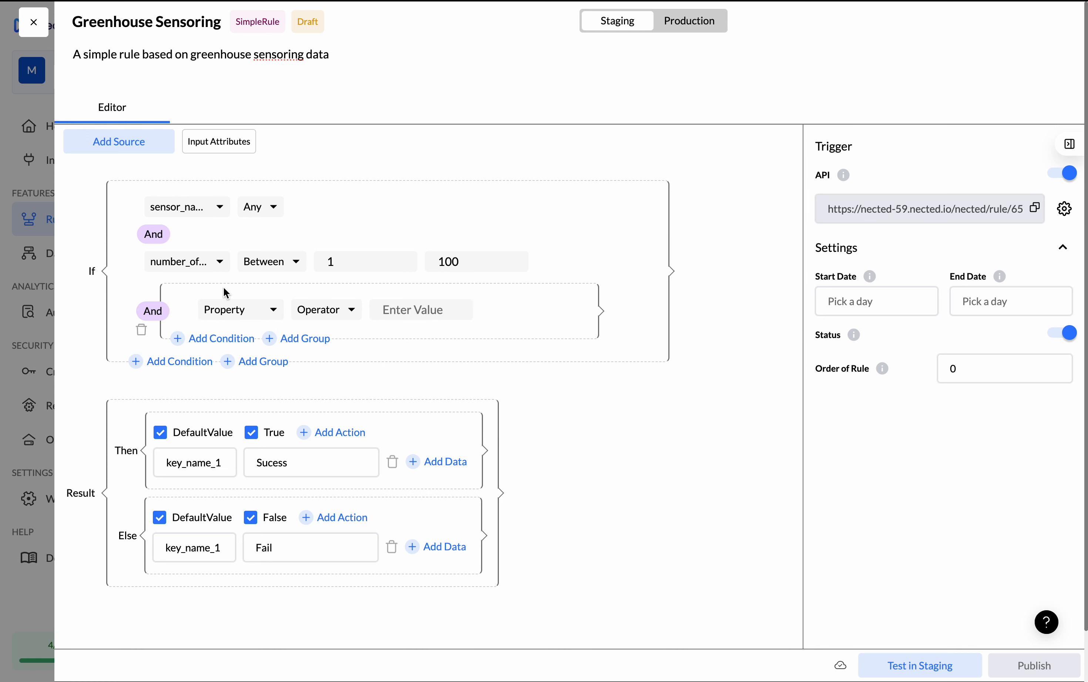
left_click(241, 320)
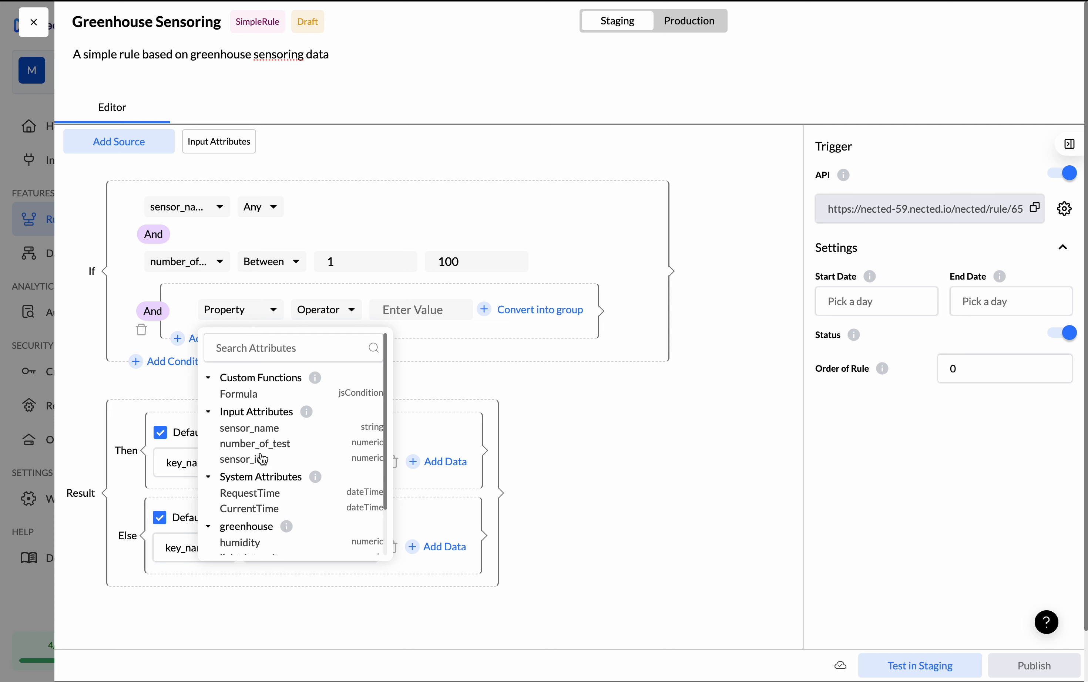
scroll(264, 460, "down", 1)
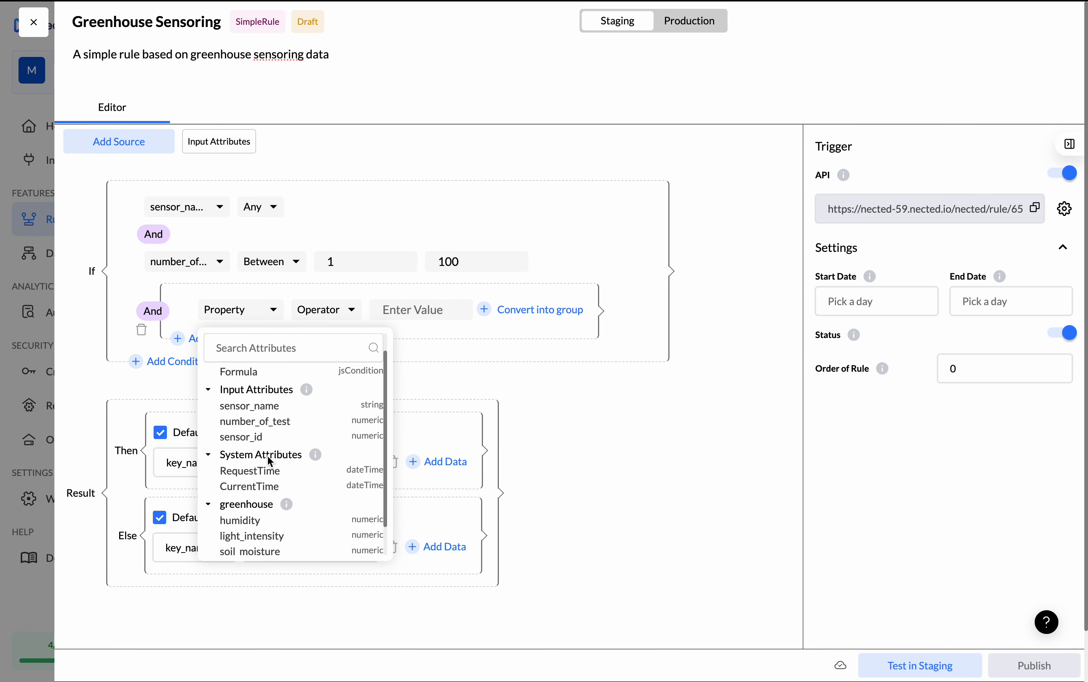
scroll(254, 477, "down", 2)
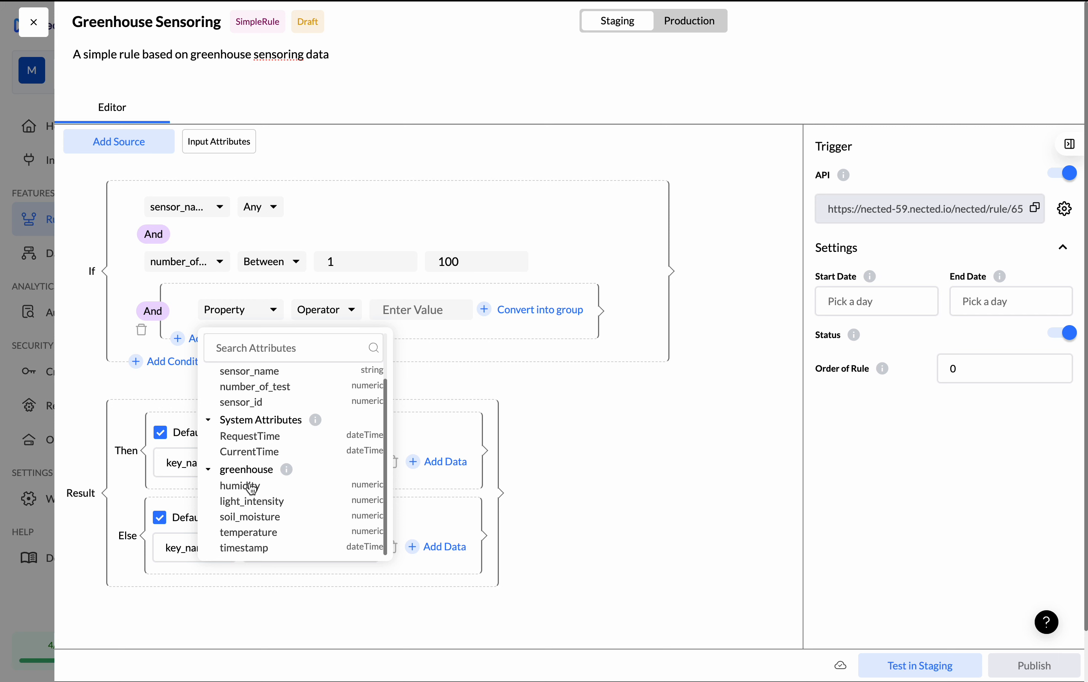
left_click(252, 486)
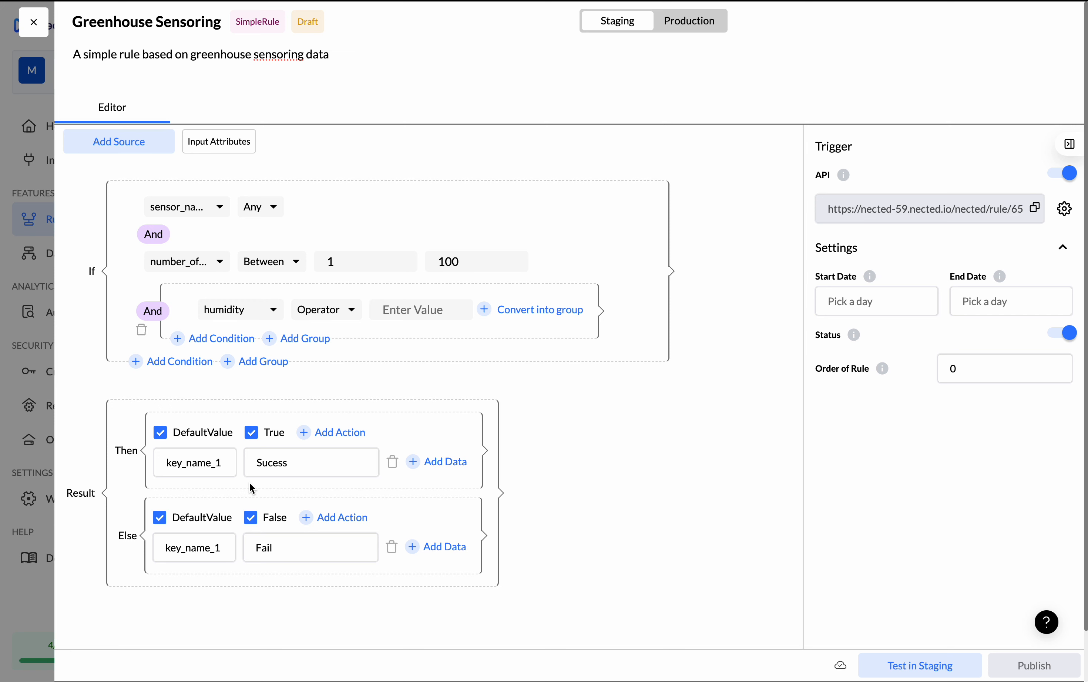
left_click(332, 316)
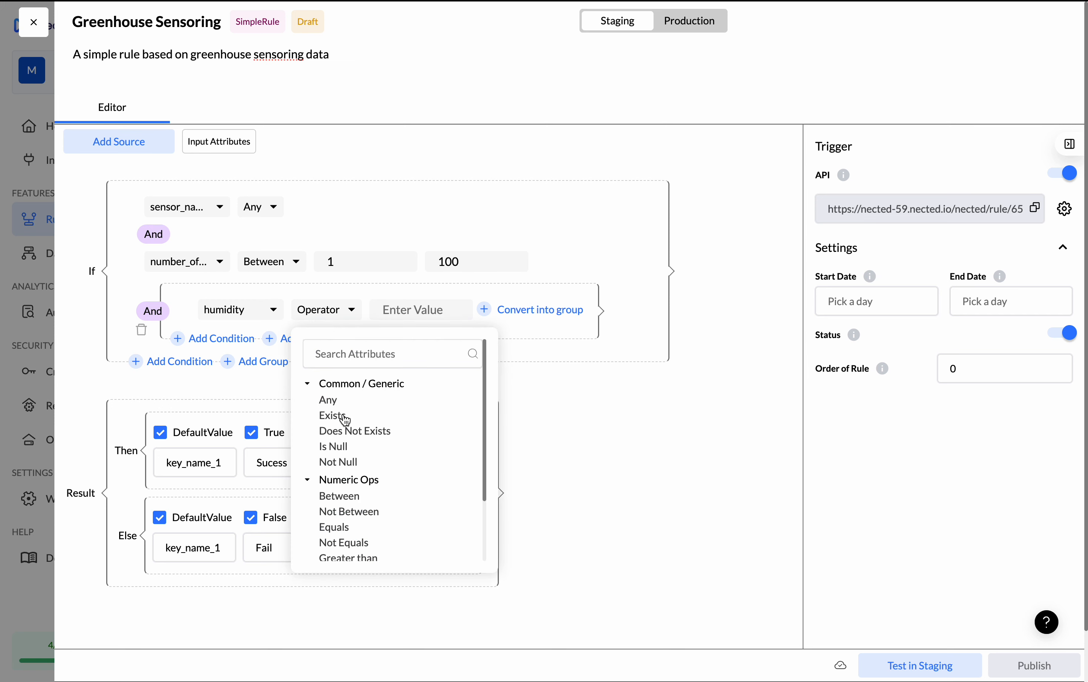
left_click(343, 498)
Set both bounds of the humidity Between condition to the greenhouse humidity attribute.
left_click(430, 308)
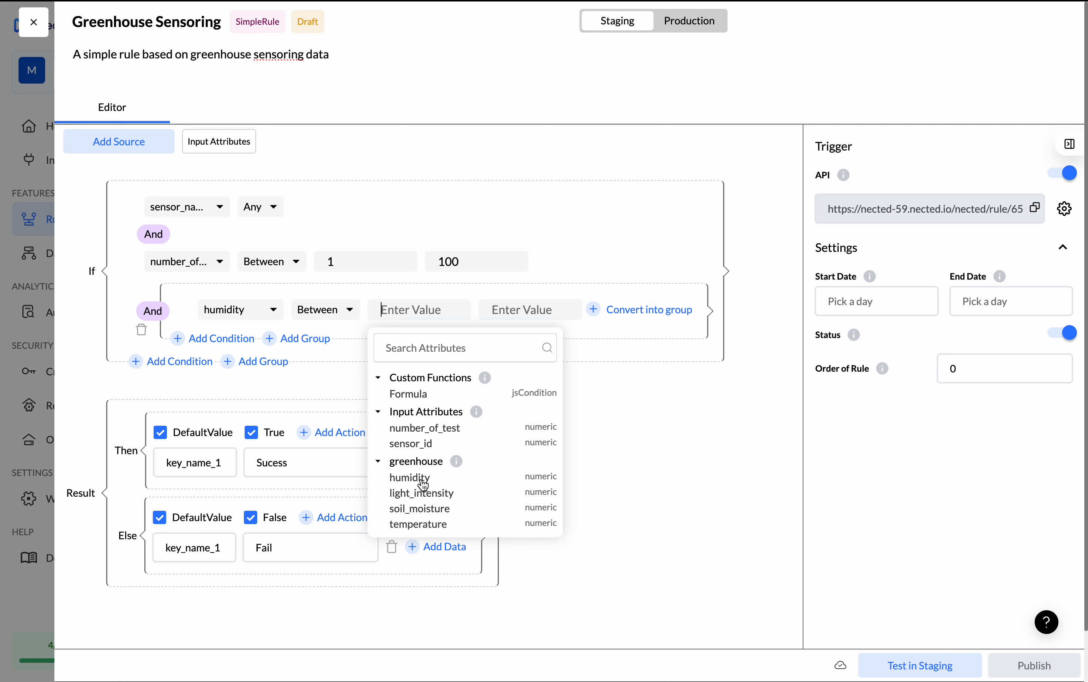
left_click(410, 478)
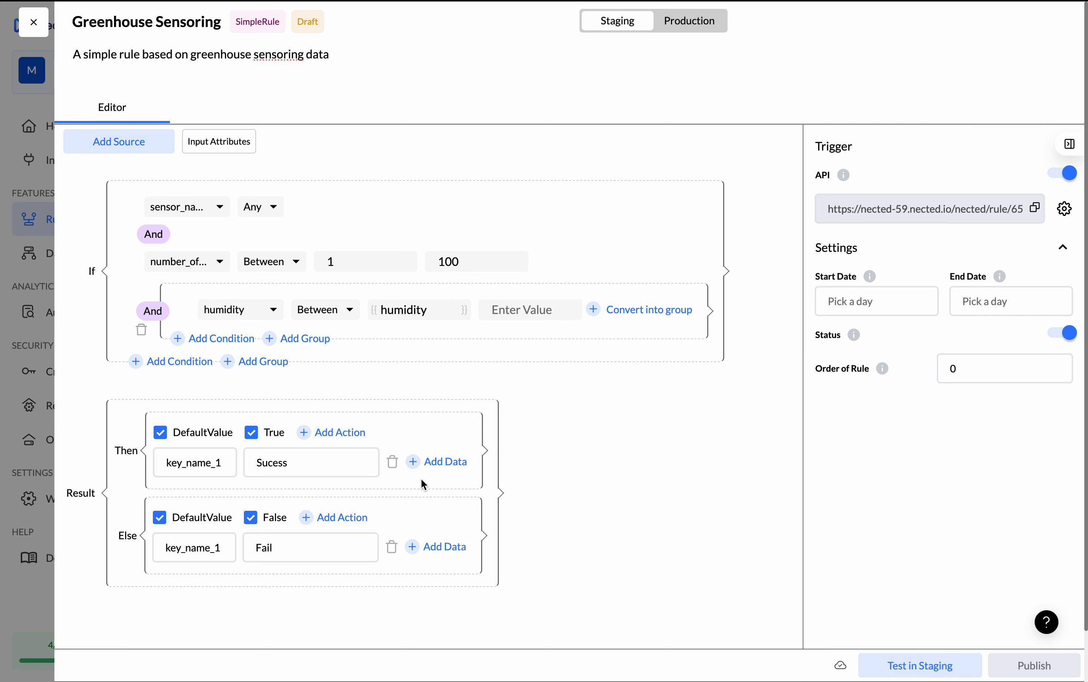
left_click(500, 318)
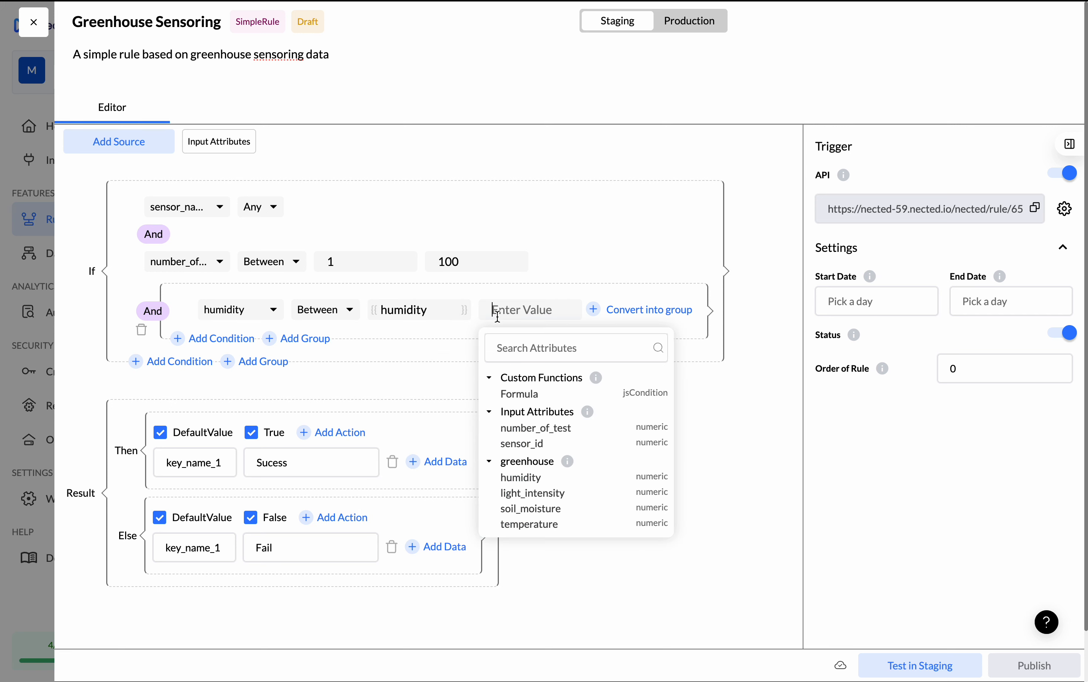
left_click(512, 479)
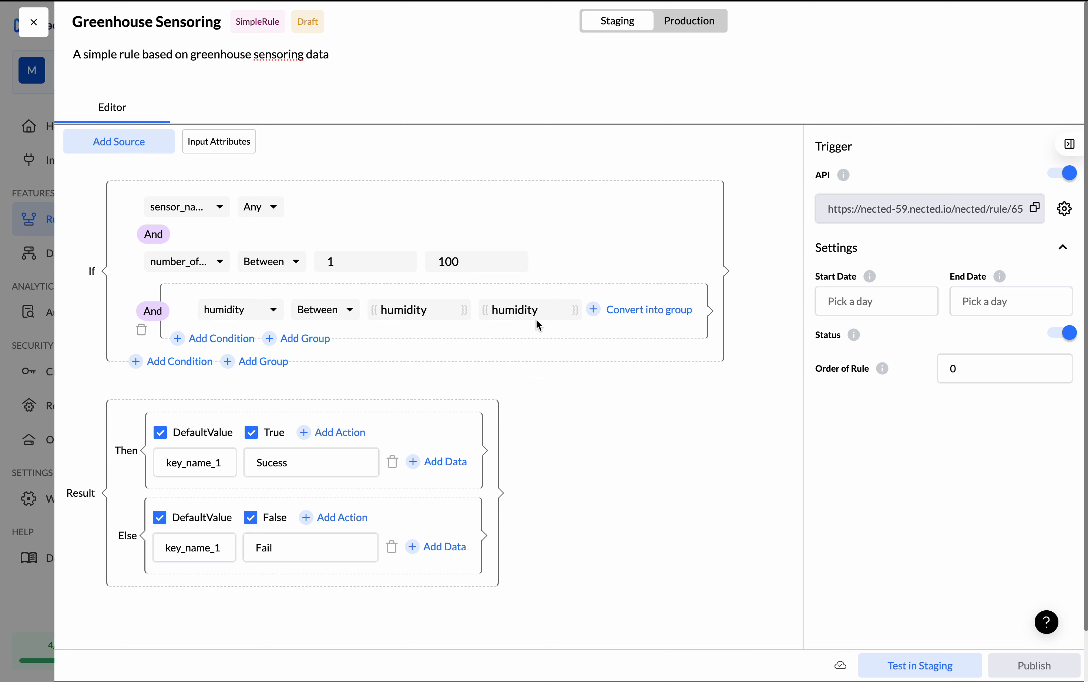
Replace the humidity condition's upper bound with 26.
left_click(551, 314)
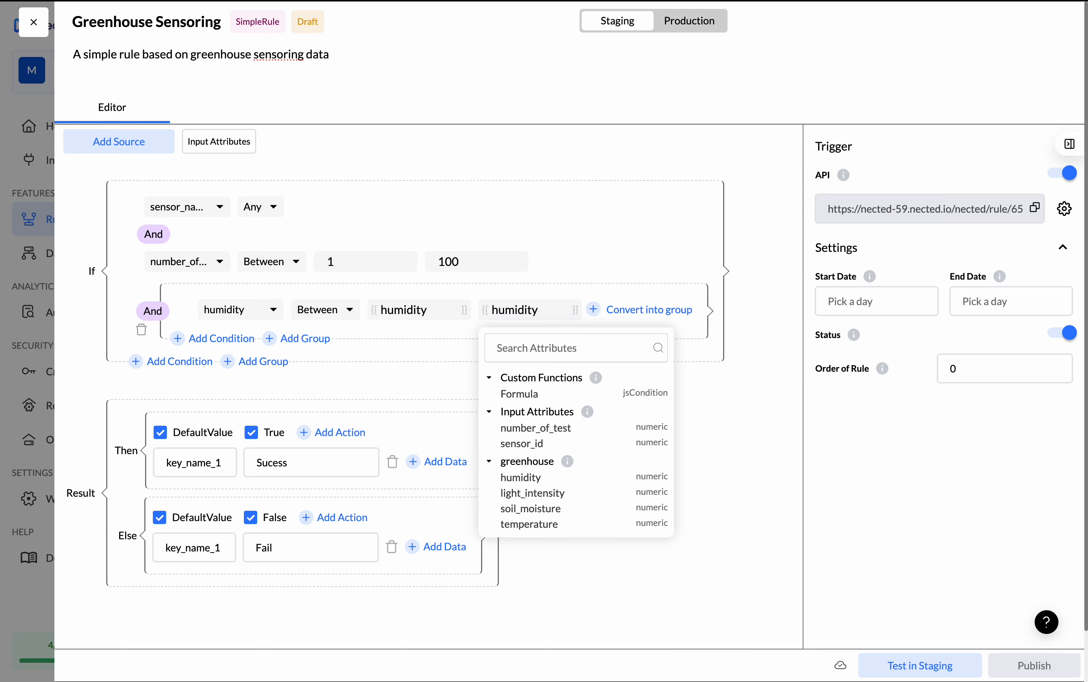
key("BackSpace")
key("BackSpace")
key("BackSpace")
key("BackSpace")
key("BackSpace")
key("BackSpace")
key("BackSpace")
key("BackSpace")
type("26")
left_click(744, 365)
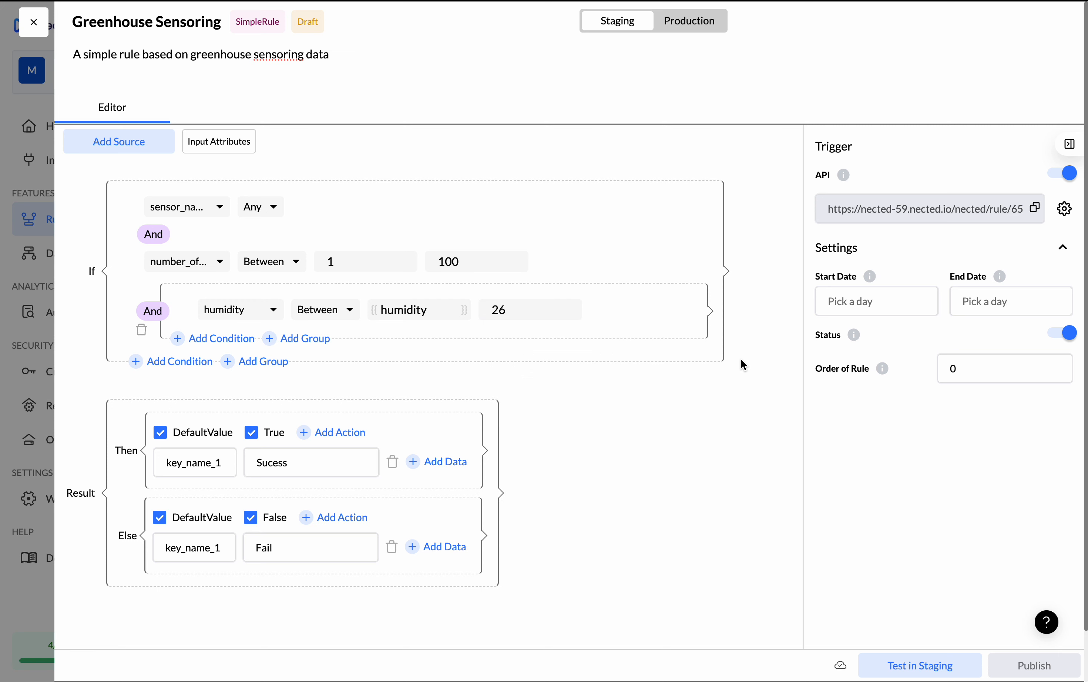
Restore the greenhouse humidity attribute as the humidity condition's upper bound.
left_click(538, 310)
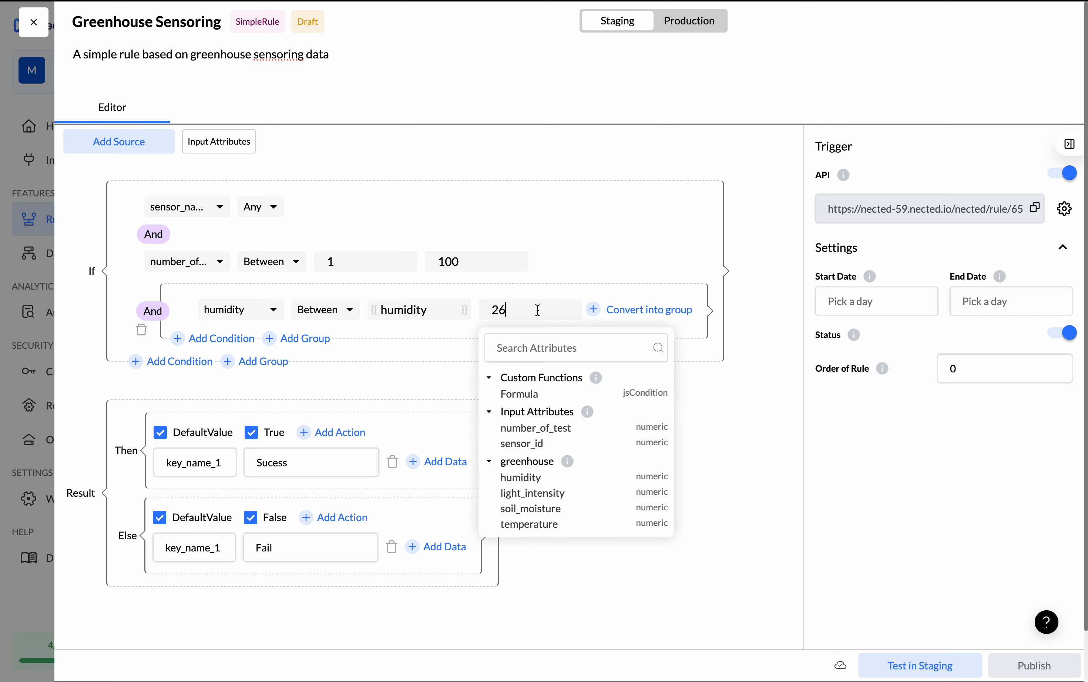
key("BackSpace")
key("BackSpace")
left_click(532, 479)
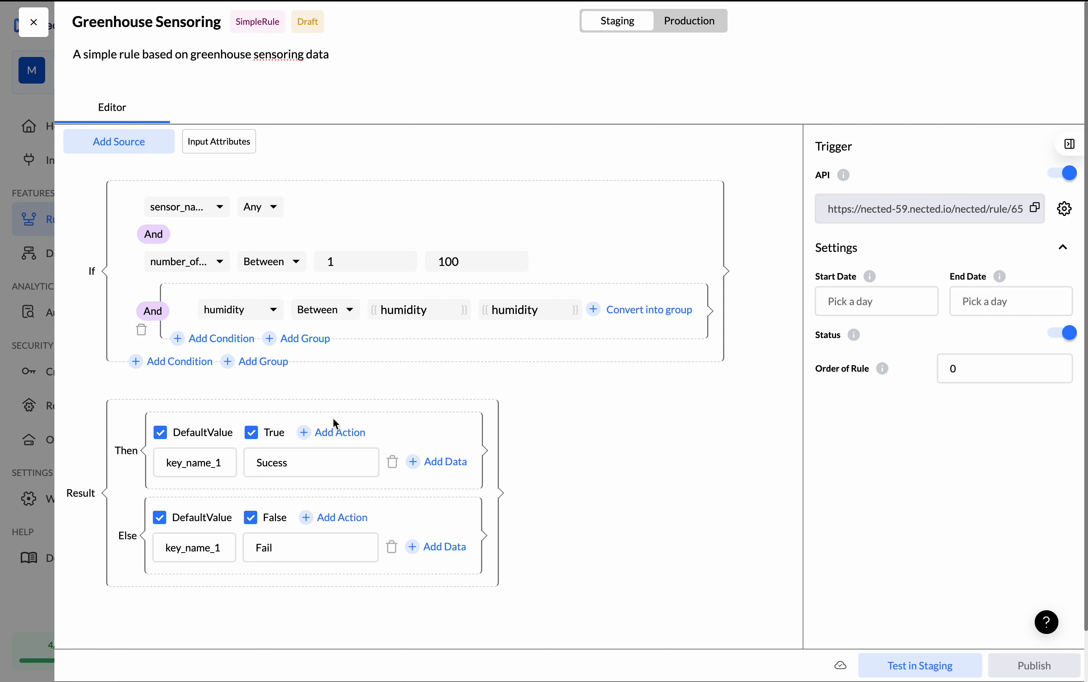
left_click(340, 316)
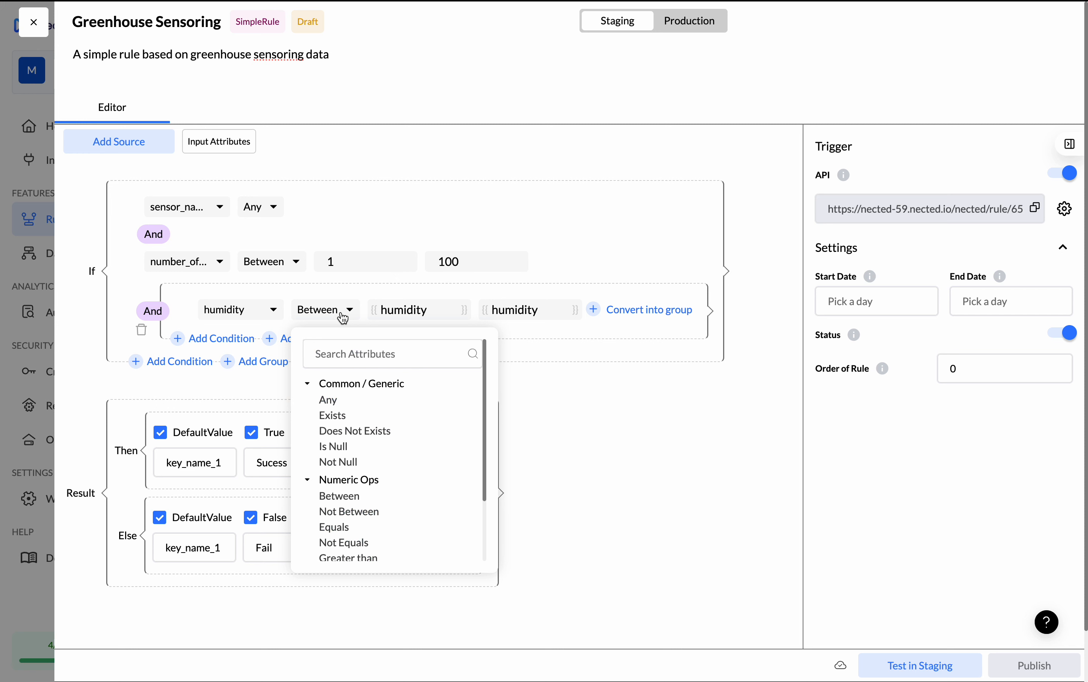
left_click(644, 416)
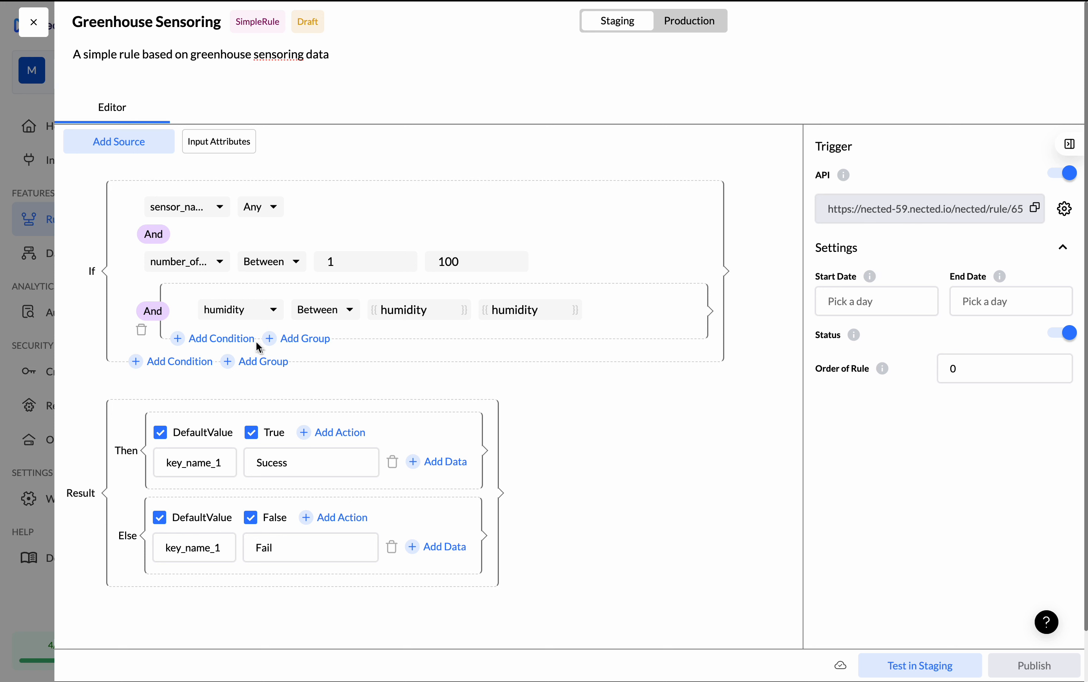
Add an And condition inside the nested group requiring greenhouse temperature to be Between 25 and 26.
left_click(237, 344)
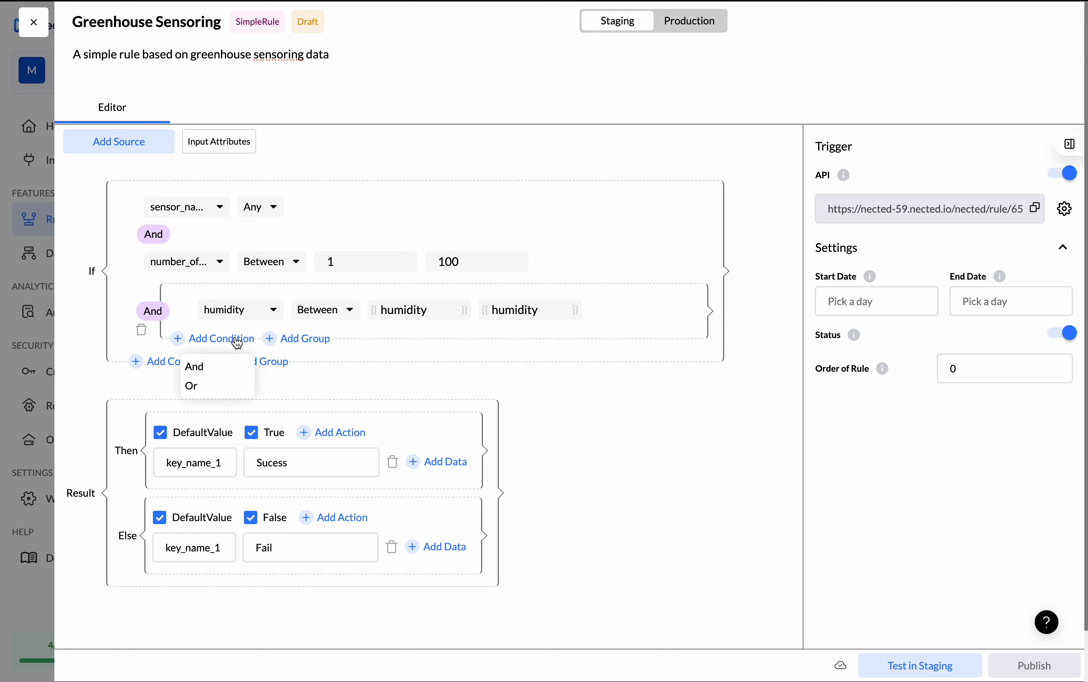
left_click(219, 377)
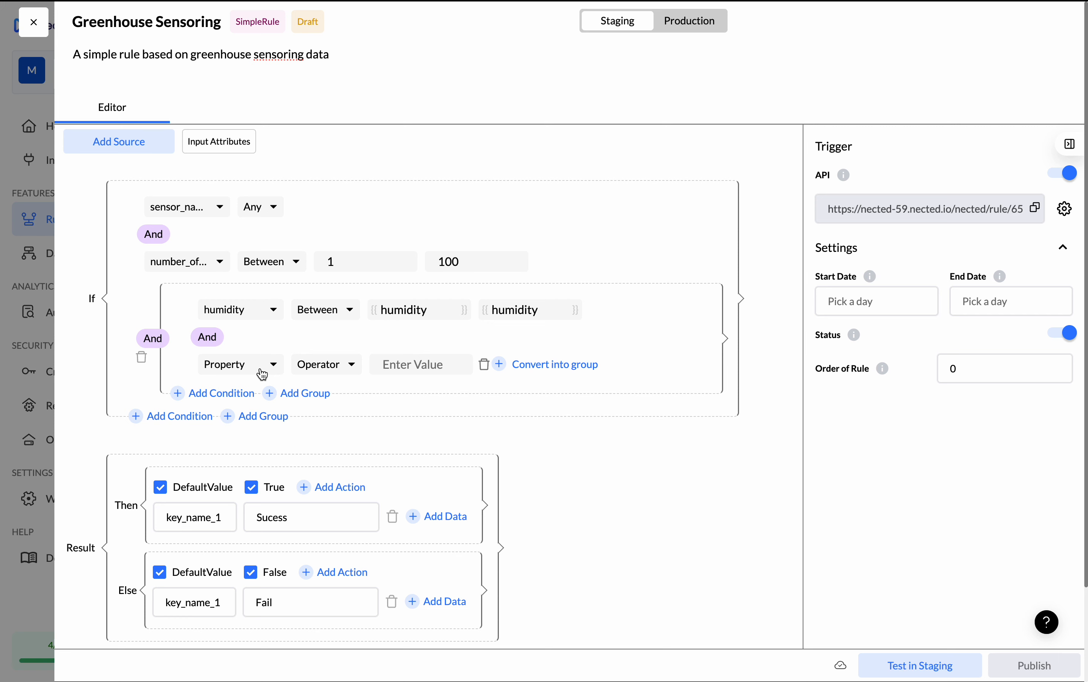
left_click(273, 373)
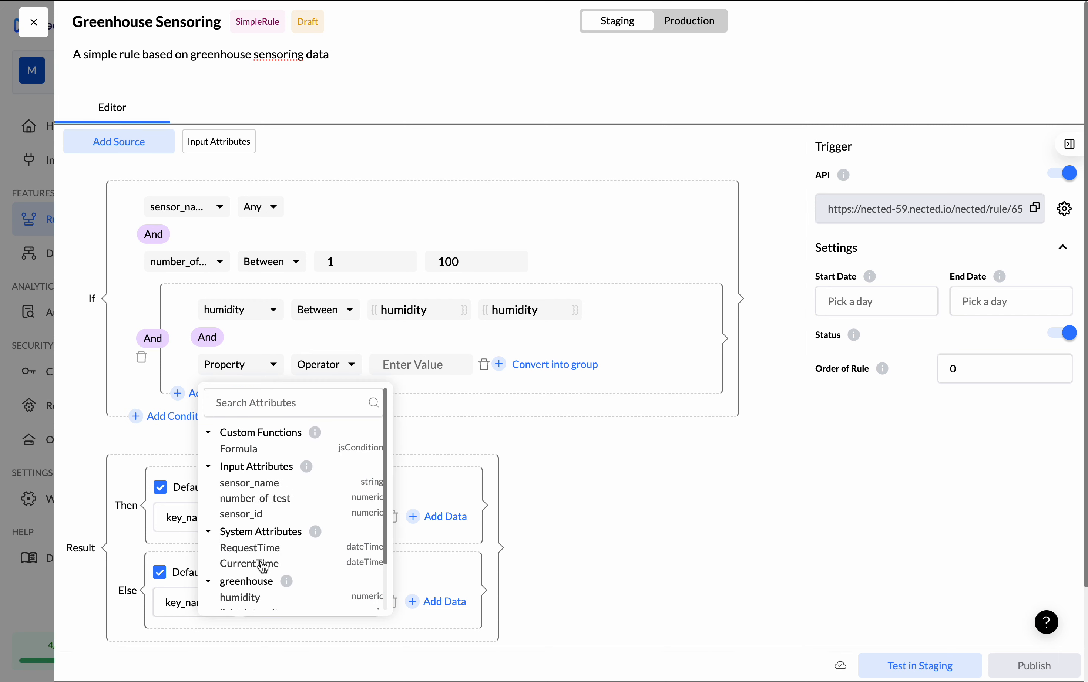
scroll(262, 566, "down", 2)
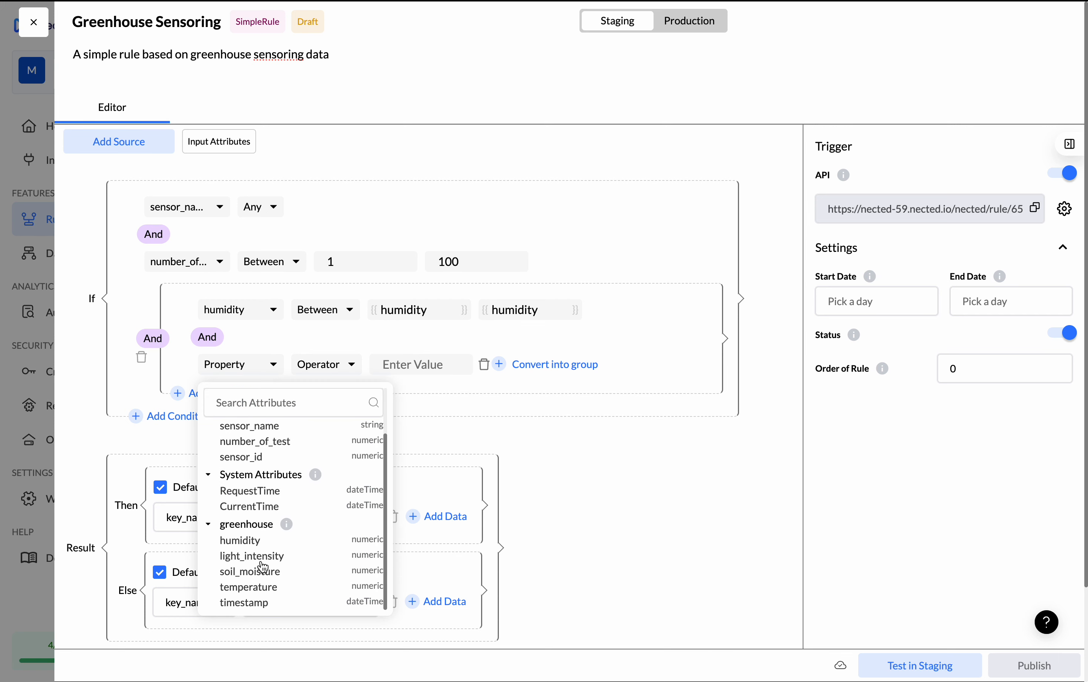
left_click(252, 587)
left_click(327, 374)
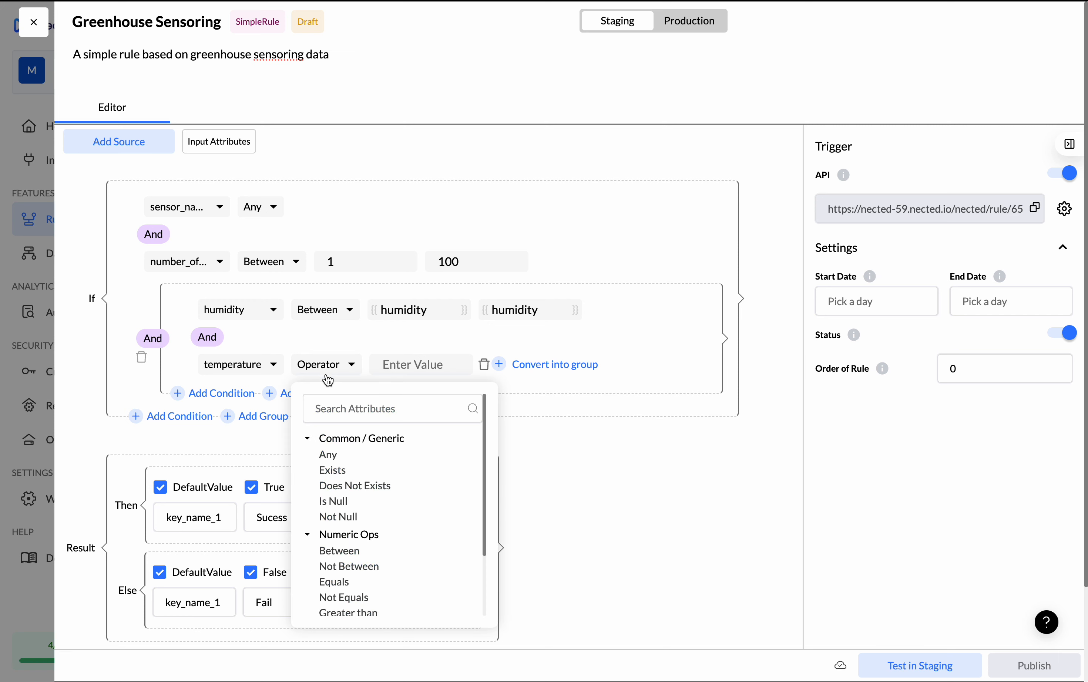
left_click(342, 552)
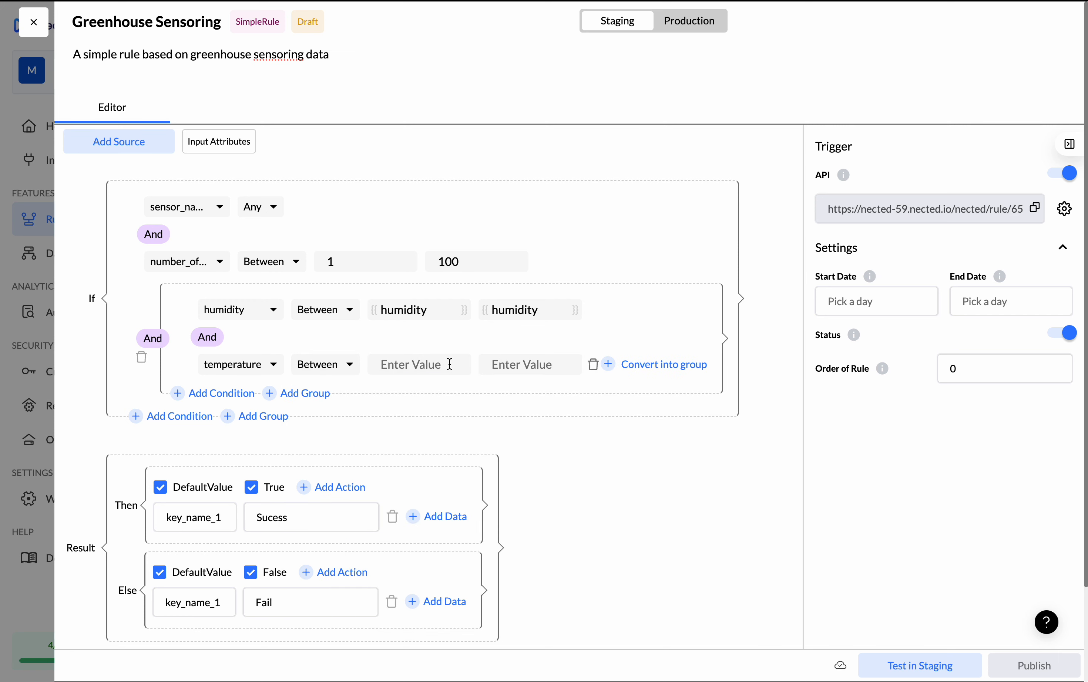
left_click(445, 364)
type("25")
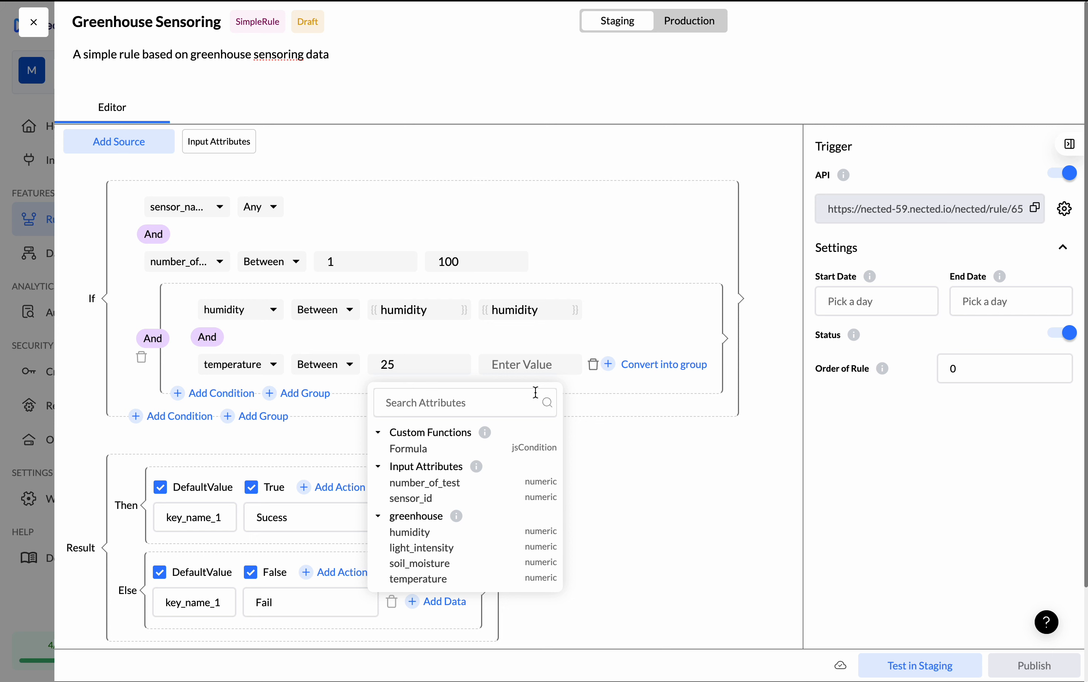
left_click(530, 368)
type("26")
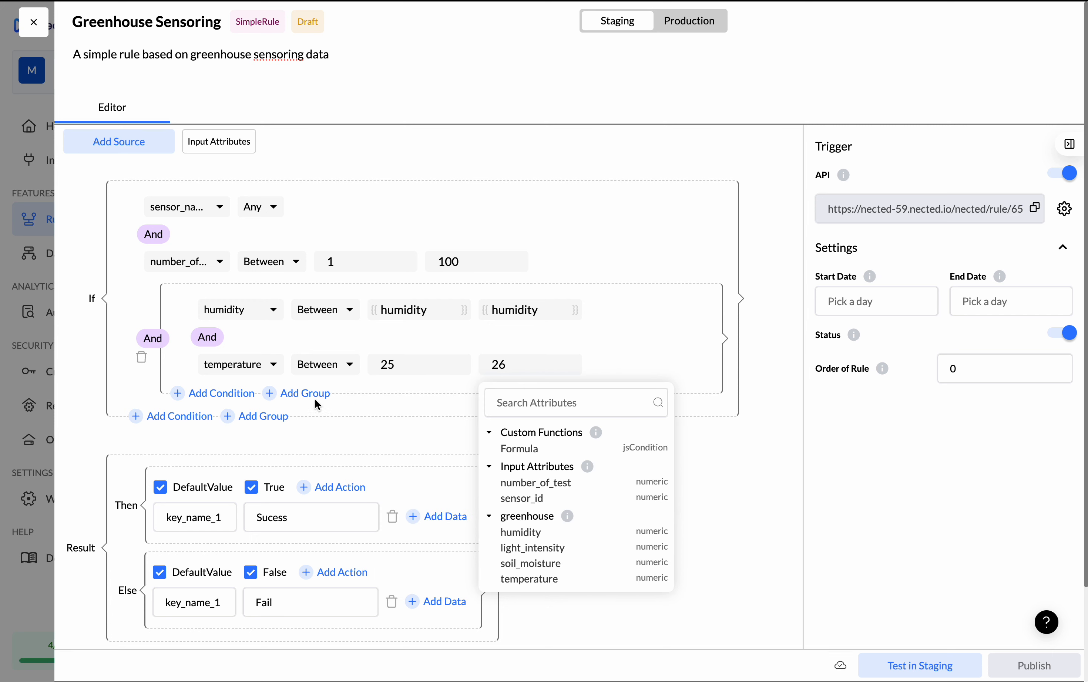
Add an And condition inside the nested group requiring the greenhouse light_intensity attribute to satisfy Exists.
left_click(232, 397)
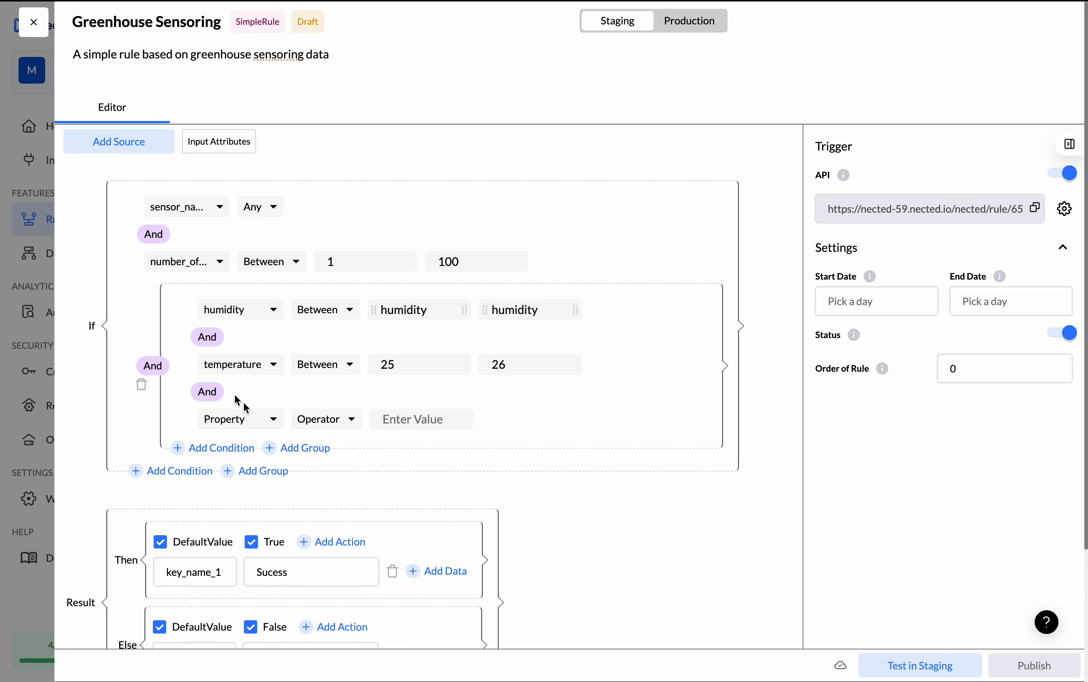
left_click(263, 422)
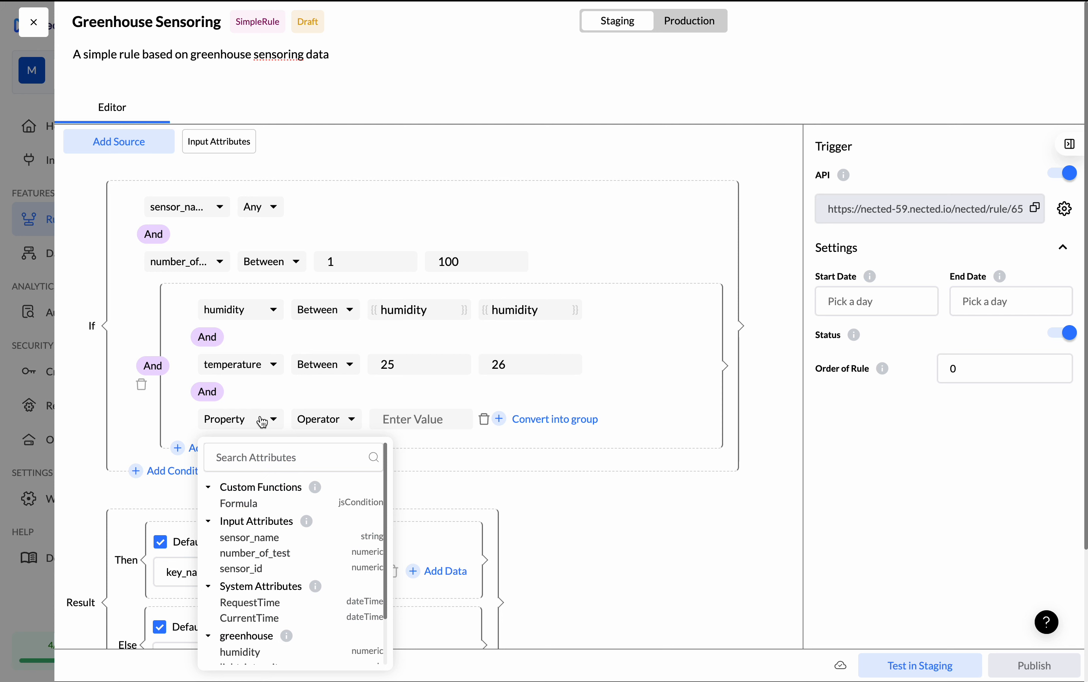
scroll(251, 621, "down", 2)
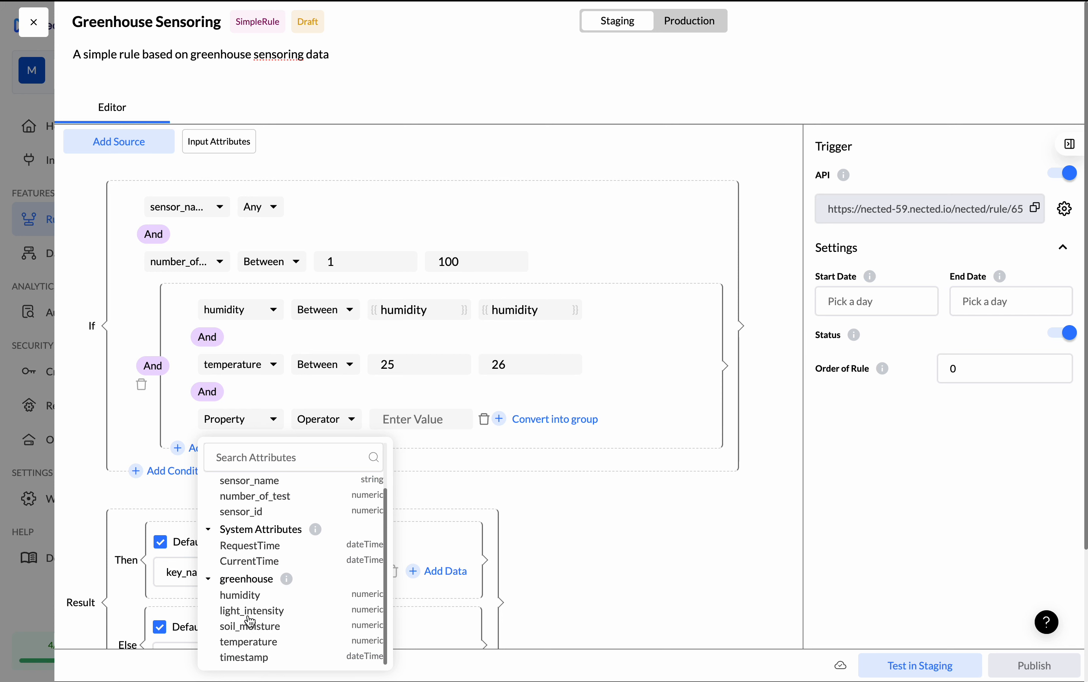
left_click(249, 618)
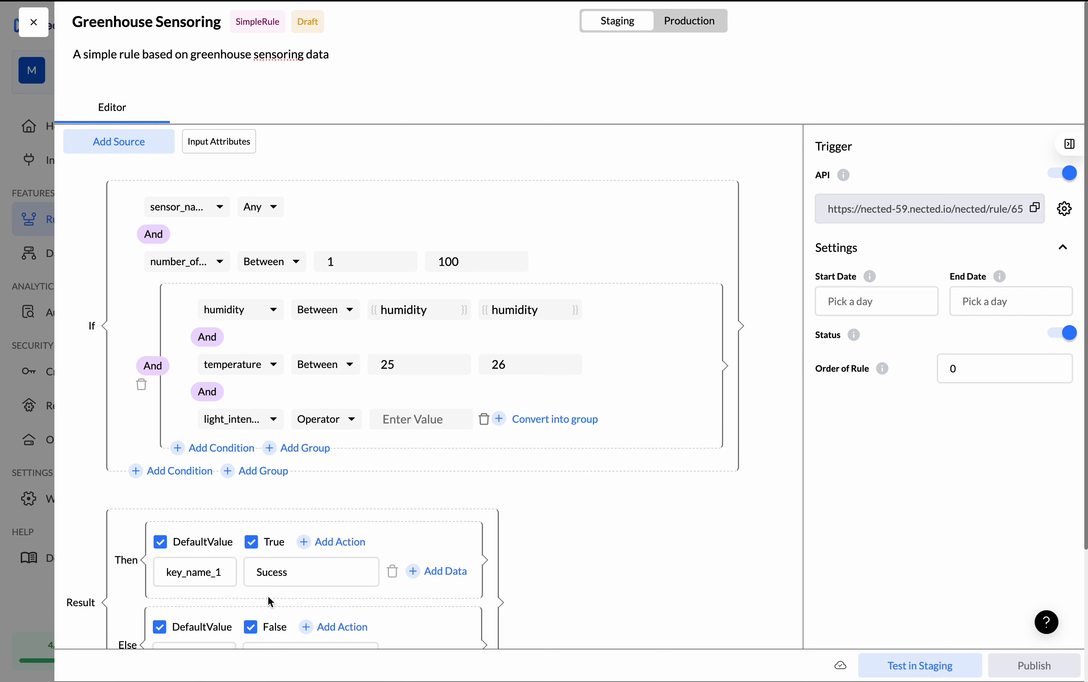
left_click(352, 425)
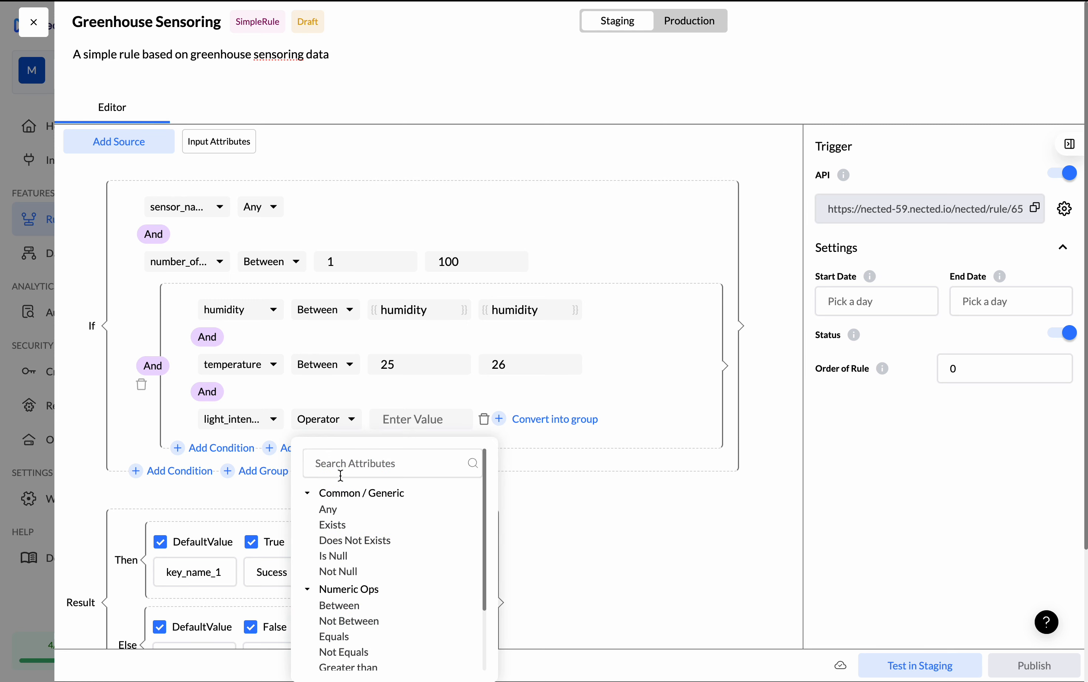
left_click(334, 524)
Add an action to the Then result that uses the greenhouse_sensor Postgres integration.
scroll(536, 529, "down", 2)
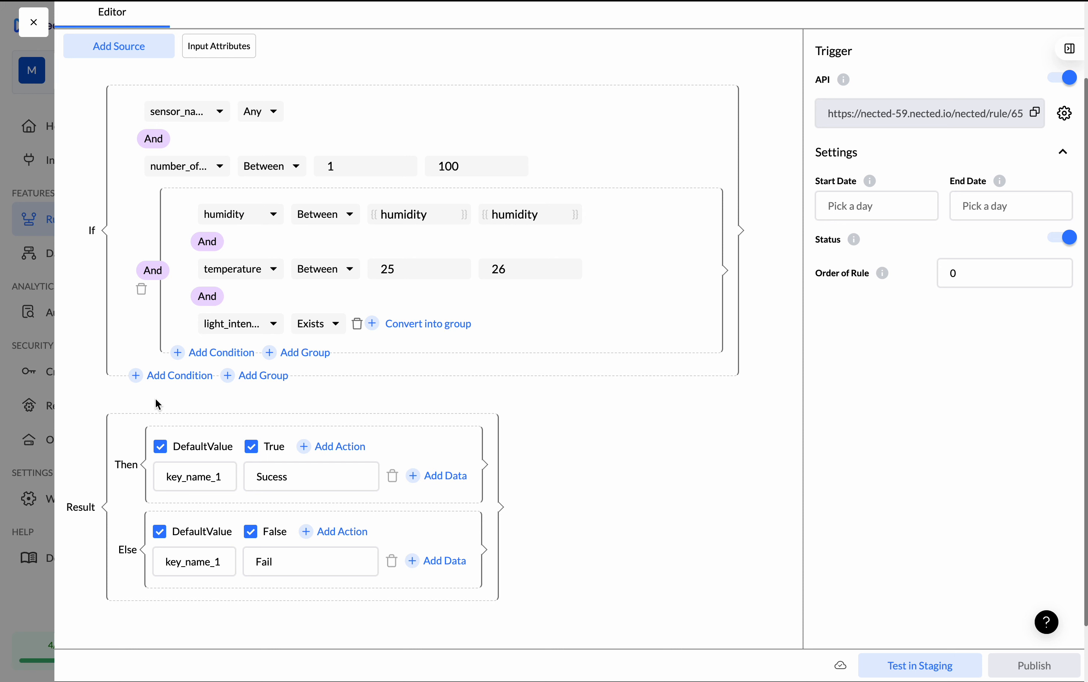
left_click(328, 448)
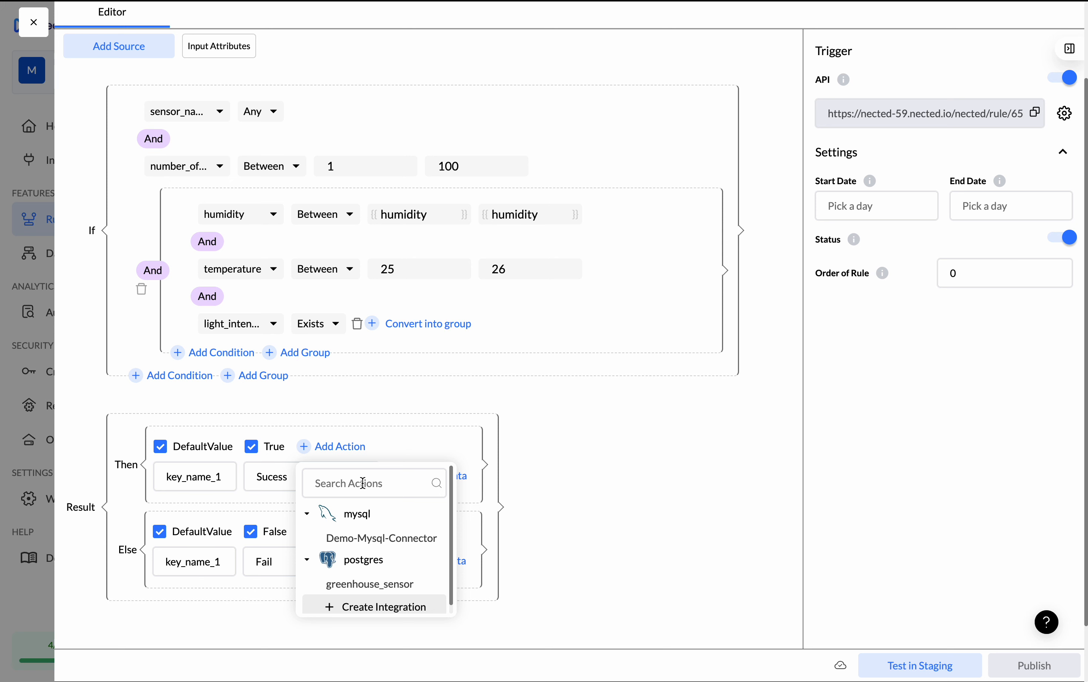
left_click(649, 412)
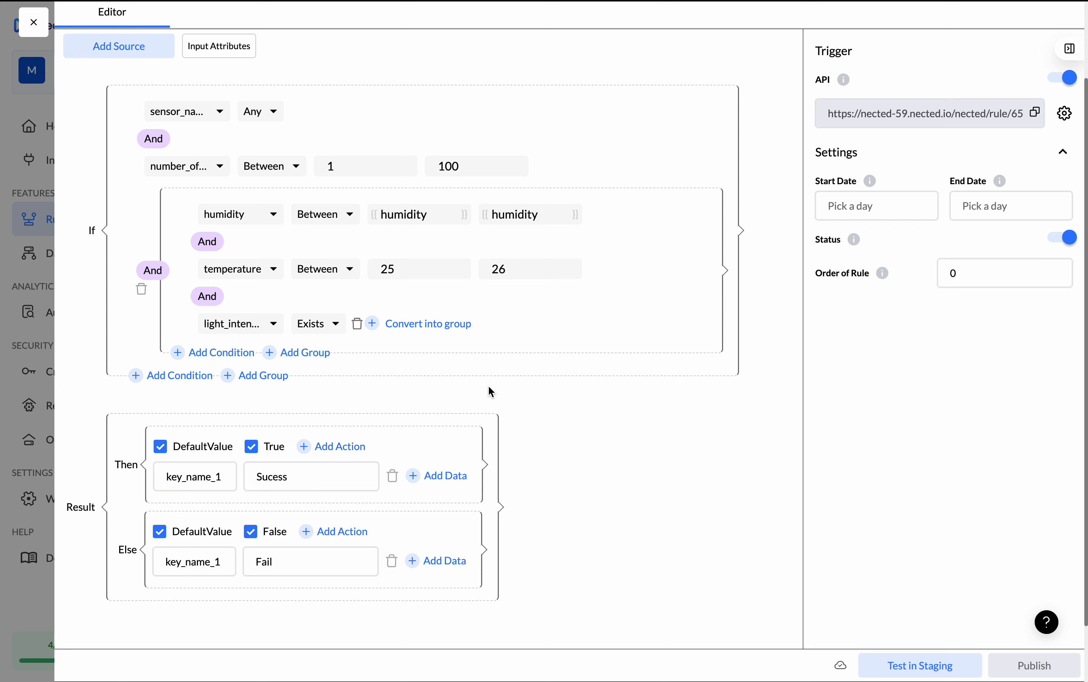
left_click(334, 453)
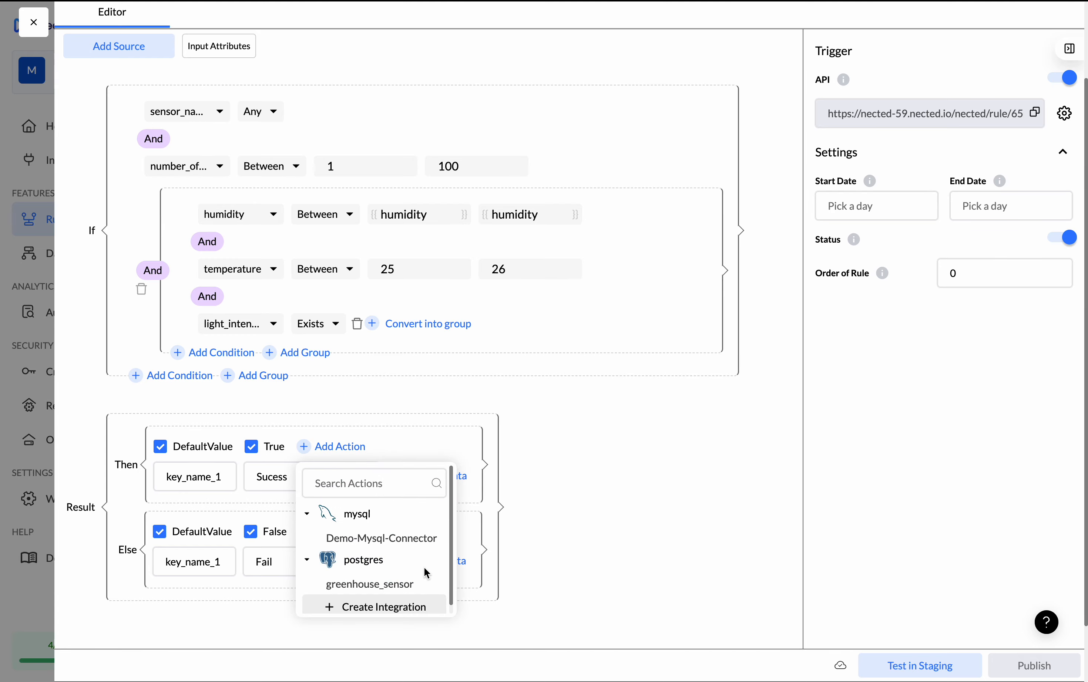
left_click(421, 586)
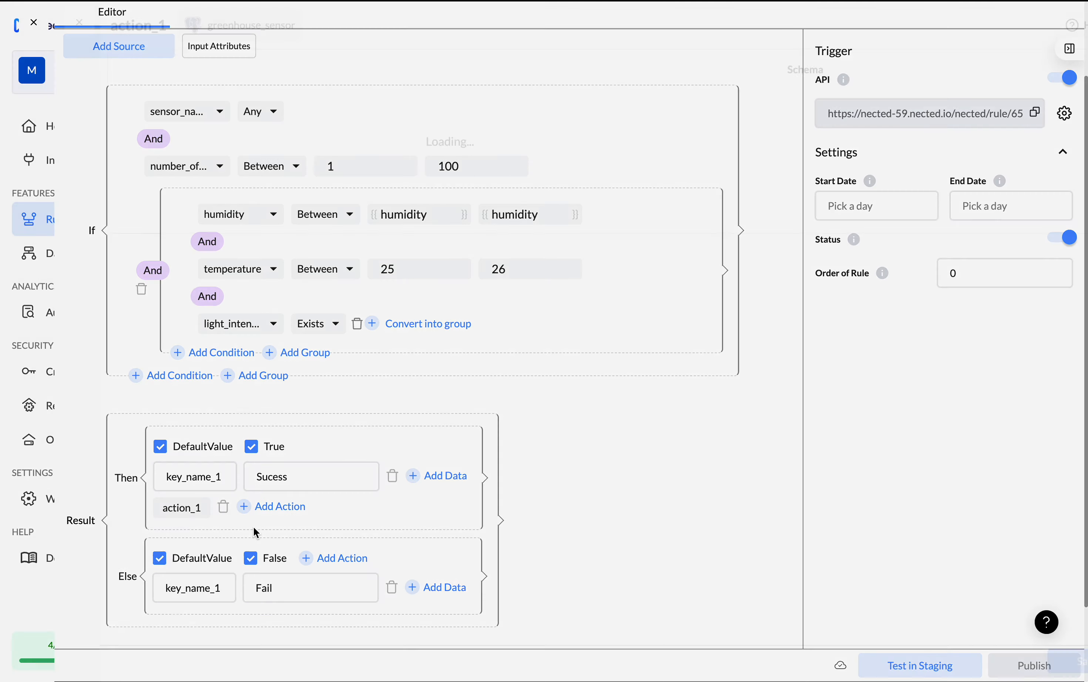
left_click(253, 526)
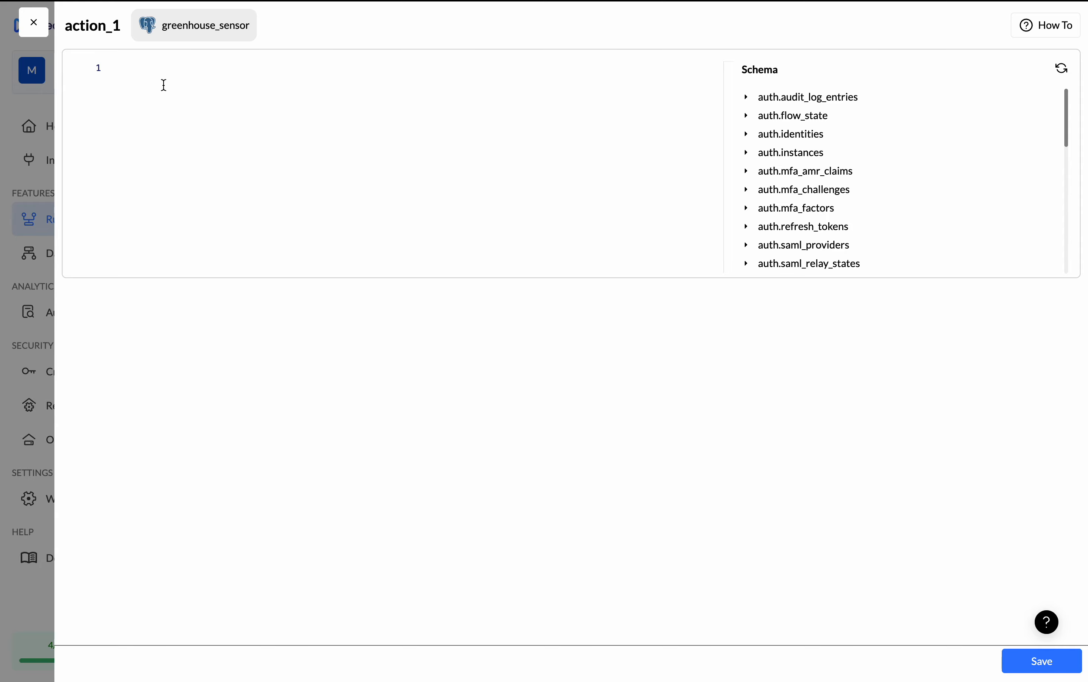
Fill action_1 with the INSERT INTO greenhouse_sensor query kept in the Notes app and save the action.
mouse_move(350, 664)
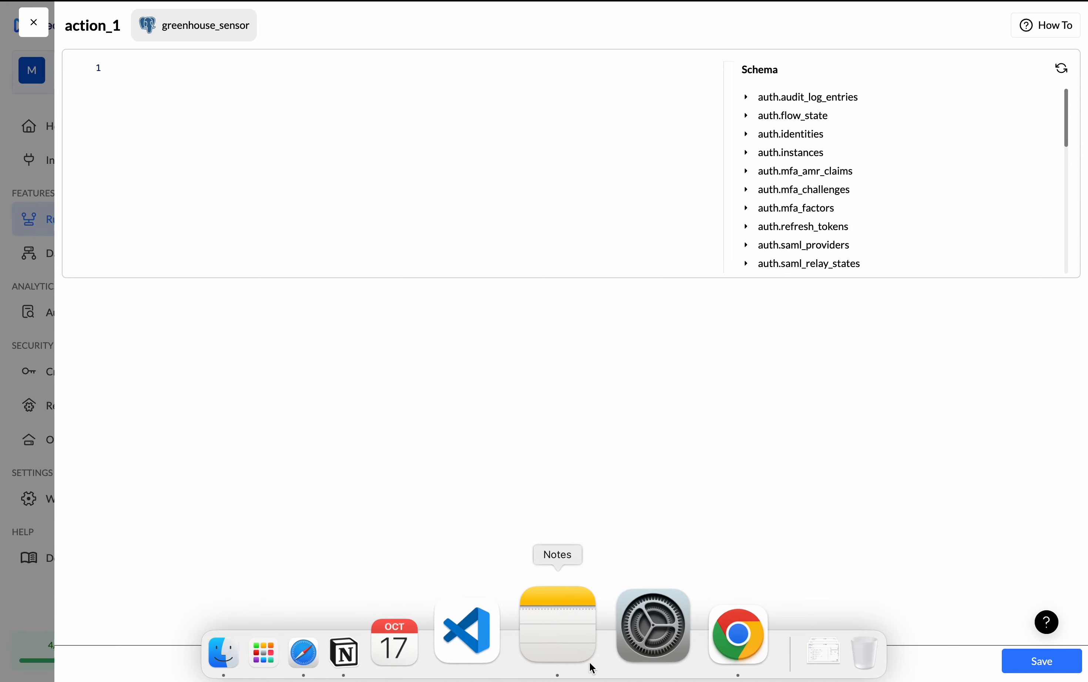
left_click(578, 657)
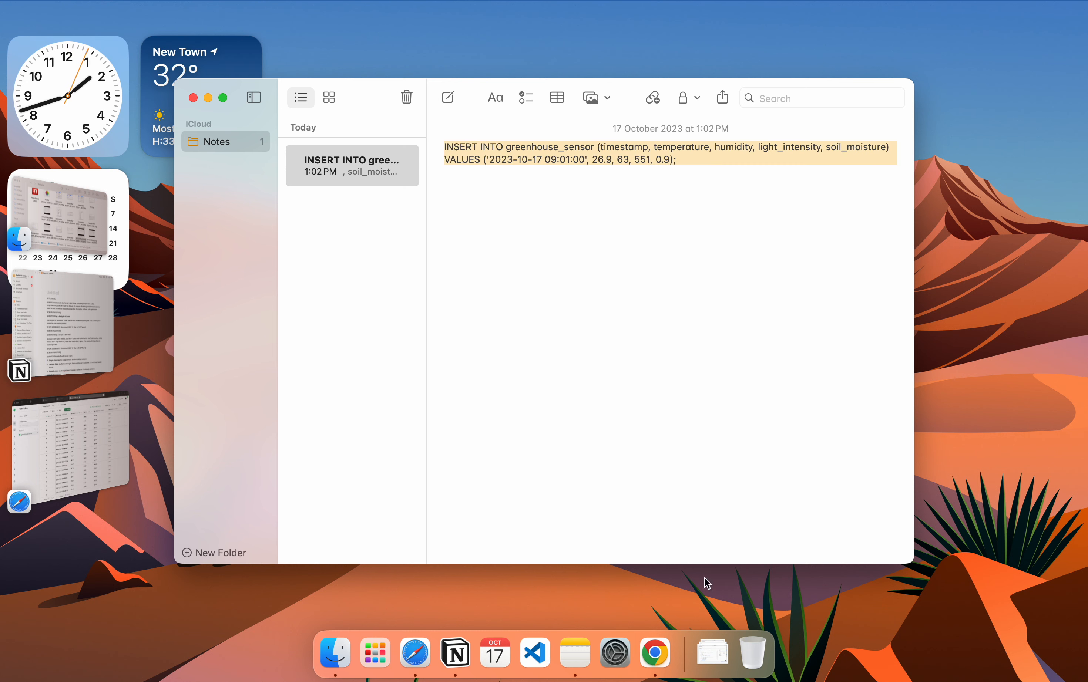
left_click(650, 645)
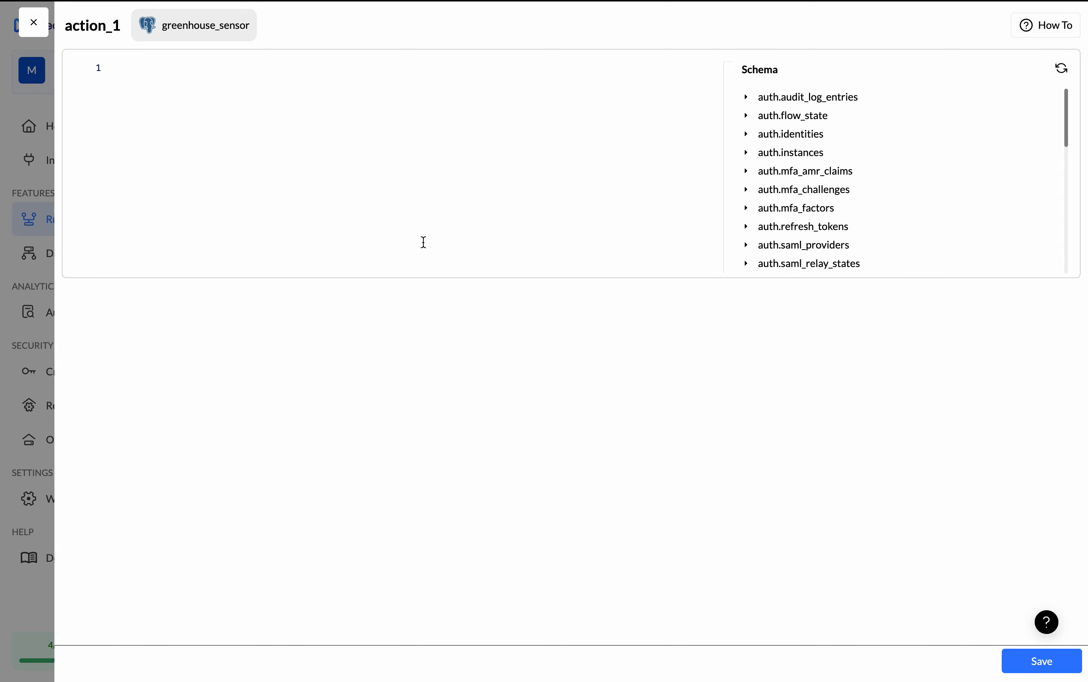
key("super+v")
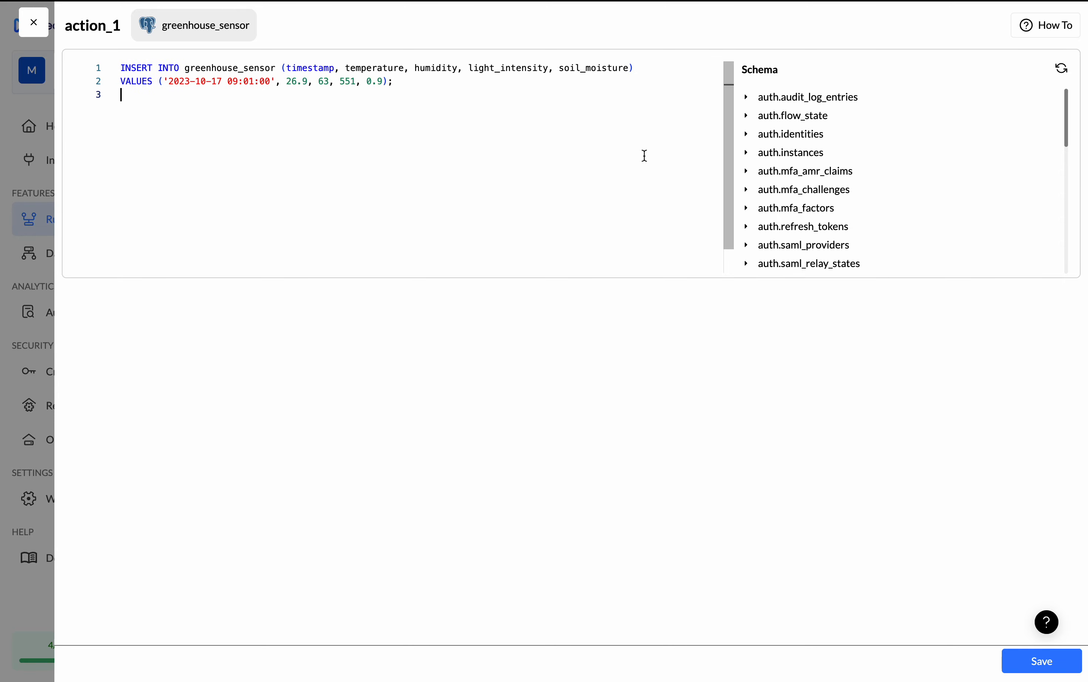
left_click(1038, 668)
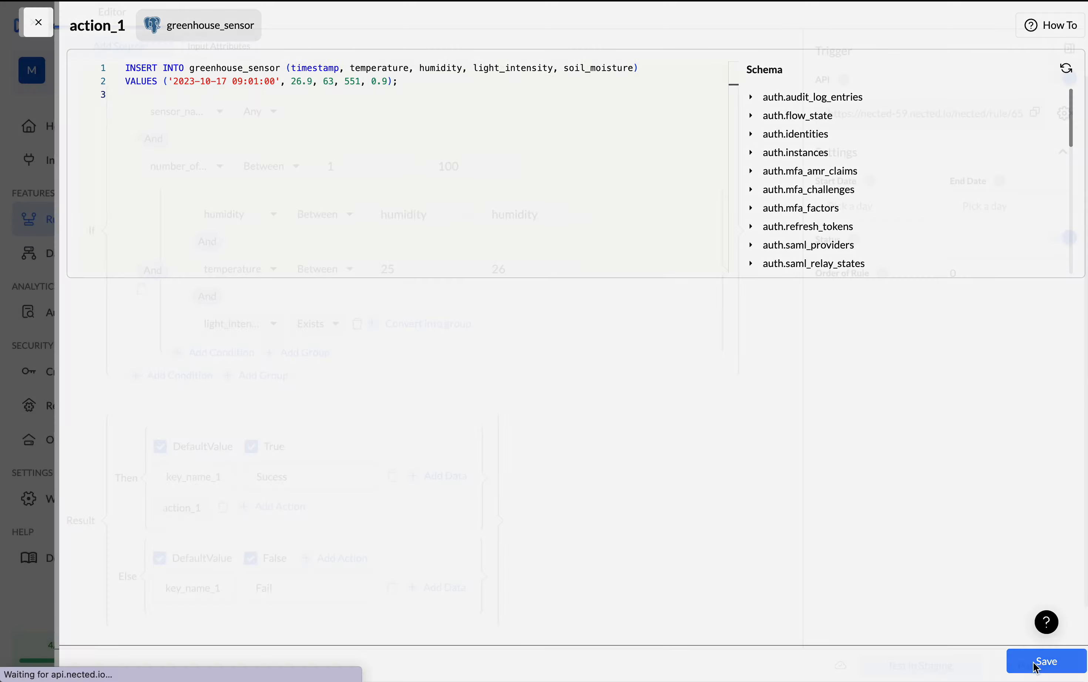
scroll(532, 600, "down", 3)
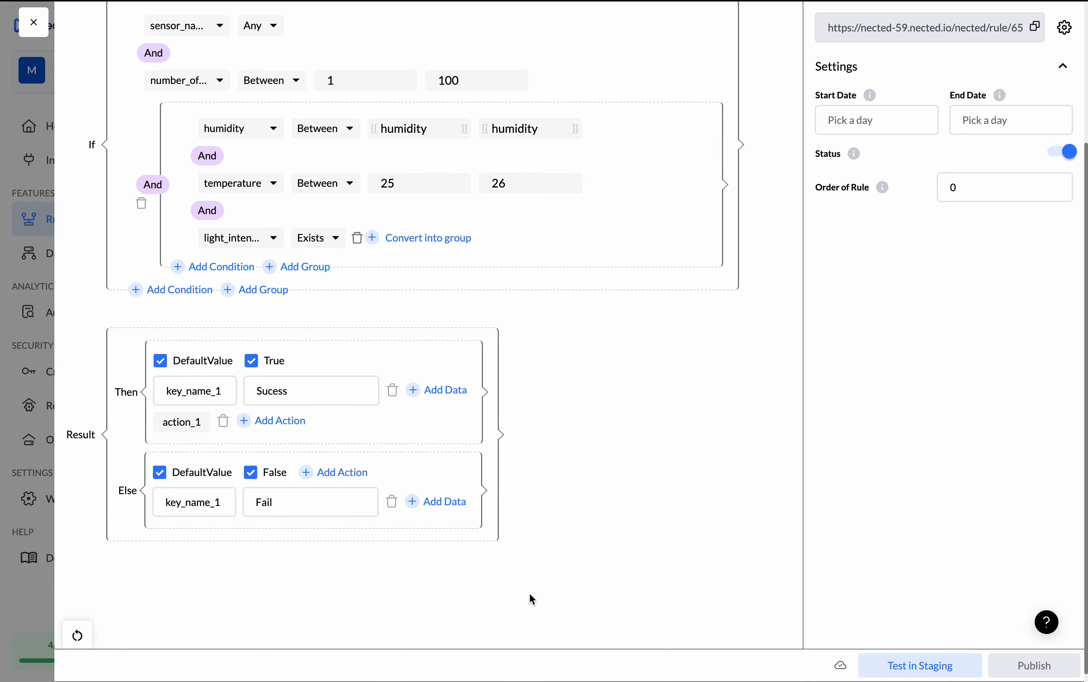
left_click(884, 670)
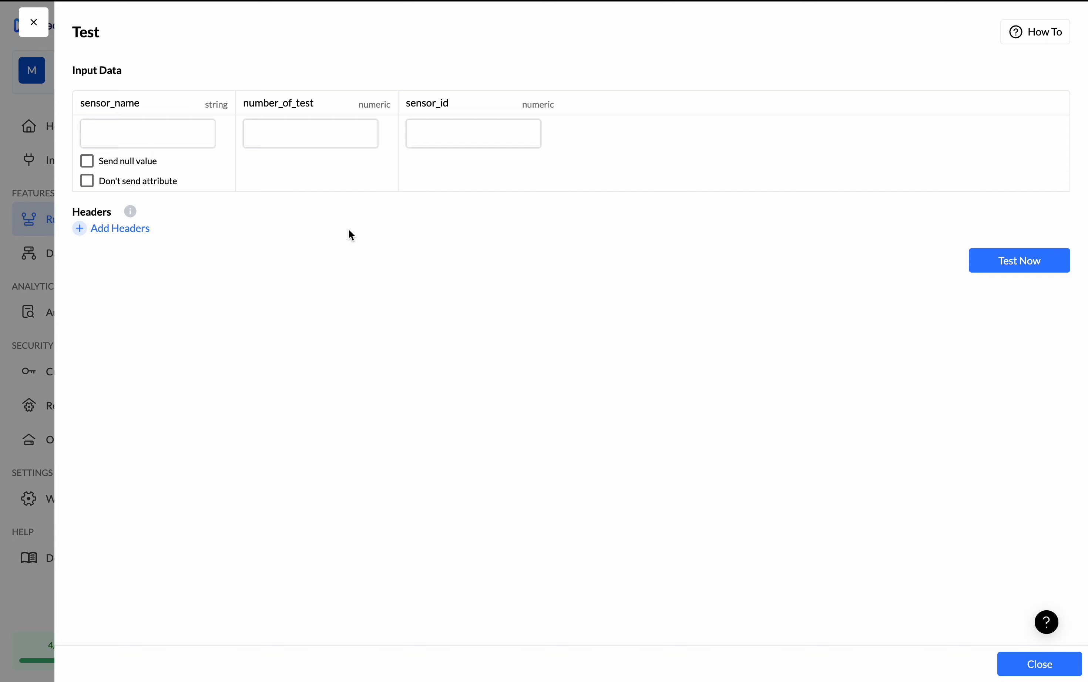
left_click(28, 33)
scroll(457, 233, "up", 4)
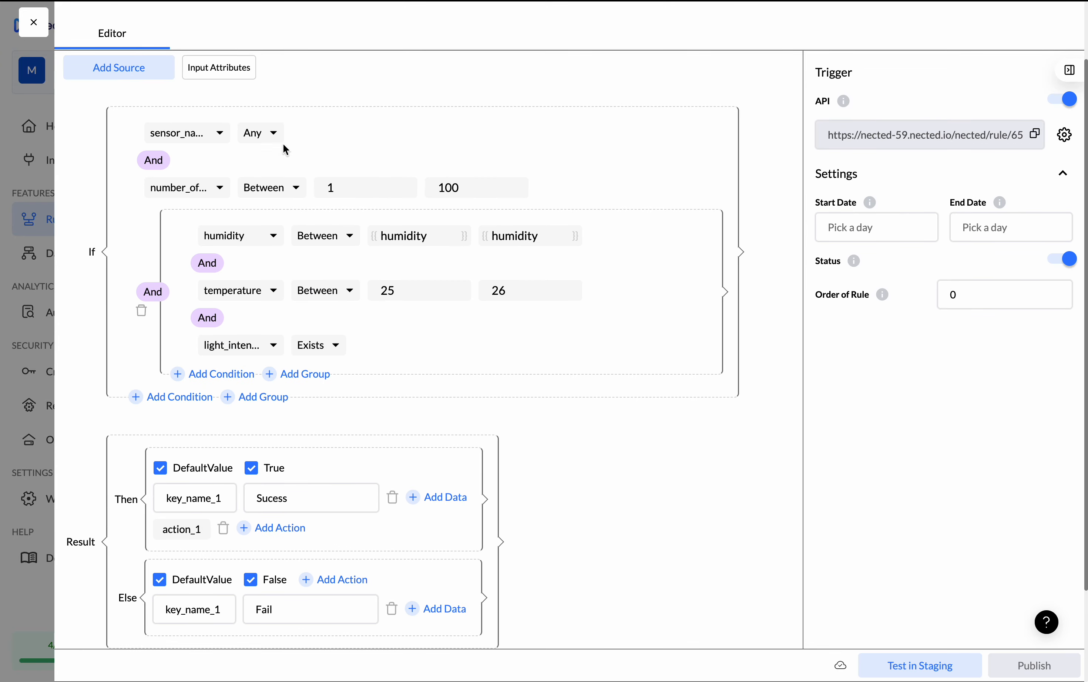
Test the rule in staging with sensor_name set to send null and not send the attribute, number_of_test 90 and sensor_id 1.
left_click(944, 658)
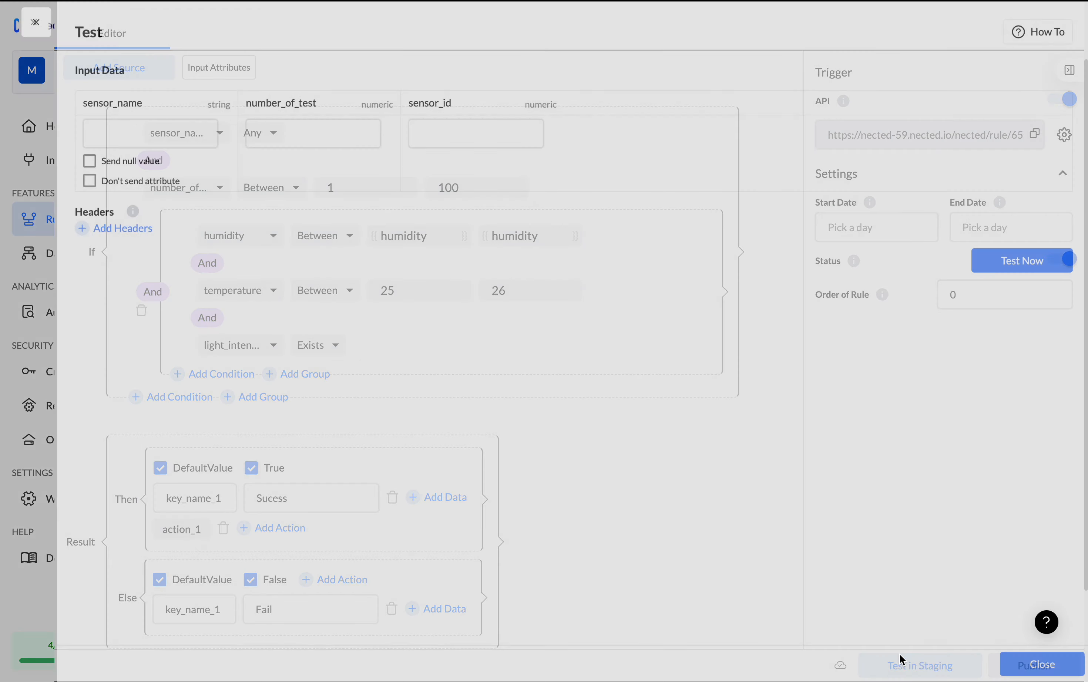
left_click(89, 164)
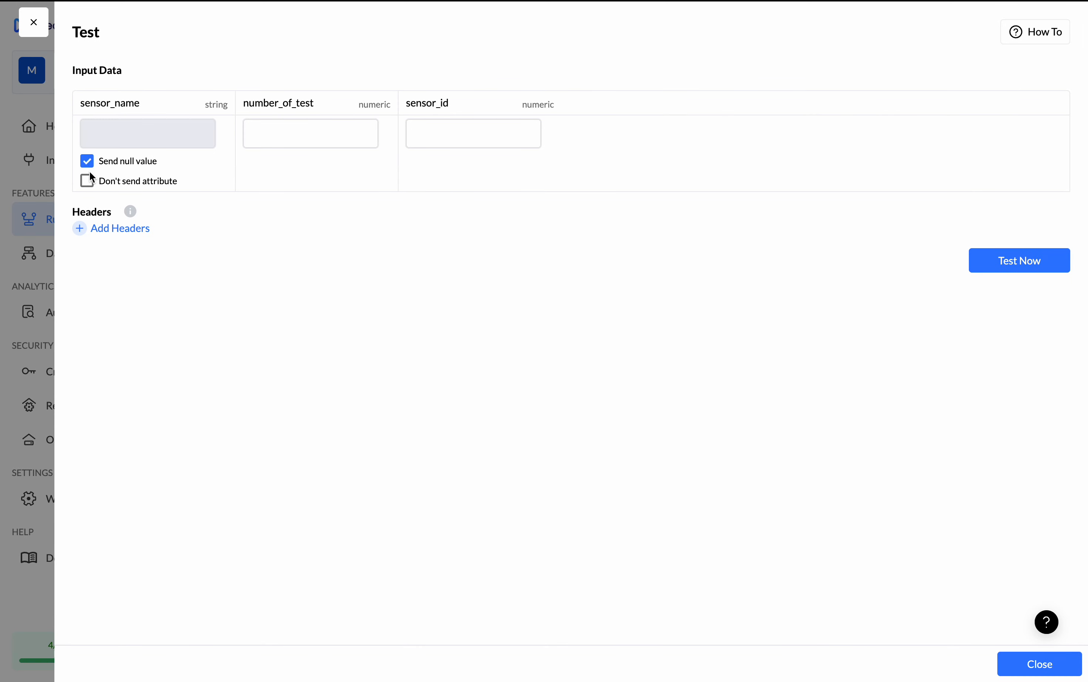
left_click(88, 181)
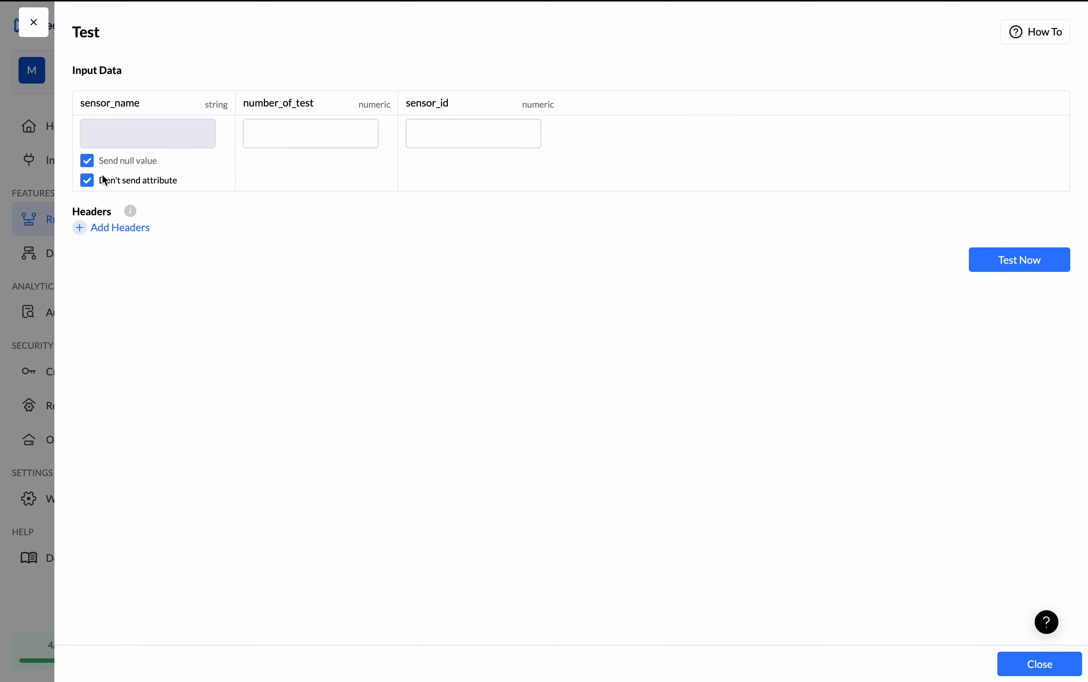
left_click(319, 134)
left_click(332, 173)
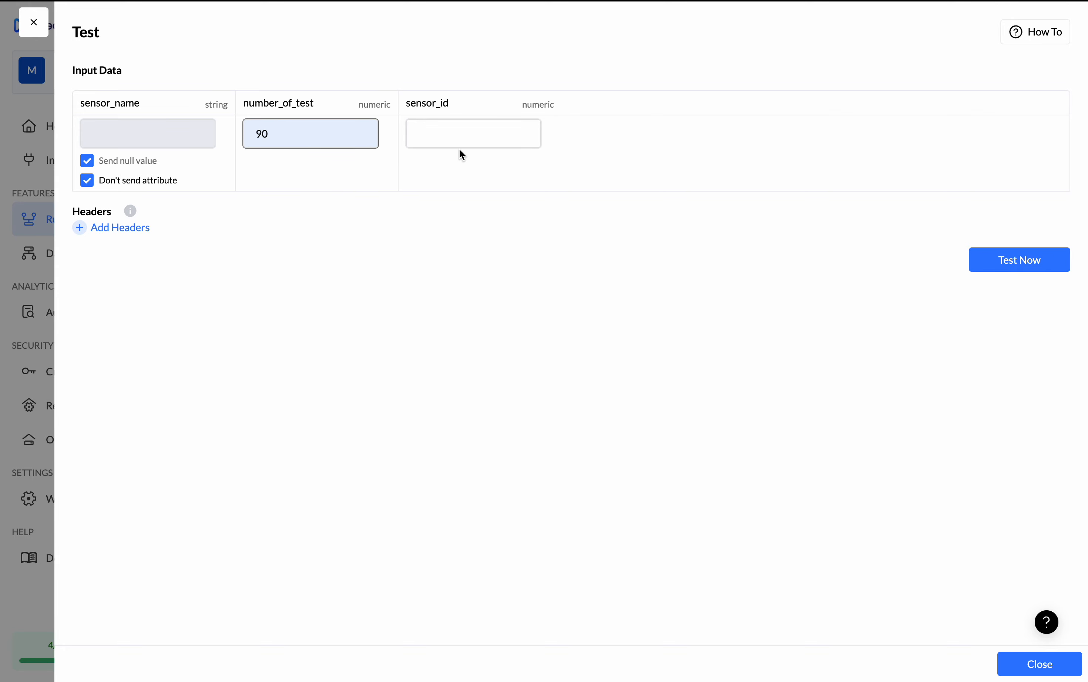
left_click(484, 142)
left_click(488, 165)
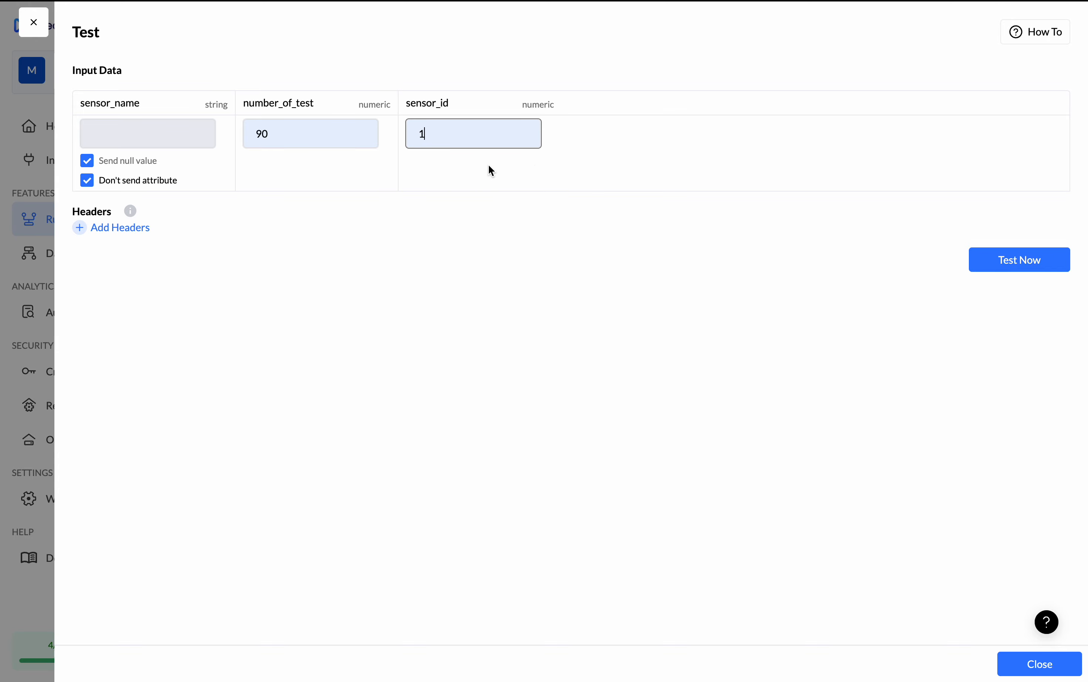
left_click(1005, 261)
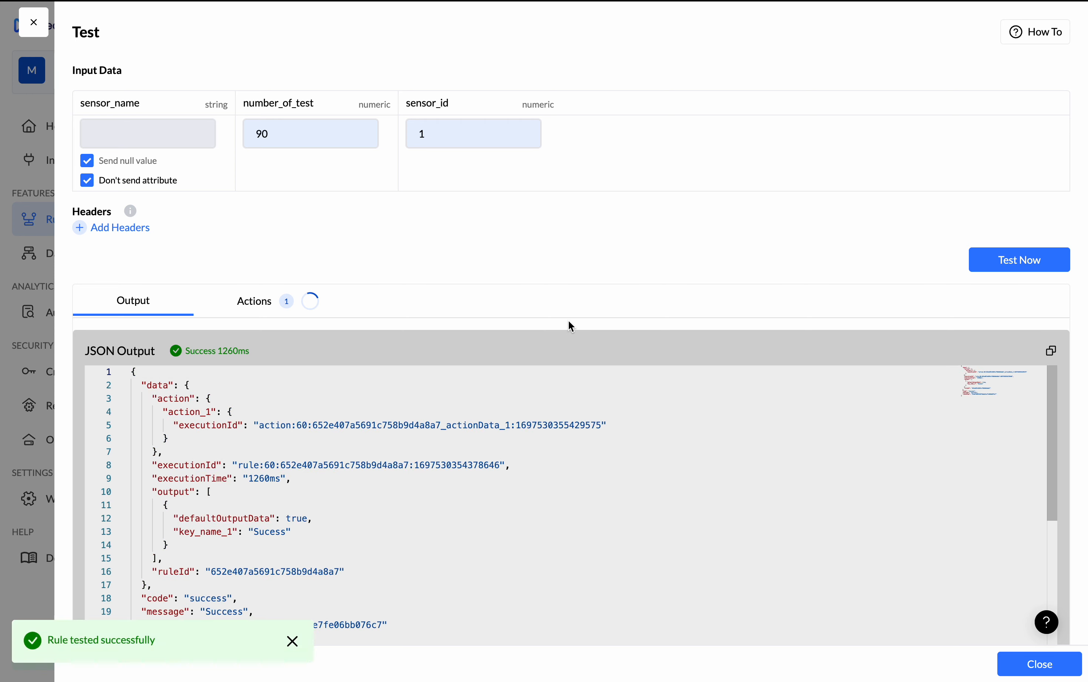
Examine the key_name_1 output and the action_1 status of the test run, and close the test.
left_click_drag(311, 534, 174, 533)
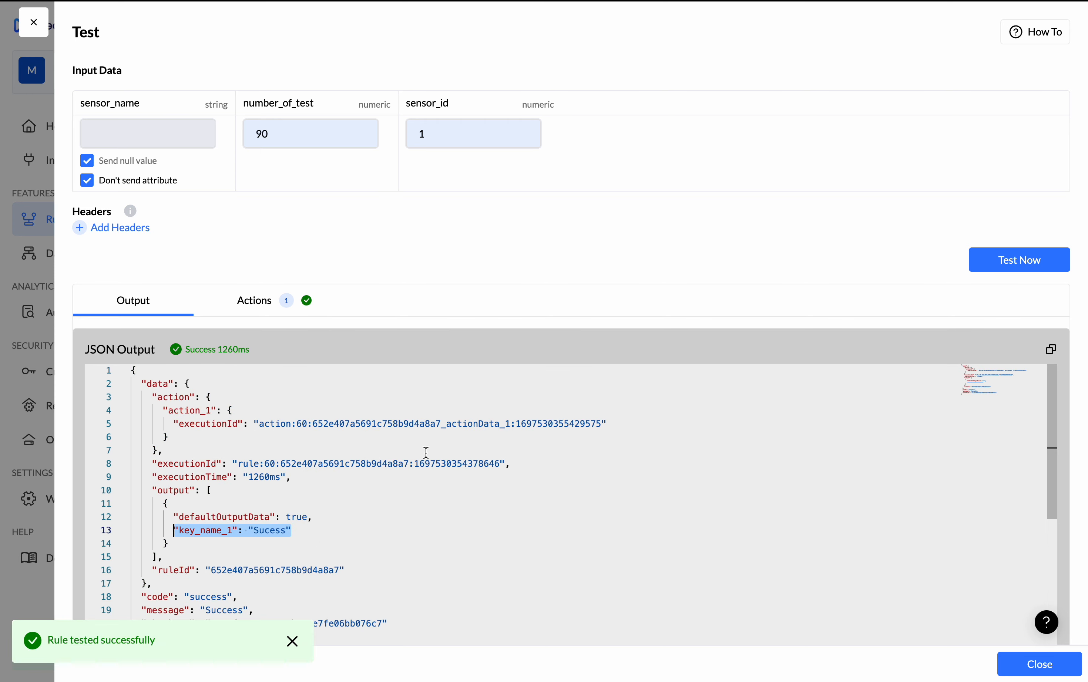
left_click(267, 307)
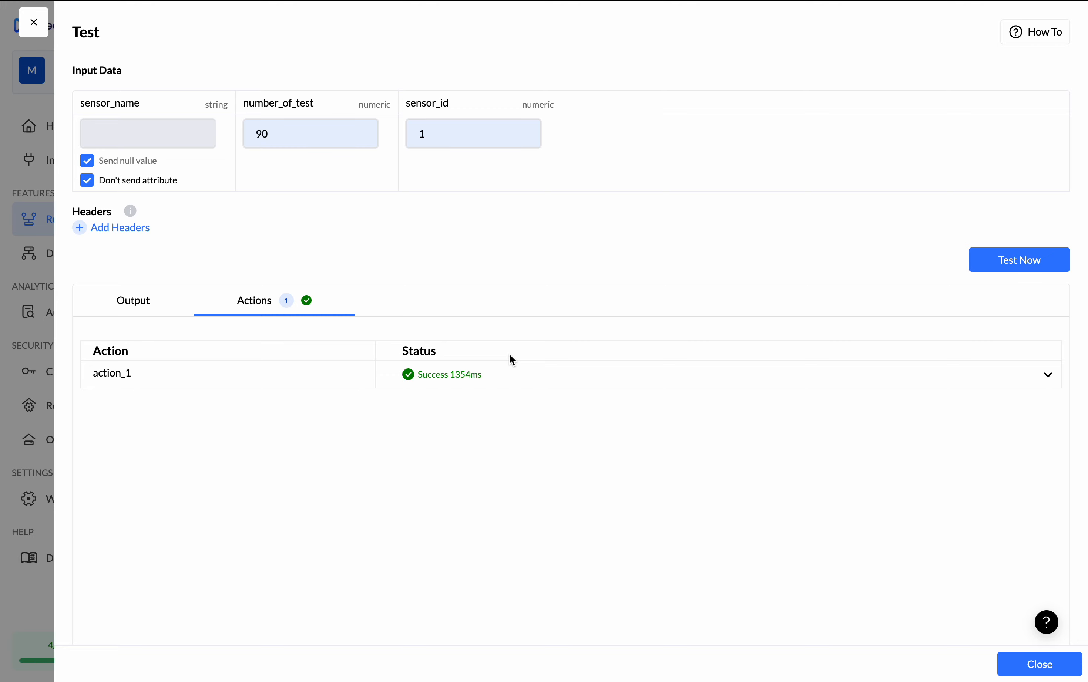
left_click(1033, 676)
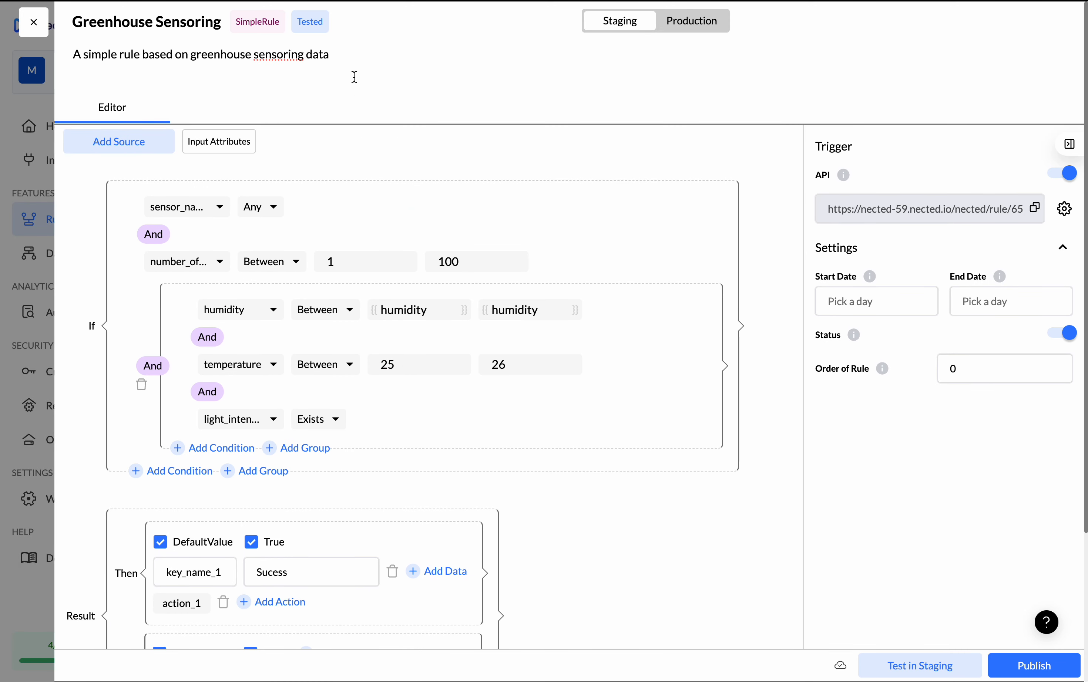
Publish the tested Greenhouse Sensoring rule and return to the refreshed list of rules.
left_click_drag(326, 23, 297, 22)
left_click(1034, 664)
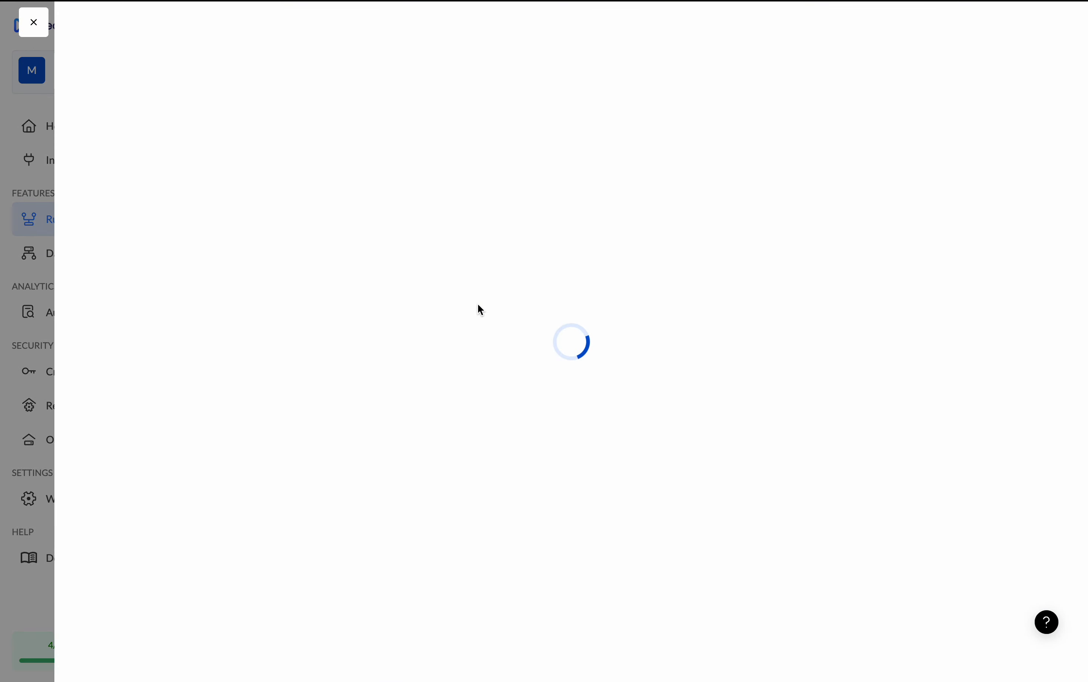
left_click(39, 32)
left_click(37, 28)
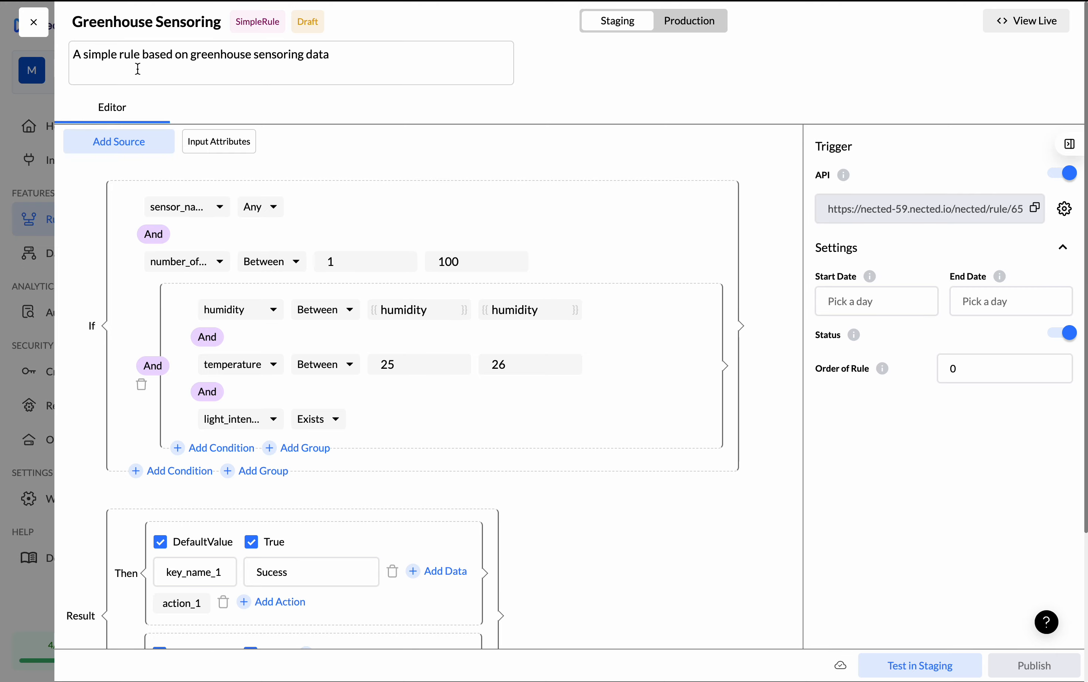
left_click(35, 23)
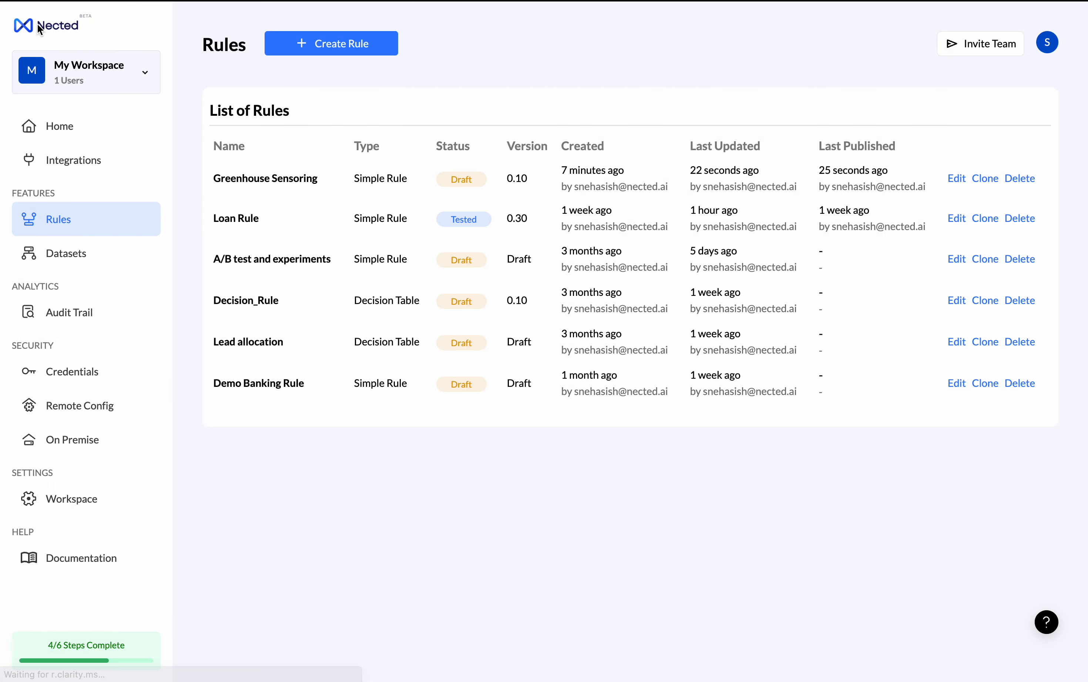
key("super+r")
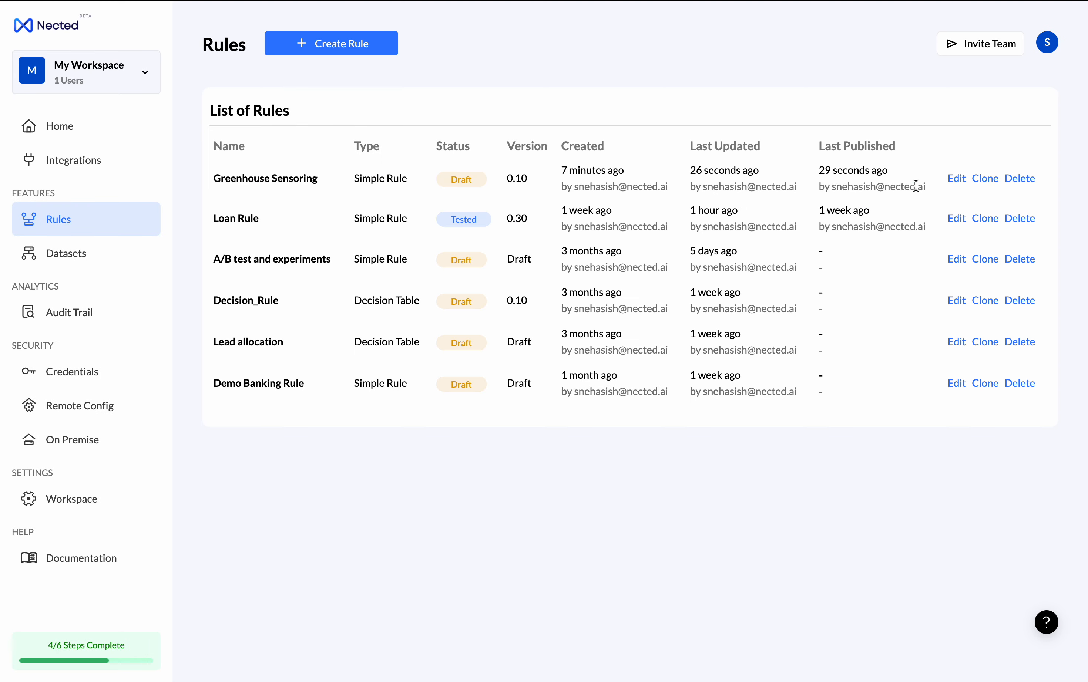
Reopen the Greenhouse Sensoring rule and test it in staging with number_of_test 90, sensor_id 1, and sensor_name set to send null and not send the attribute.
left_click(957, 179)
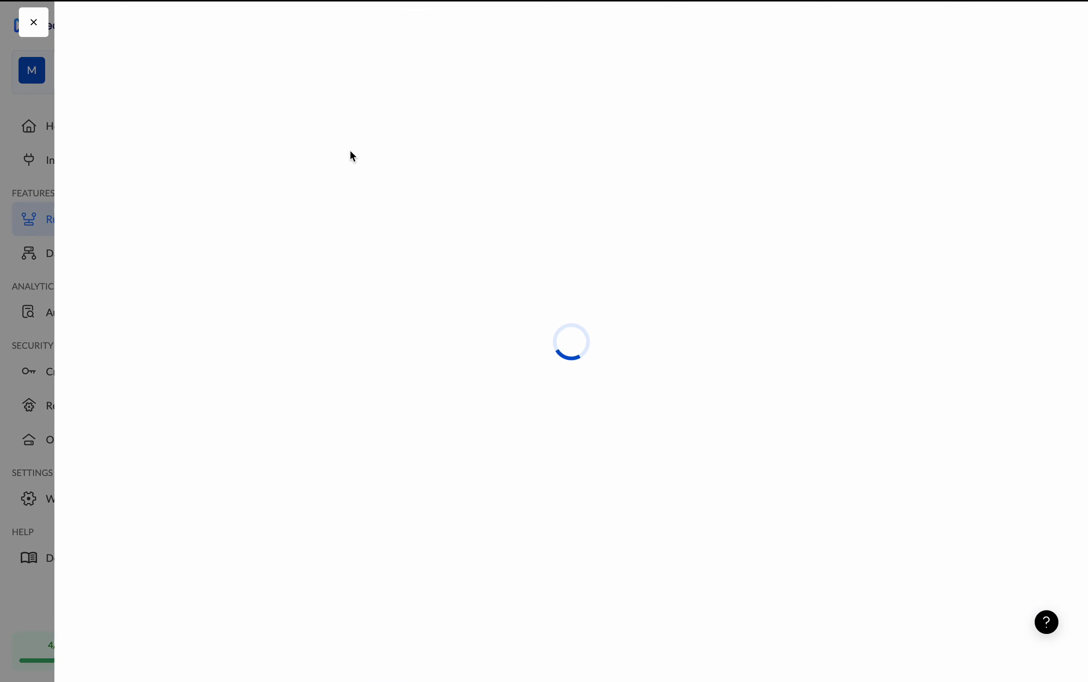
left_click(906, 667)
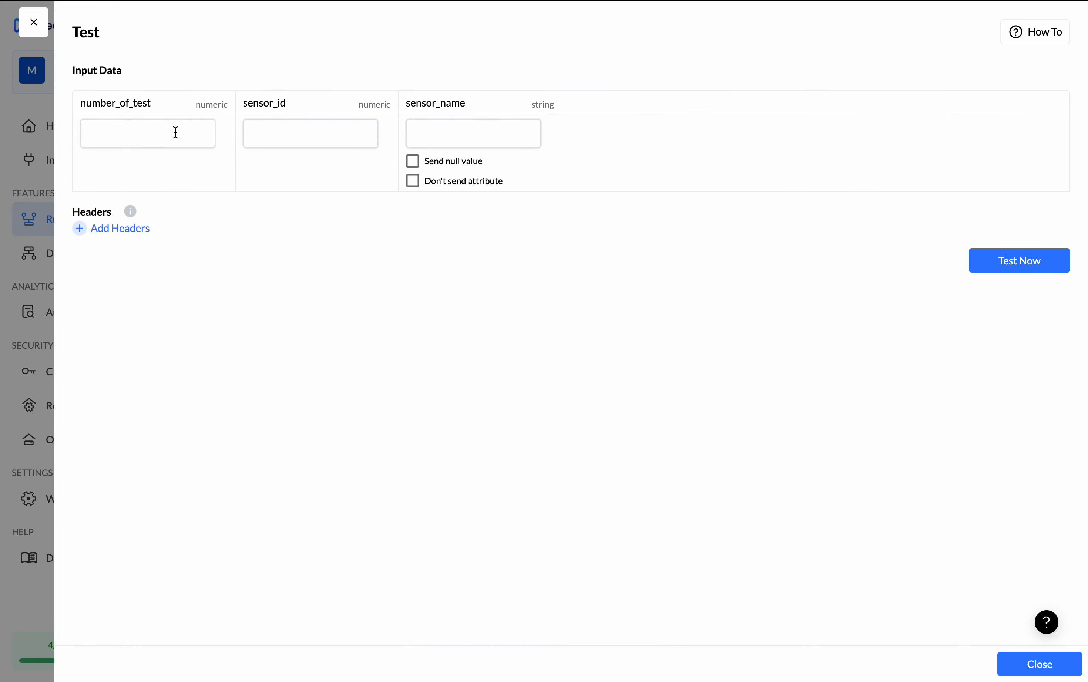
left_click(175, 132)
left_click(179, 179)
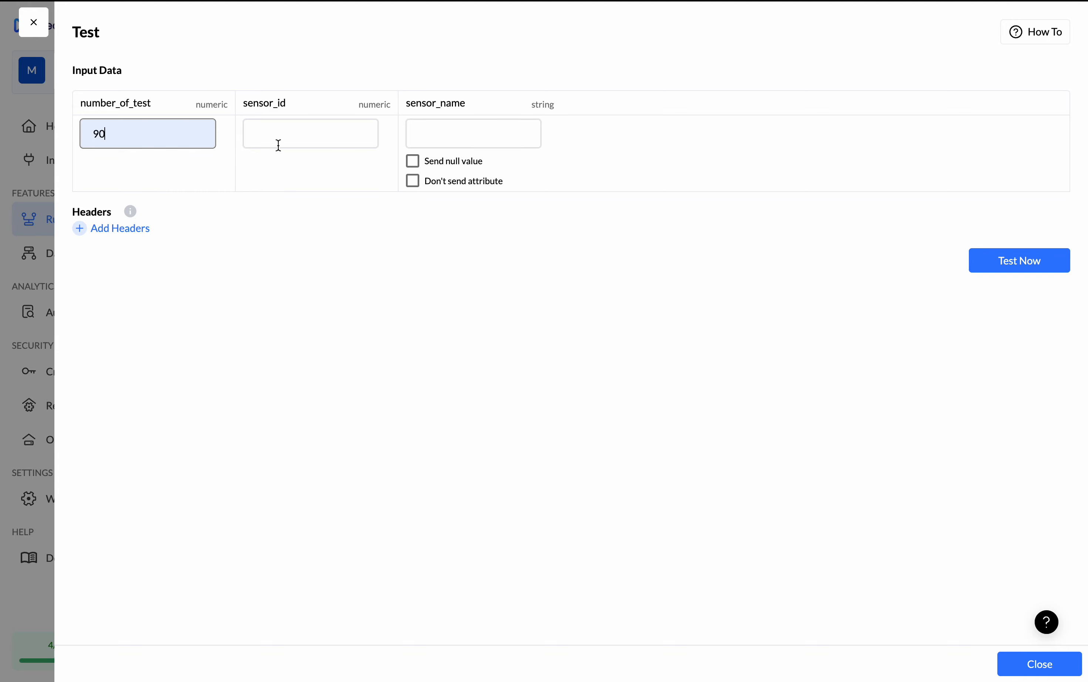
left_click(289, 144)
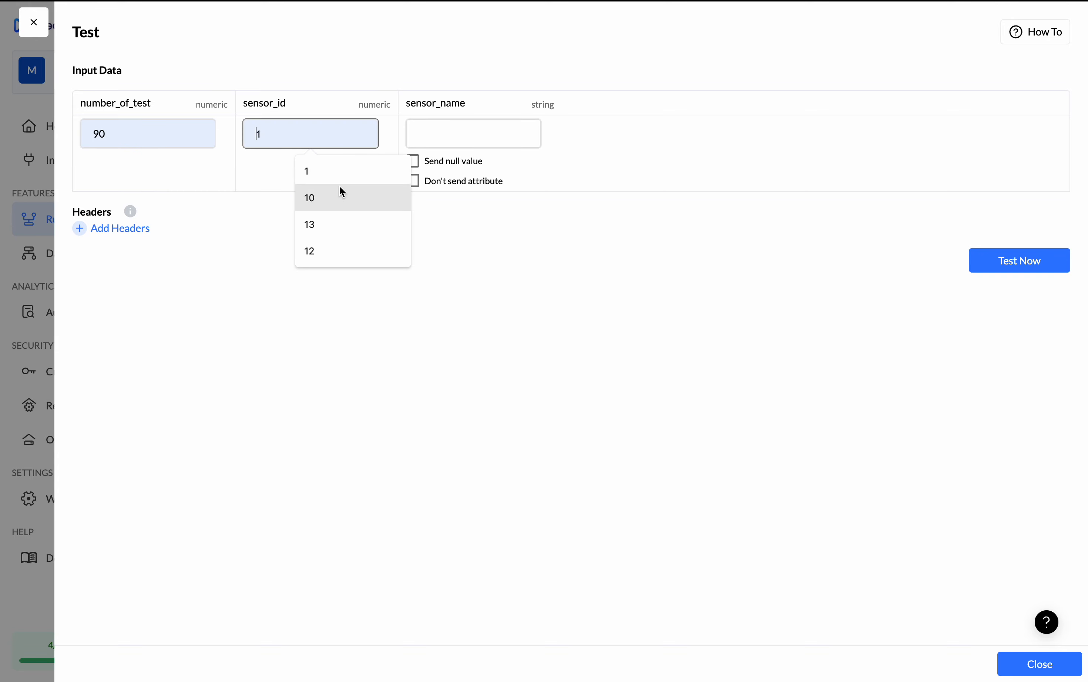
left_click(324, 170)
left_click(414, 160)
left_click(418, 187)
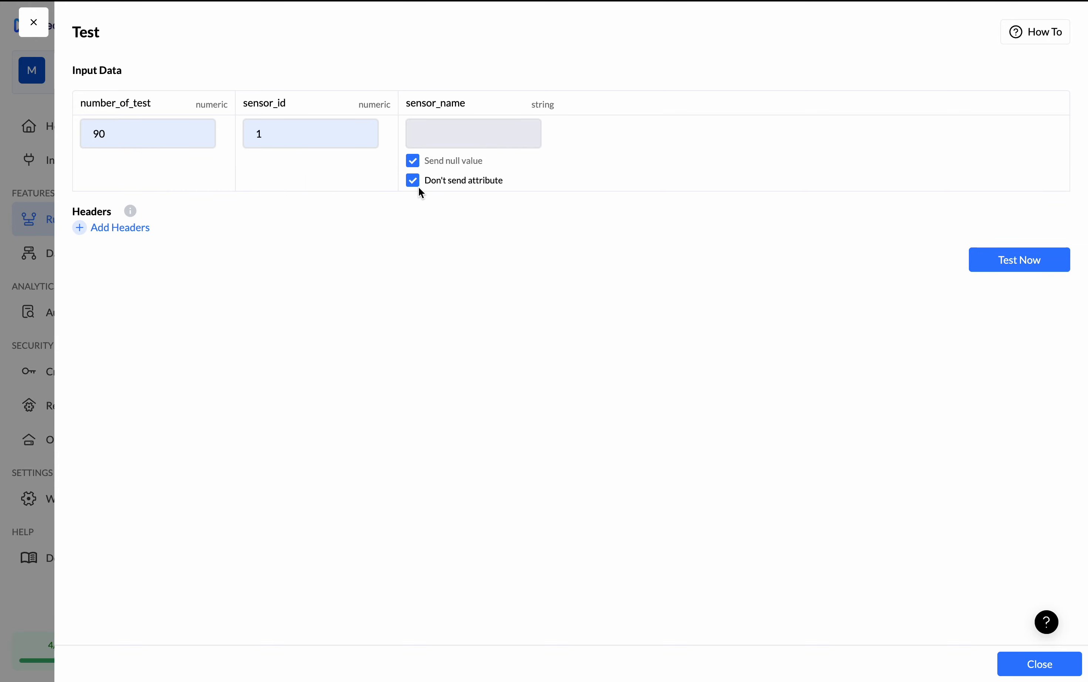
left_click(1045, 265)
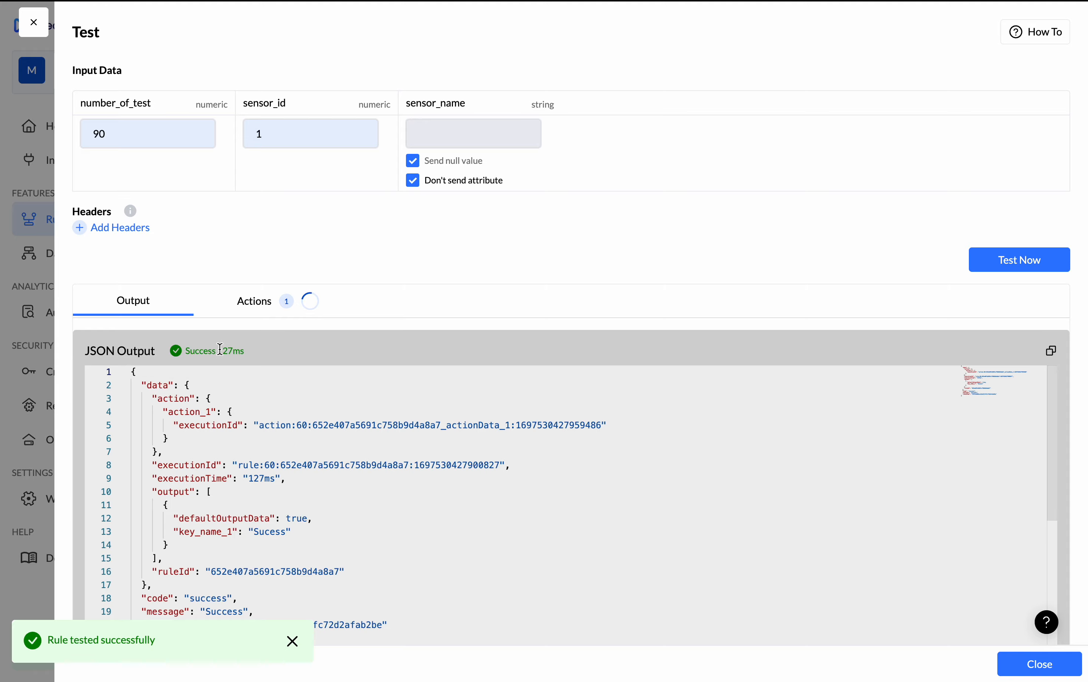
Check the action_1 status of the test run, close the test and publish the Greenhouse Sensoring rule.
left_click(291, 299)
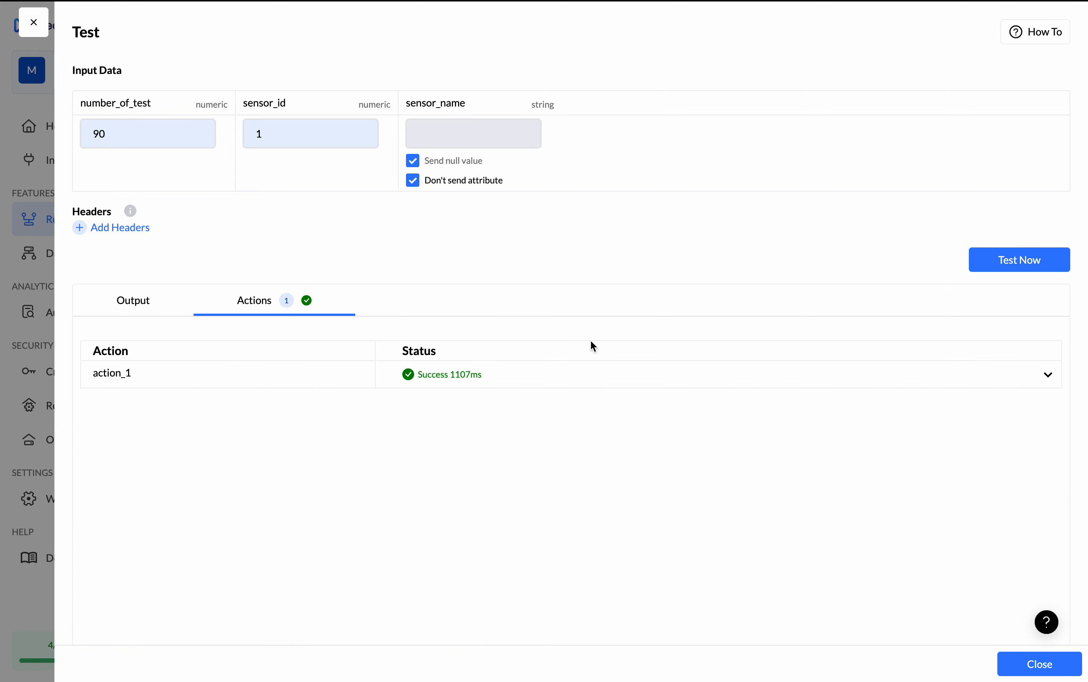
left_click(1040, 666)
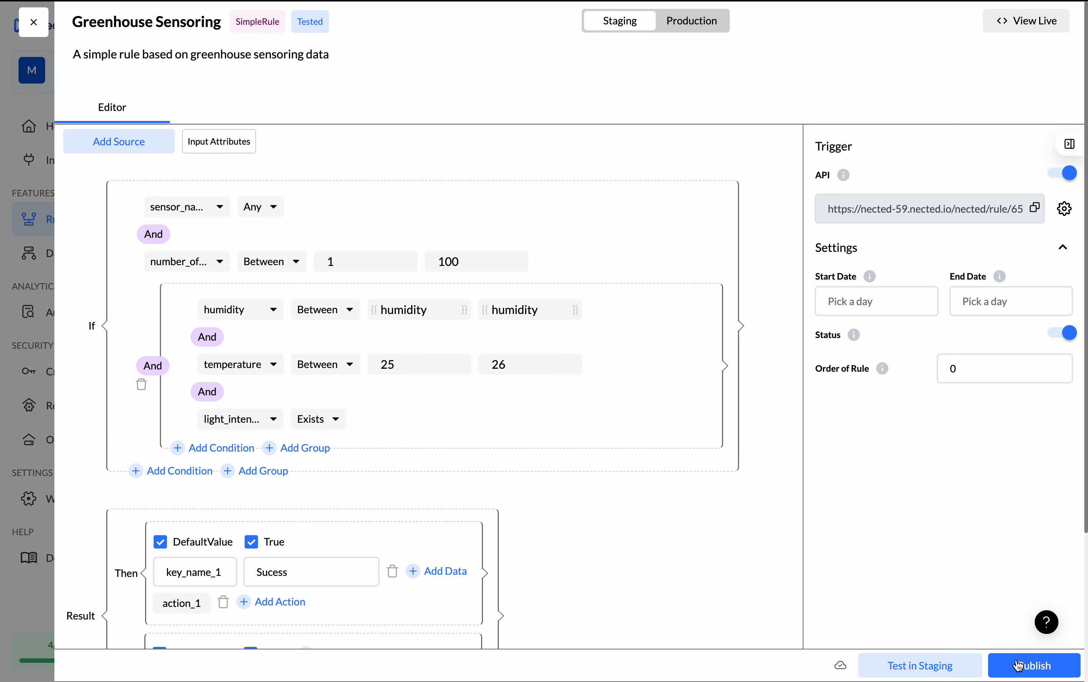
left_click(1021, 666)
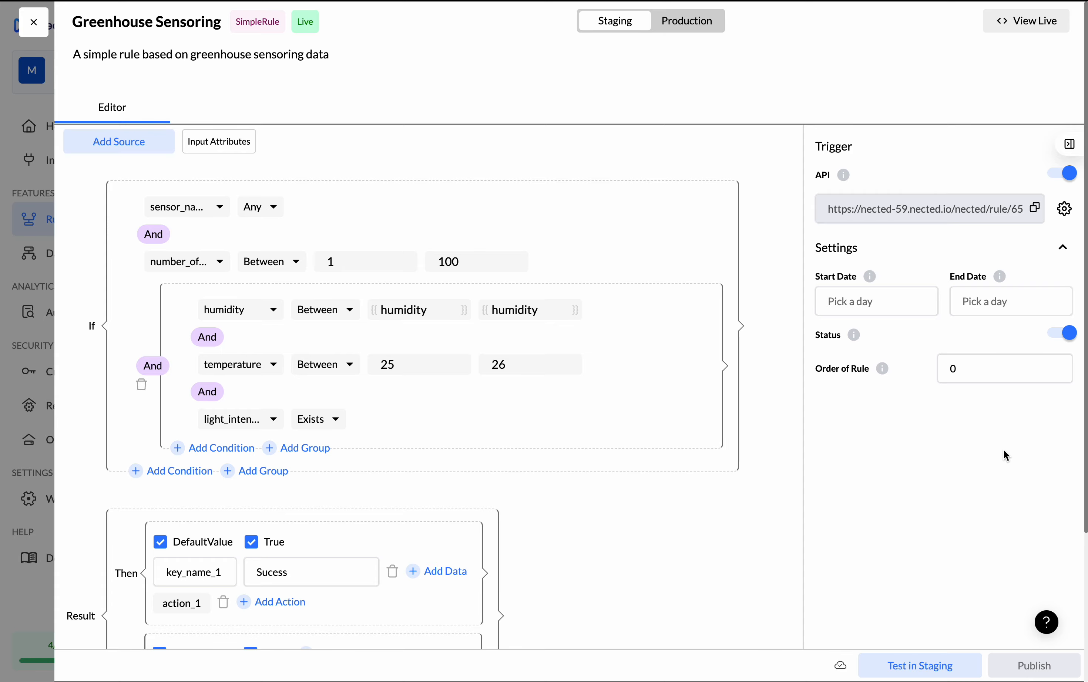
Examine the rule's API settings, including authentication, base URL, body params and the sample curl command for triggering the API.
left_click(1065, 209)
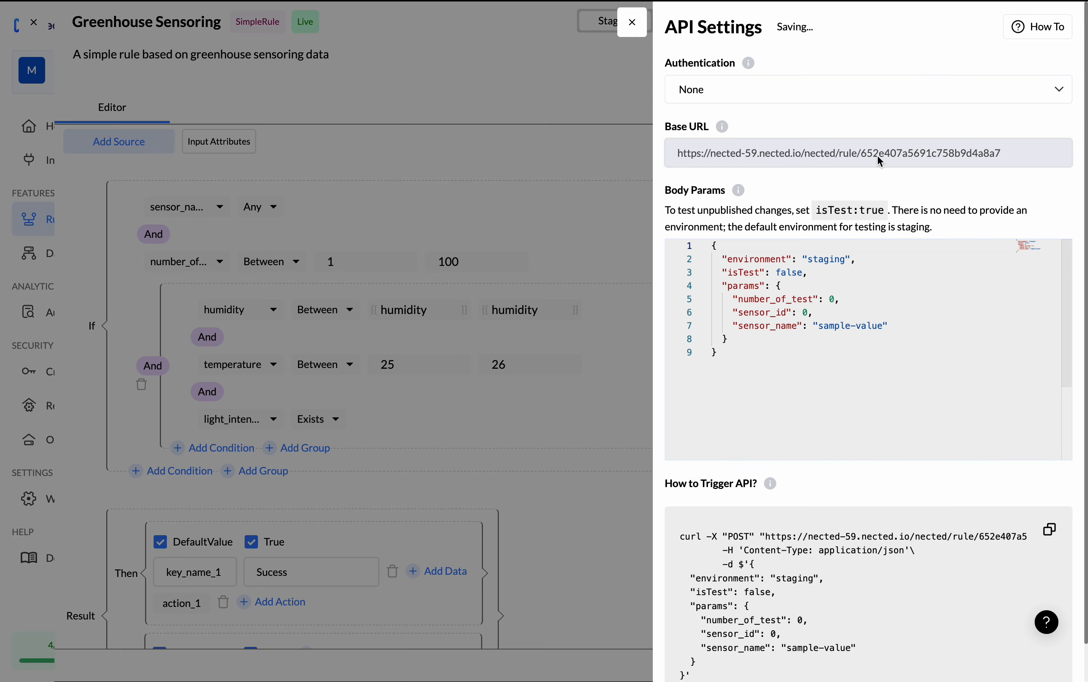
left_click(632, 22)
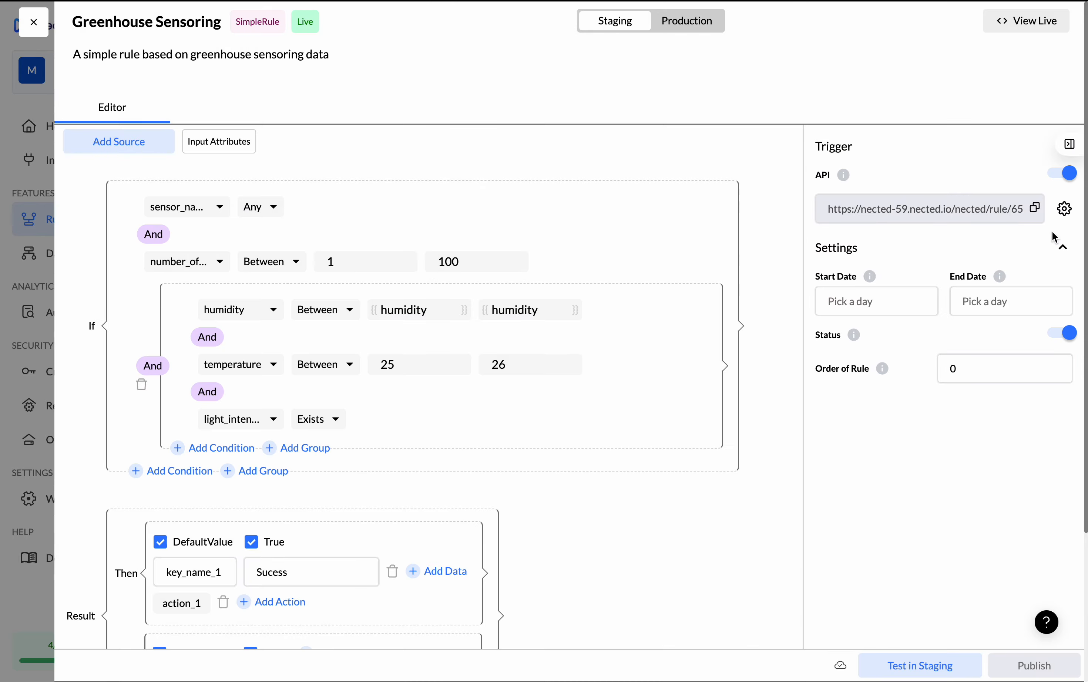
left_click(1067, 215)
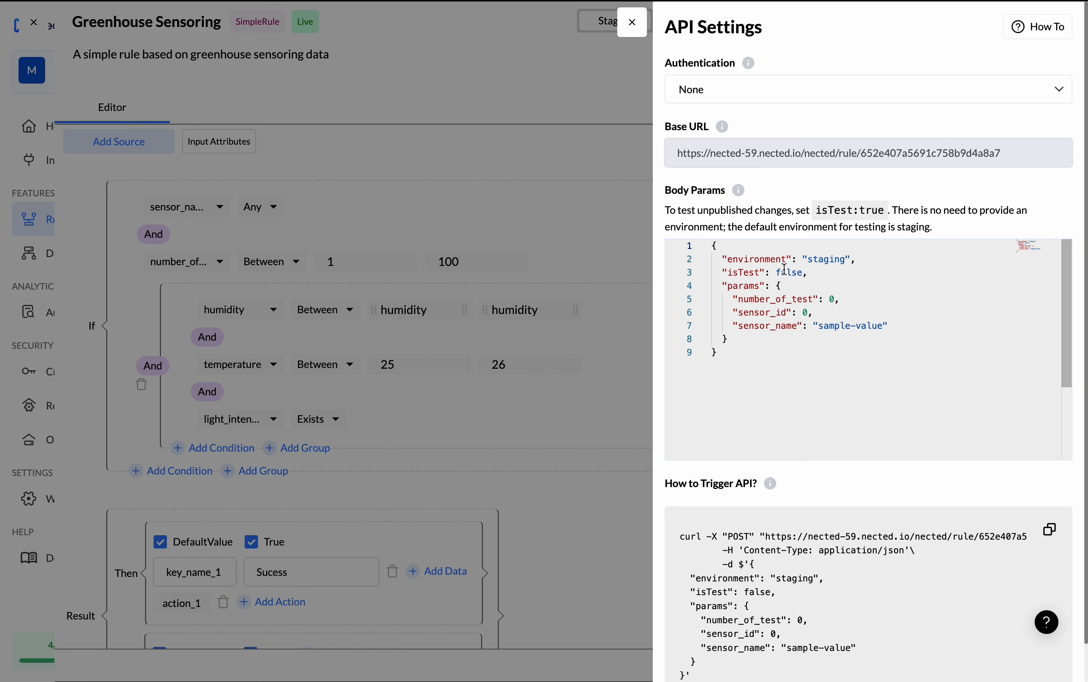
scroll(785, 270, "down", 2)
scroll(785, 269, "up", 2)
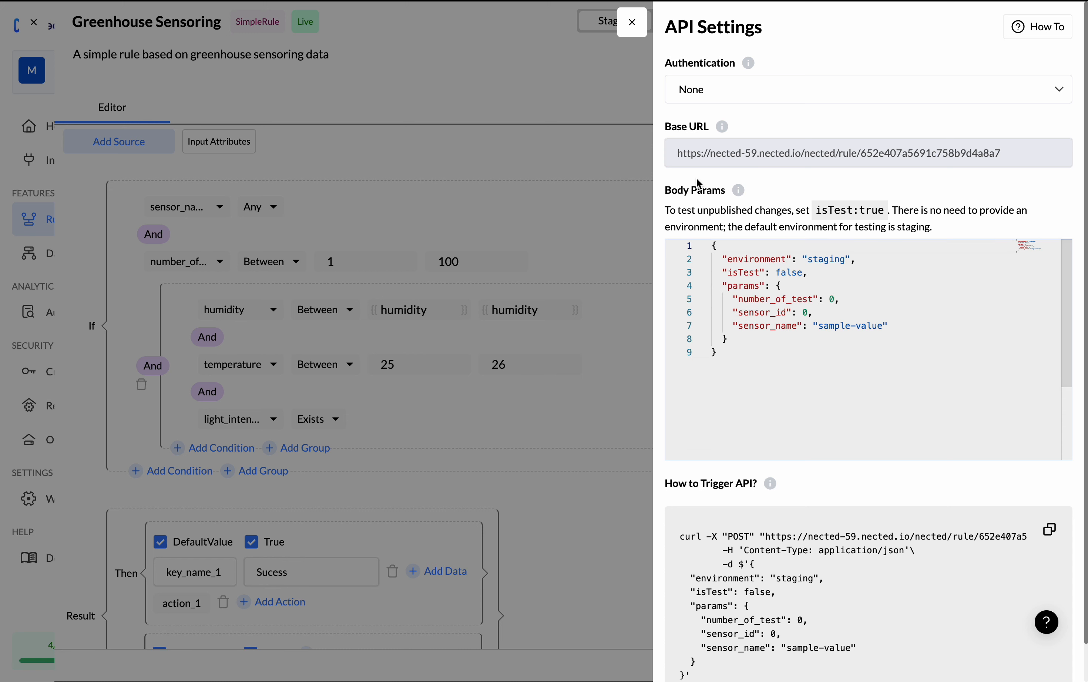
scroll(700, 184, "down", 1)
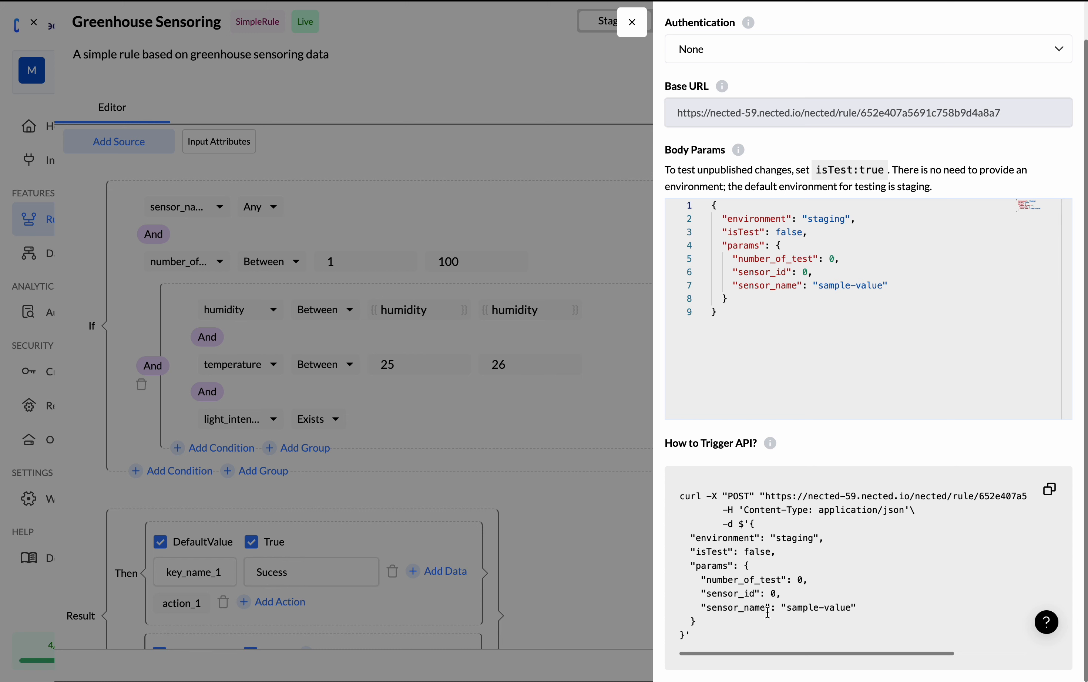
scroll(968, 457, "up", 1)
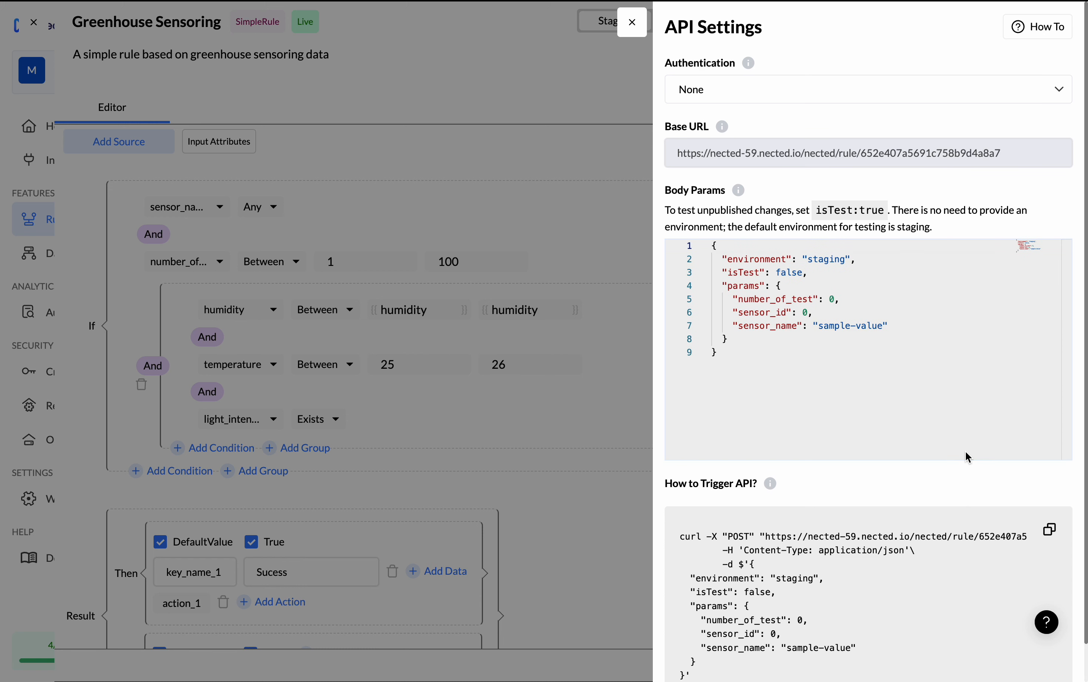
Set the rule's API authentication to Private, generate an additional authentication key and close the API settings.
left_click(789, 91)
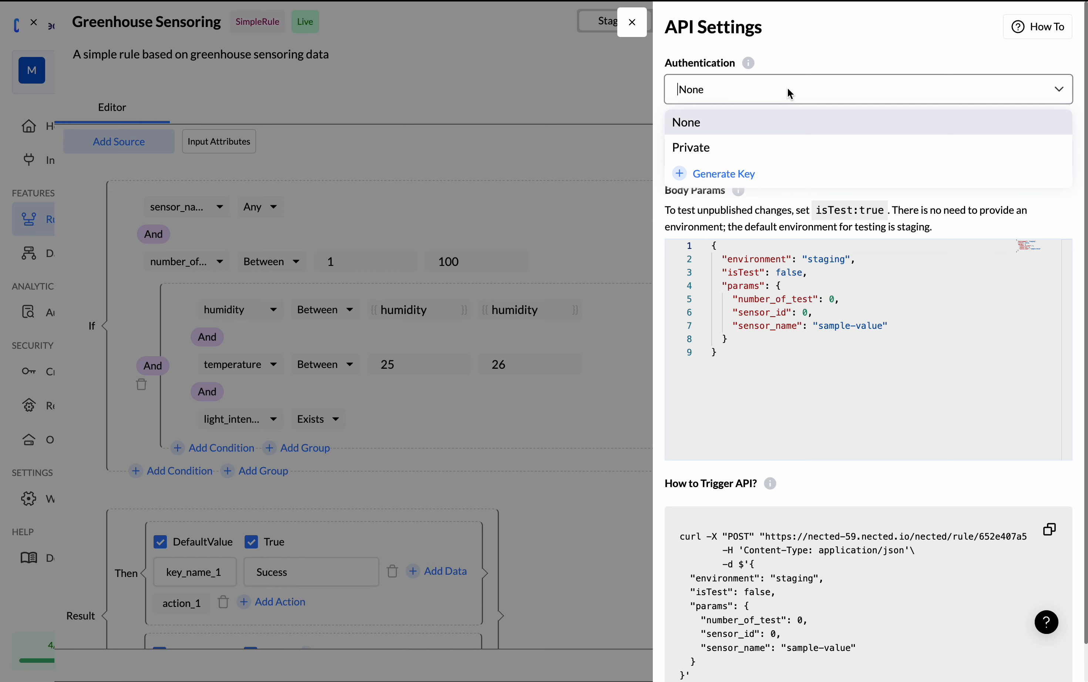
left_click(696, 142)
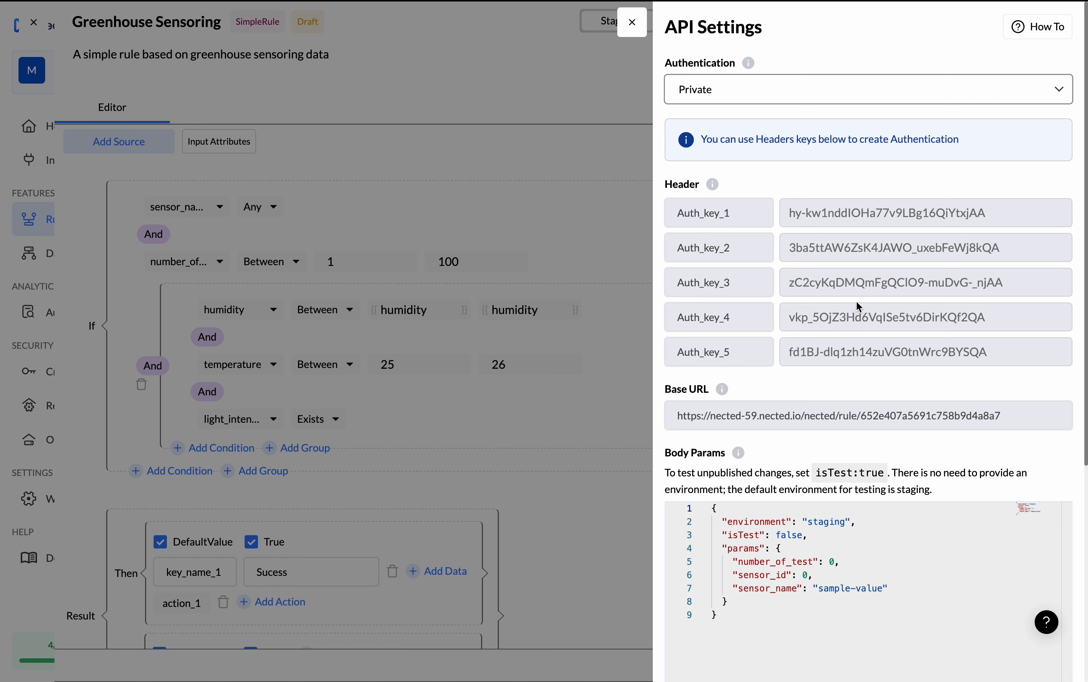
left_click(764, 102)
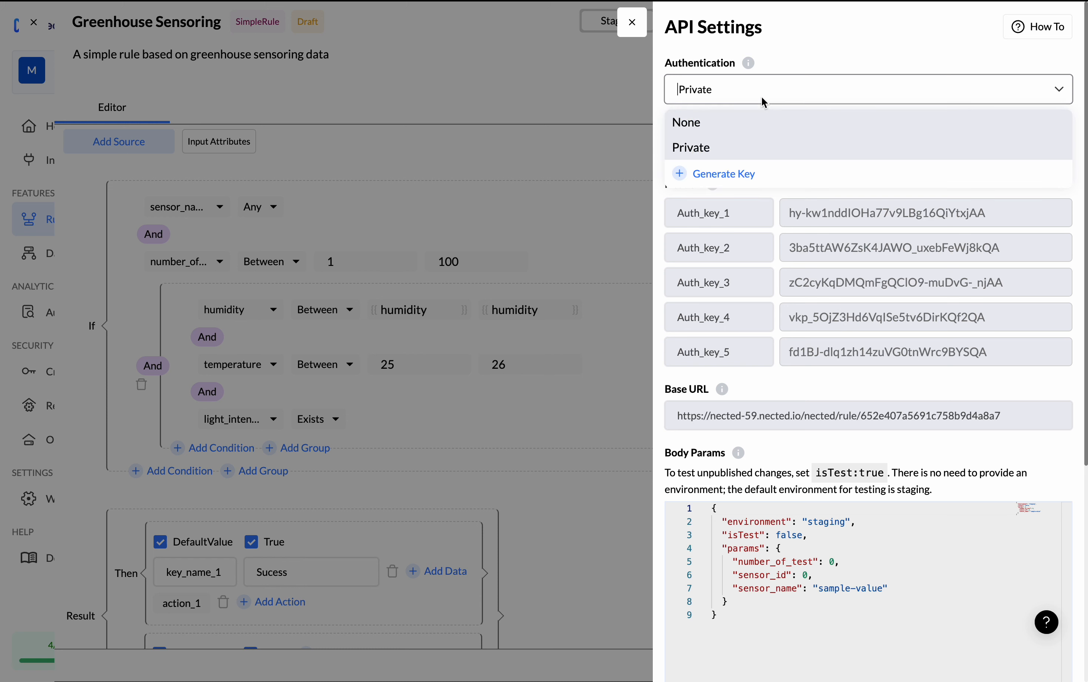
left_click(703, 179)
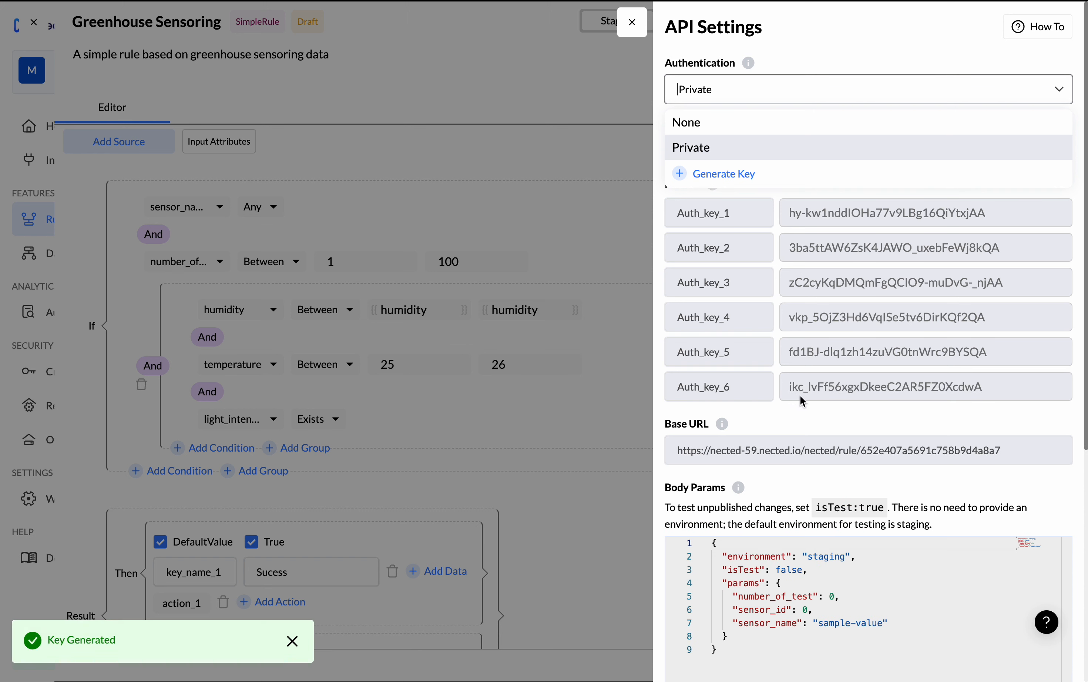
left_click(633, 24)
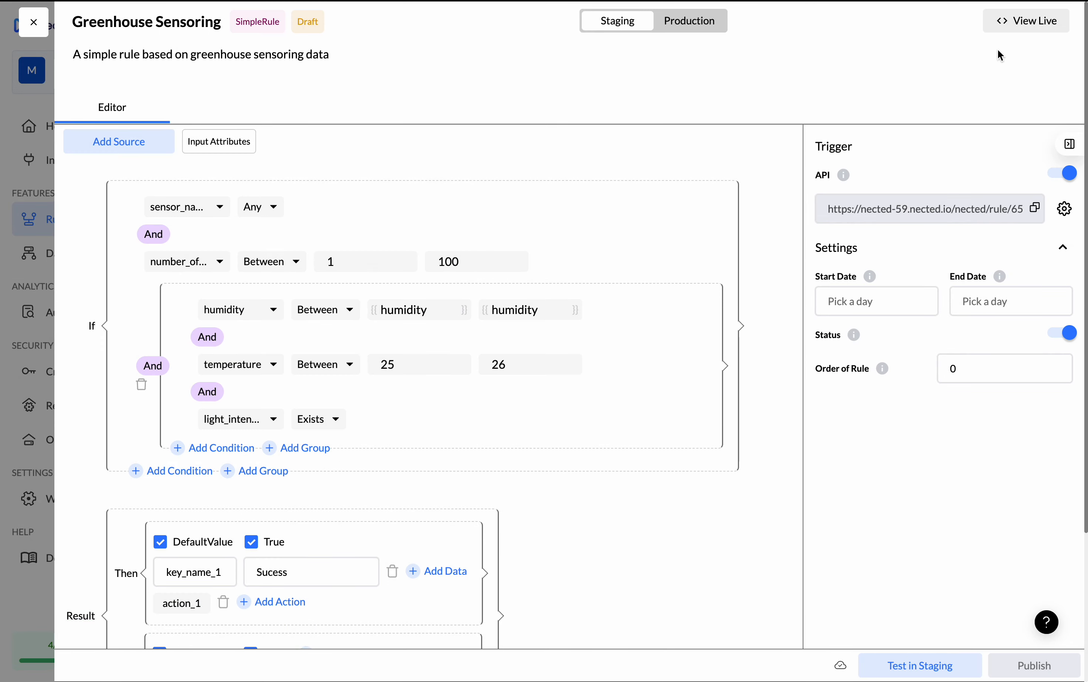
View the rule's live version, revert the Greenhouse Sensoring draft to it and return to the list of rules.
left_click(1023, 35)
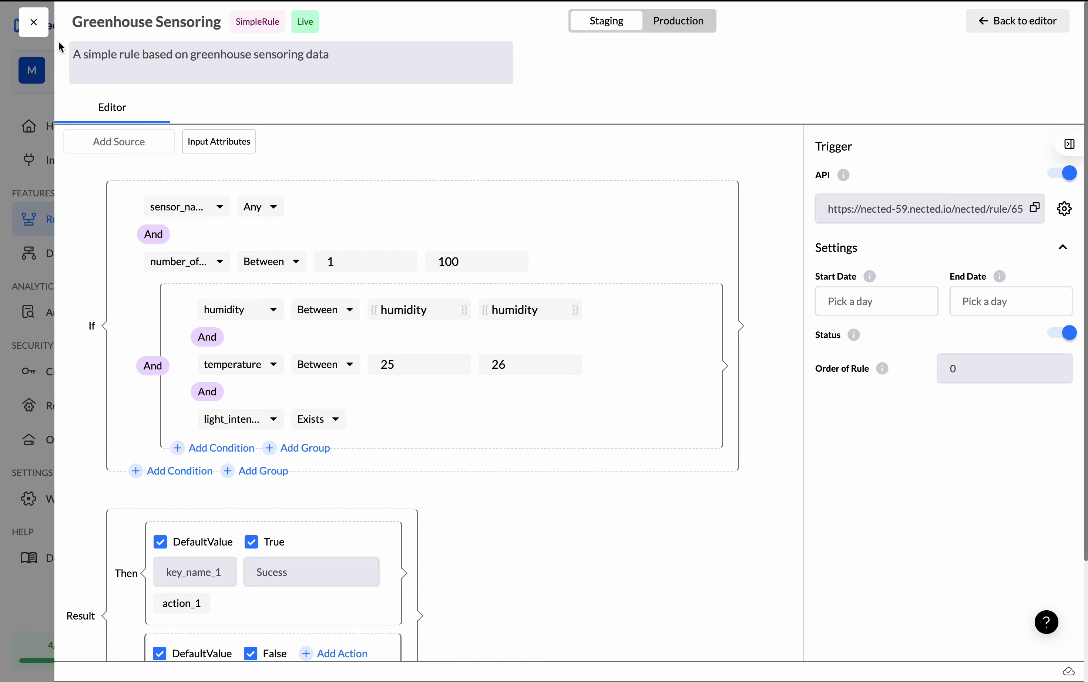
left_click(37, 23)
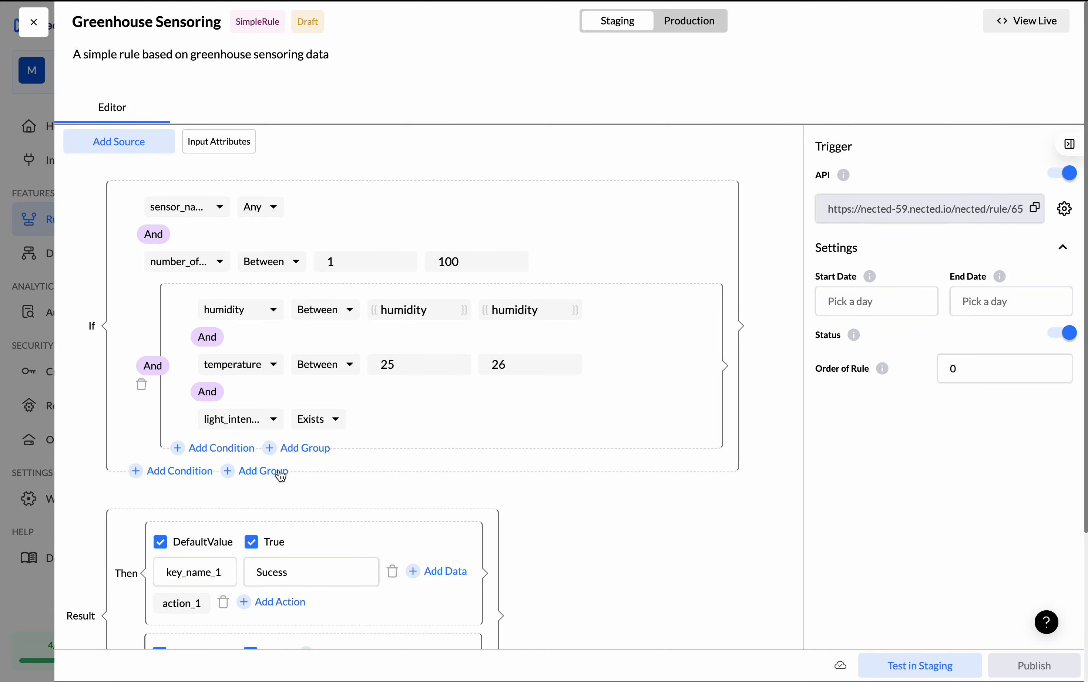
scroll(279, 472, "down", 4)
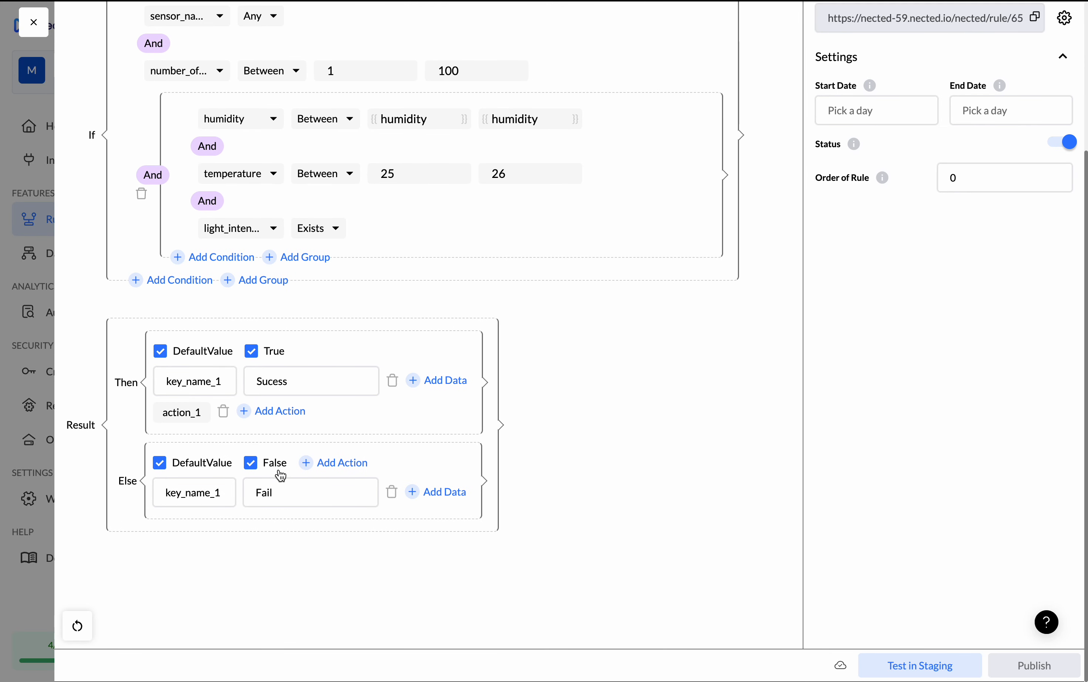
left_click(86, 626)
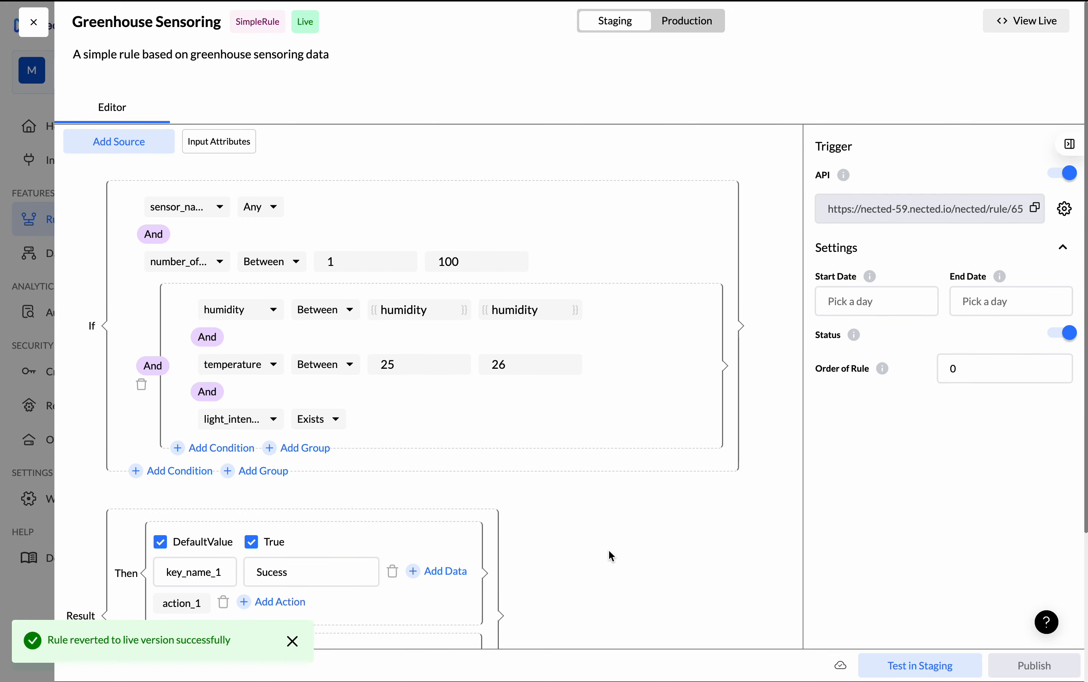
left_click(38, 27)
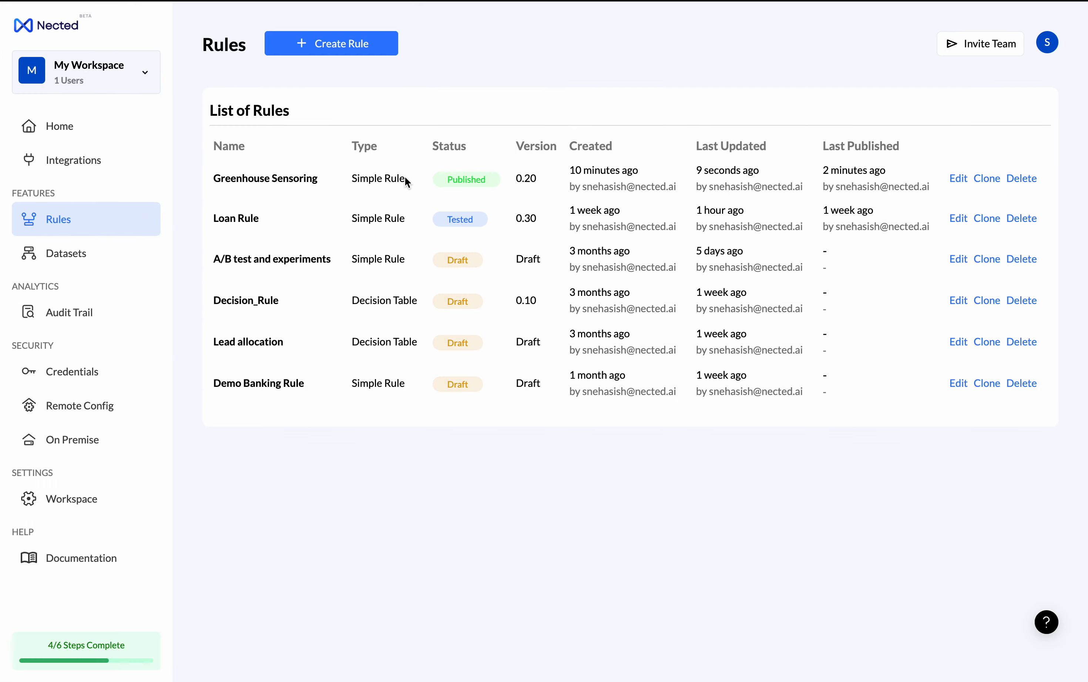